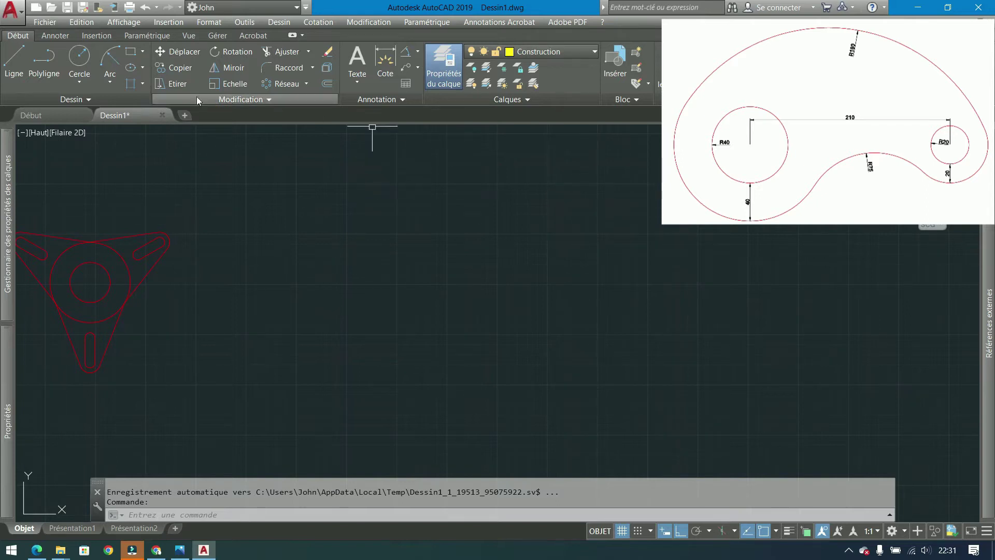
left_click(80, 57)
left_click(412, 283)
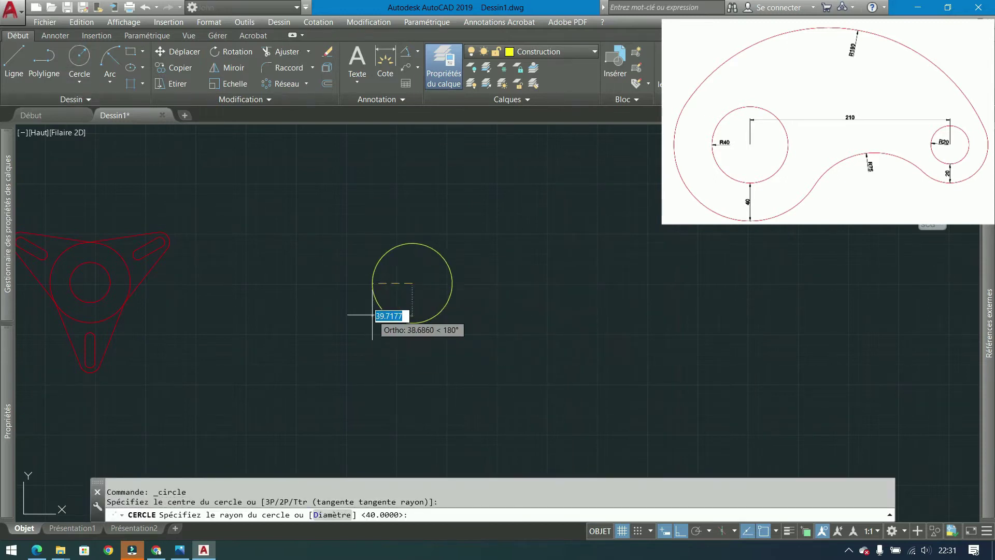
type("40")
key("Return")
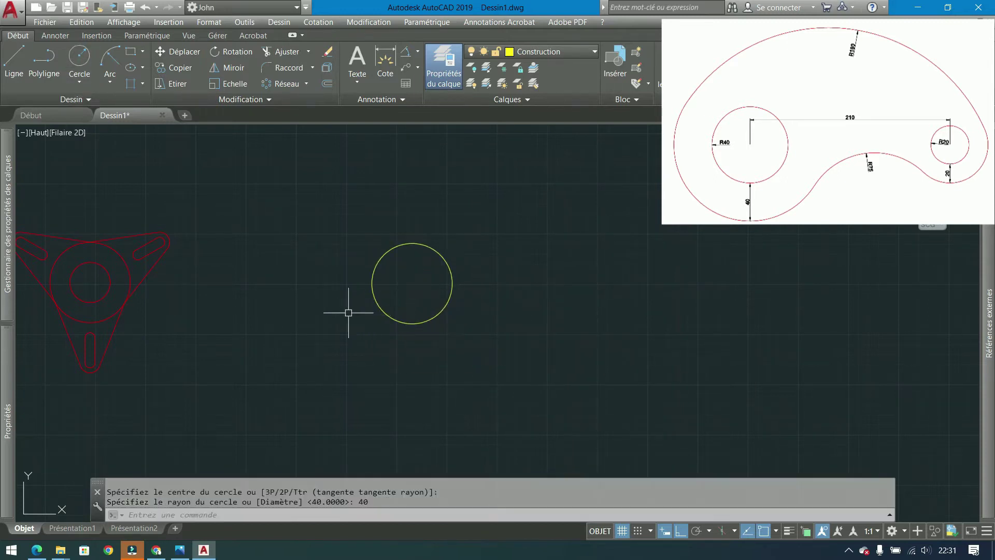
left_click(439, 221)
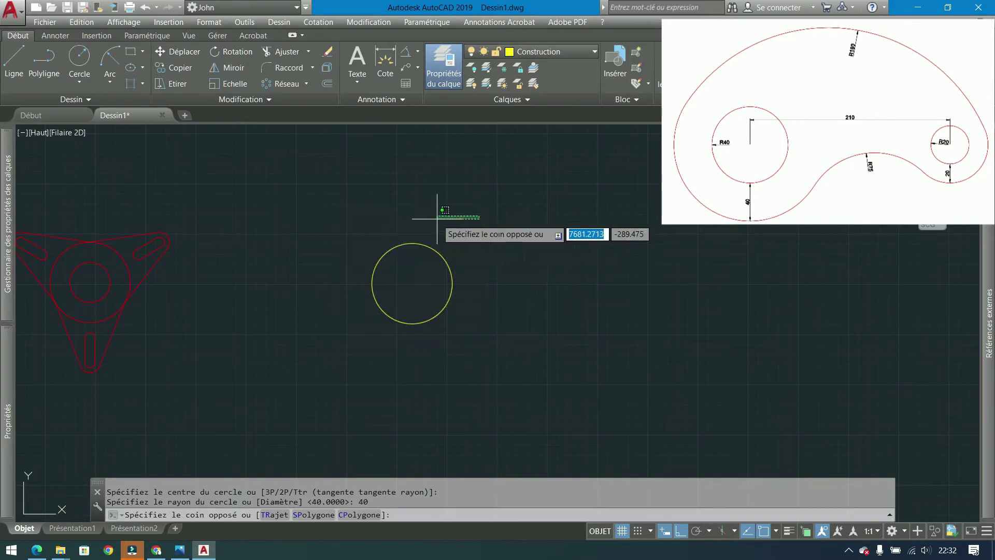
left_click(337, 291)
key("Delete")
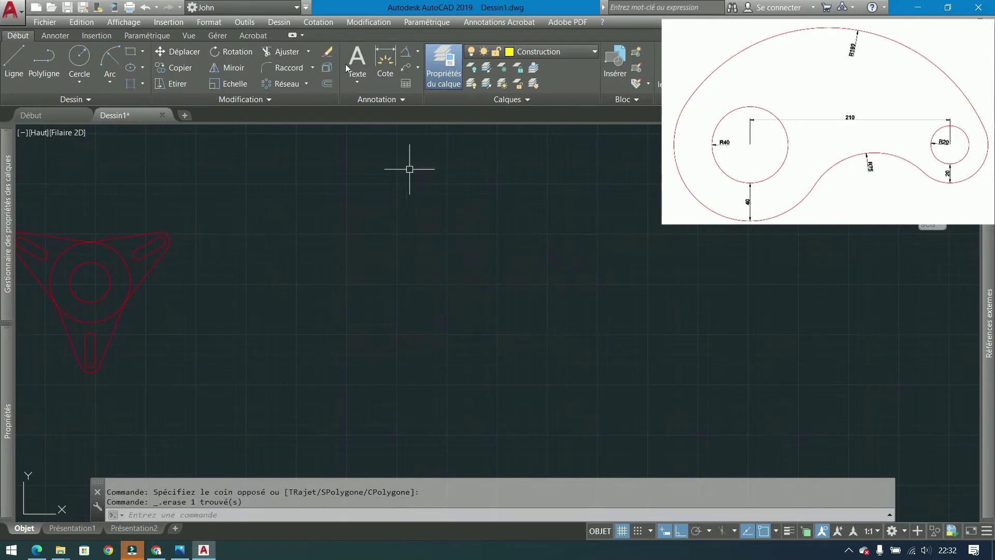
Draw a horizontal polyline 210 units long in the empty area beside the red figure
left_click(37, 63)
left_click(284, 327)
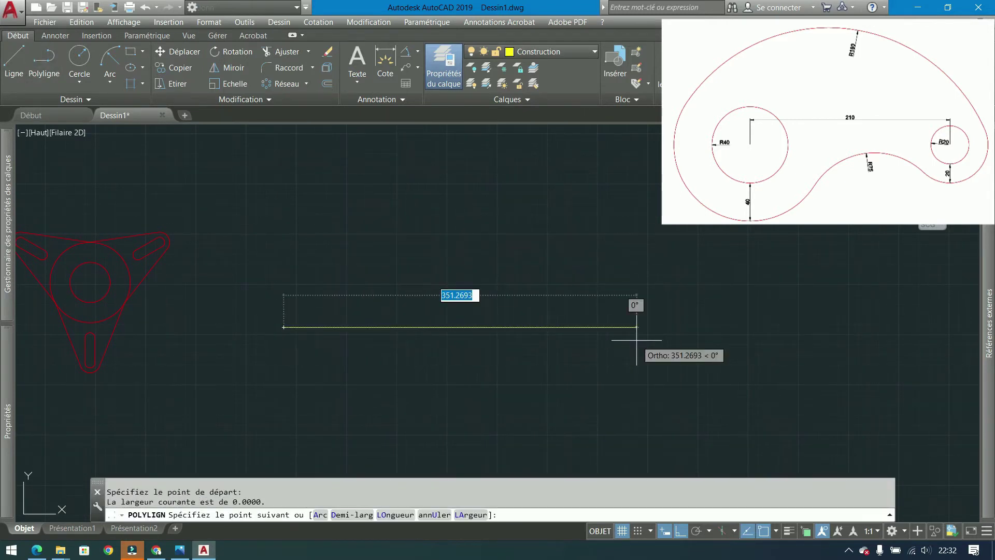
type("210")
key("Return")
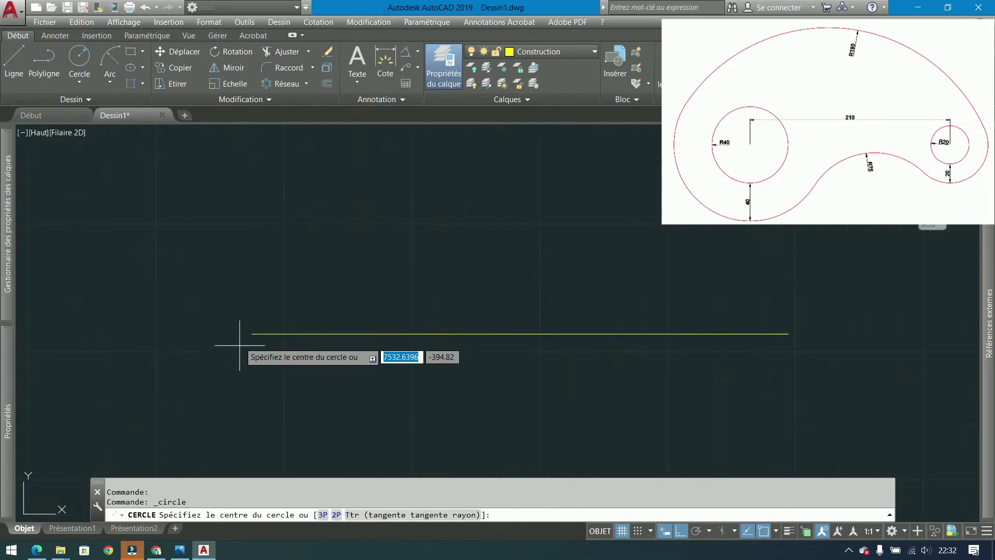
Draw two concentric circles of radius 40 and 80 centred on the line's left endpoint
left_click(252, 333)
left_click(252, 333)
type("40")
key("Return")
key("Return")
left_click(252, 333)
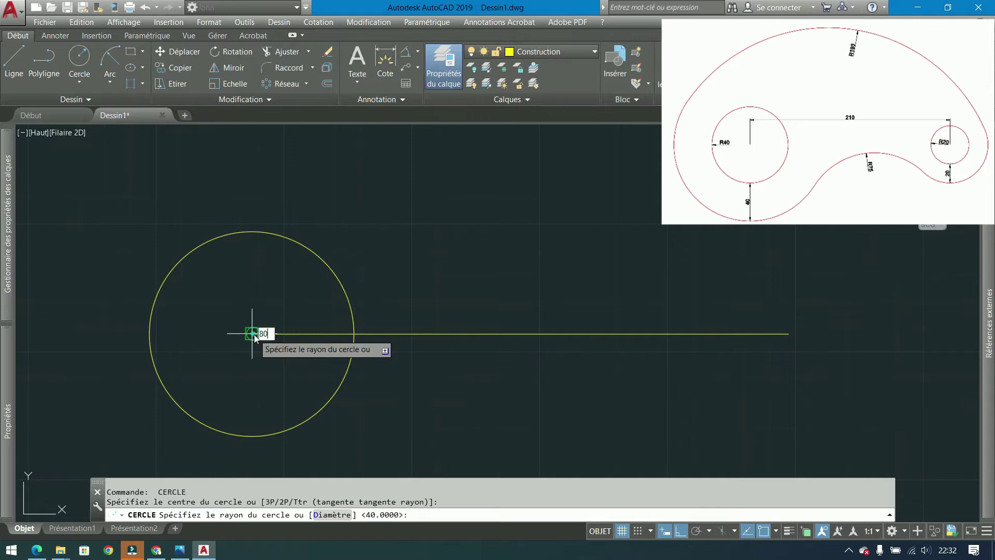
key("Return")
Draw two concentric circles of radius 20 and 40 centred on the line's right endpoint
key("Return")
left_click(788, 333)
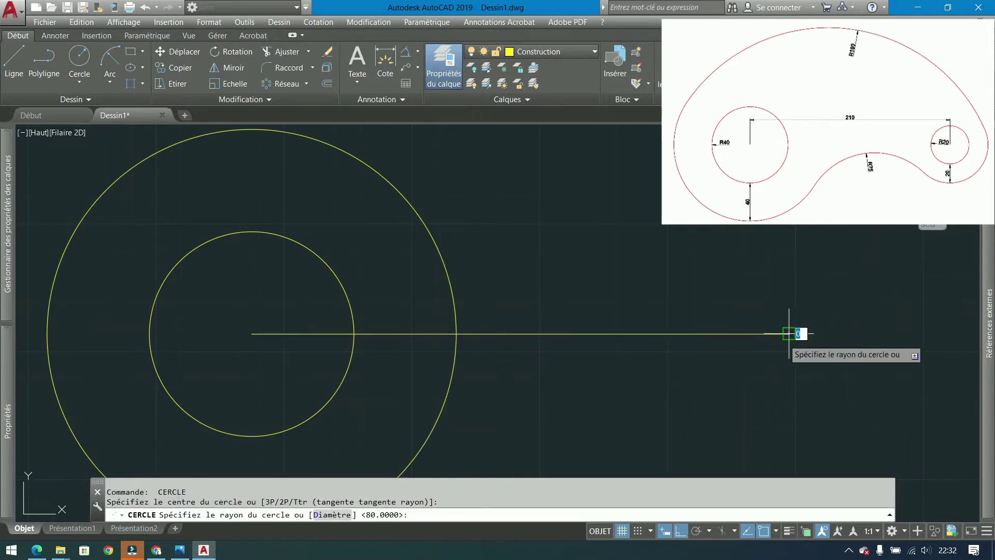
type("20")
key("Return")
key("Return")
left_click(788, 333)
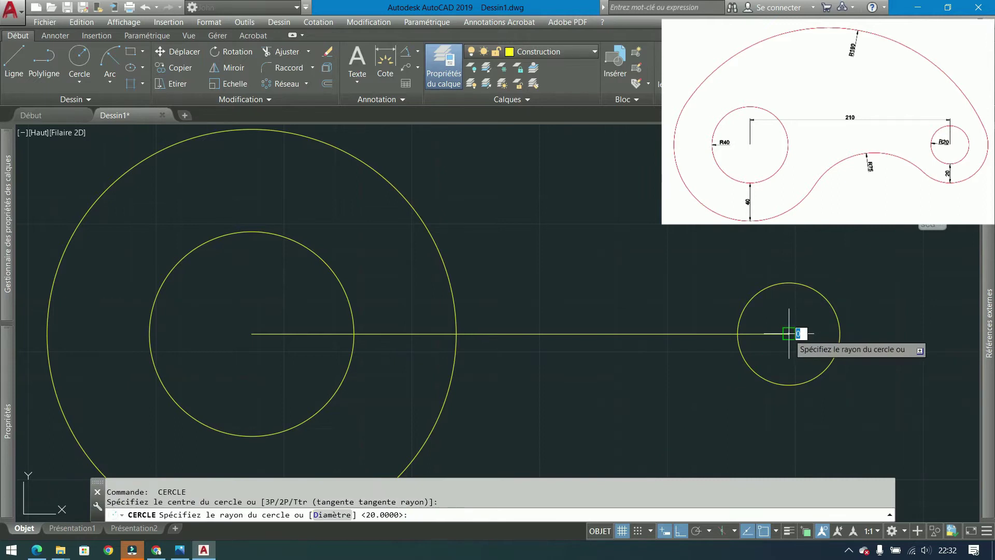
type("40")
key("Return")
scroll(648, 278, "down", 2)
middle_click_drag(749, 339, 632, 314)
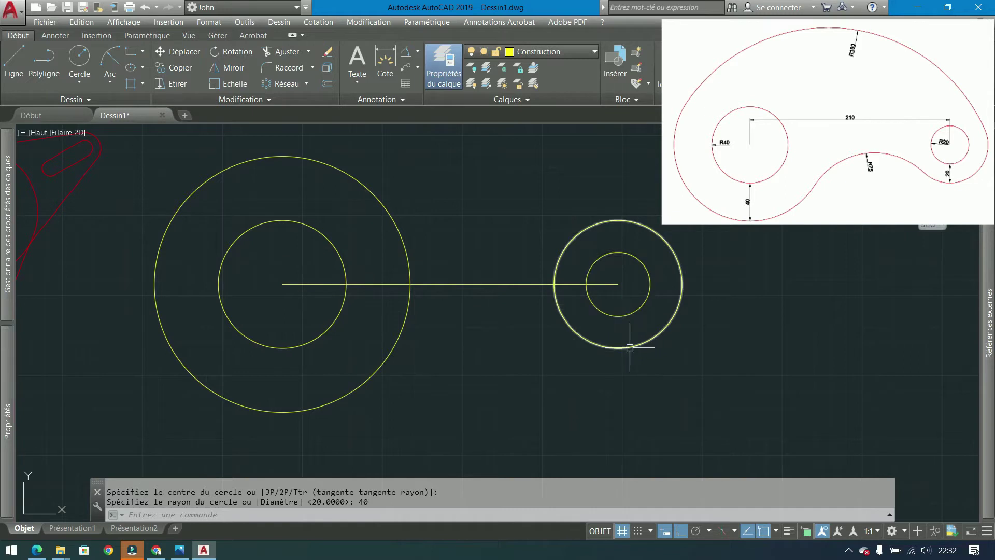
left_click(326, 83)
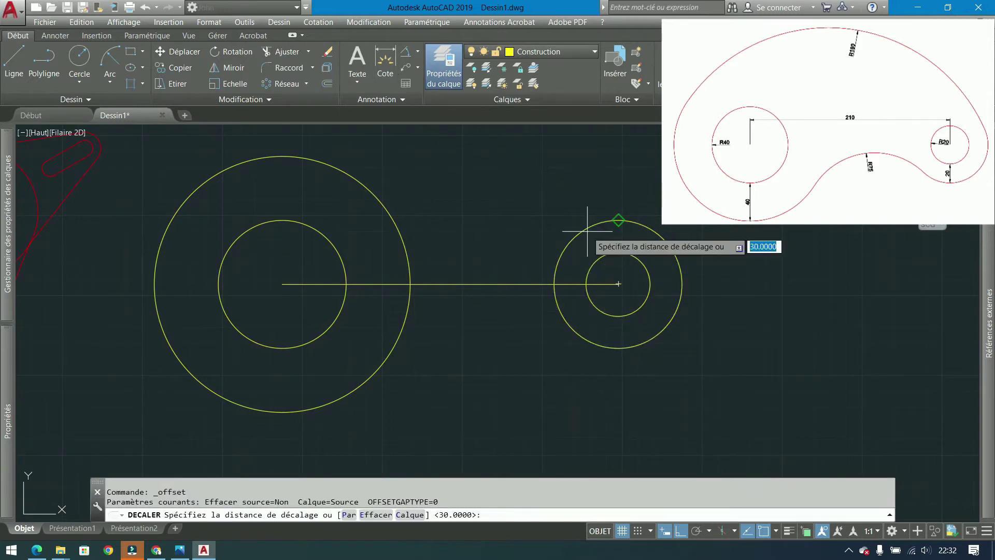
type("20")
key("Return")
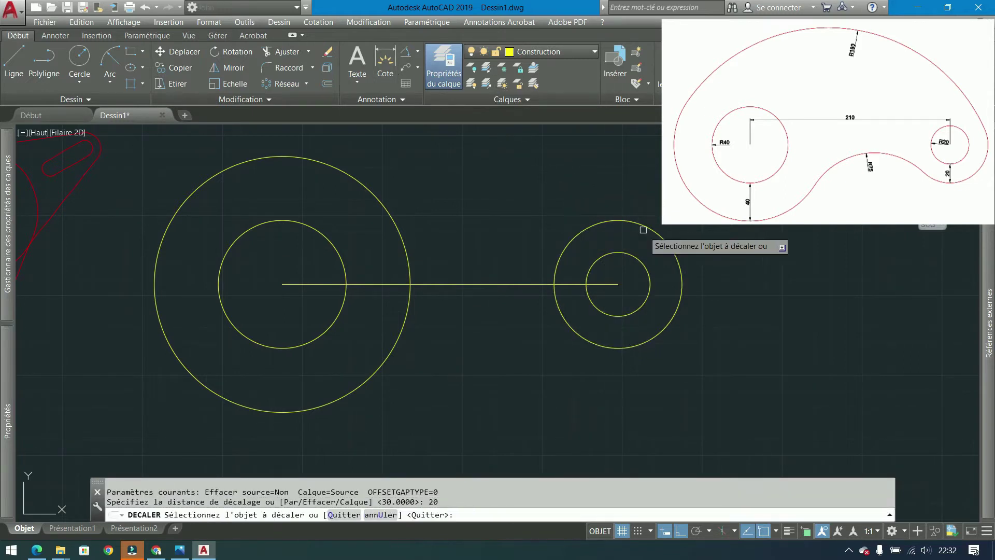
left_click(669, 248)
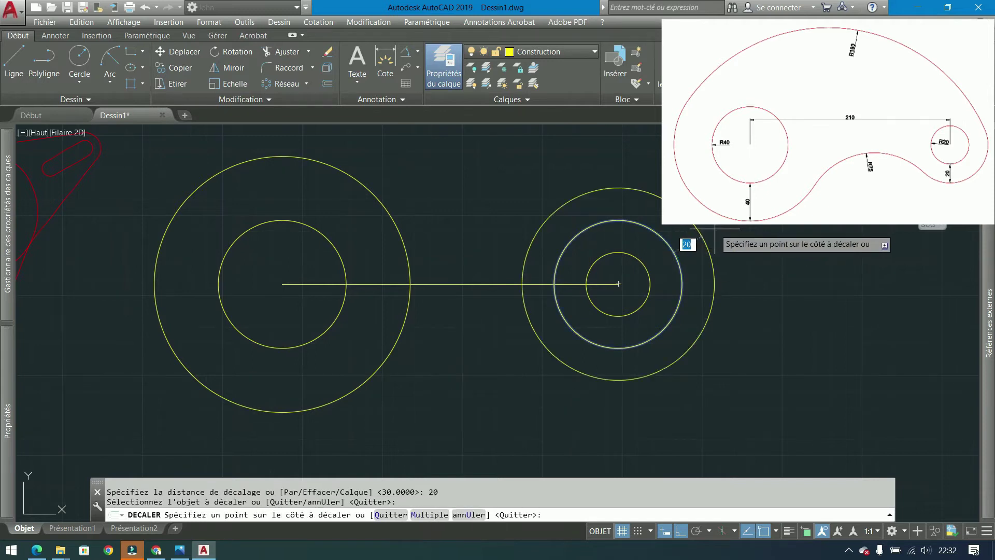
key("Escape")
Draw a circle of radius 180 centred on the midpoint of the connecting line
middle_click_drag(646, 239, 618, 244)
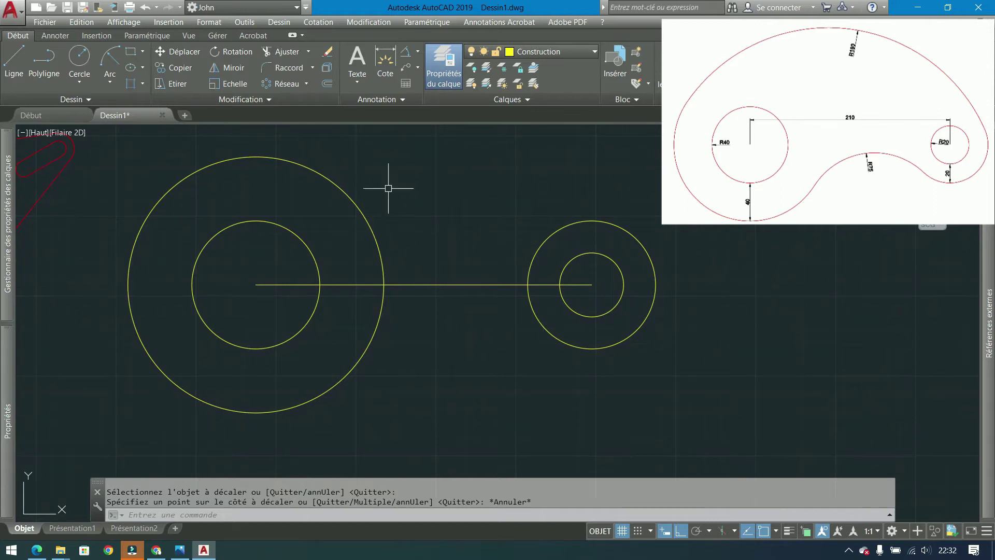
left_click(79, 58)
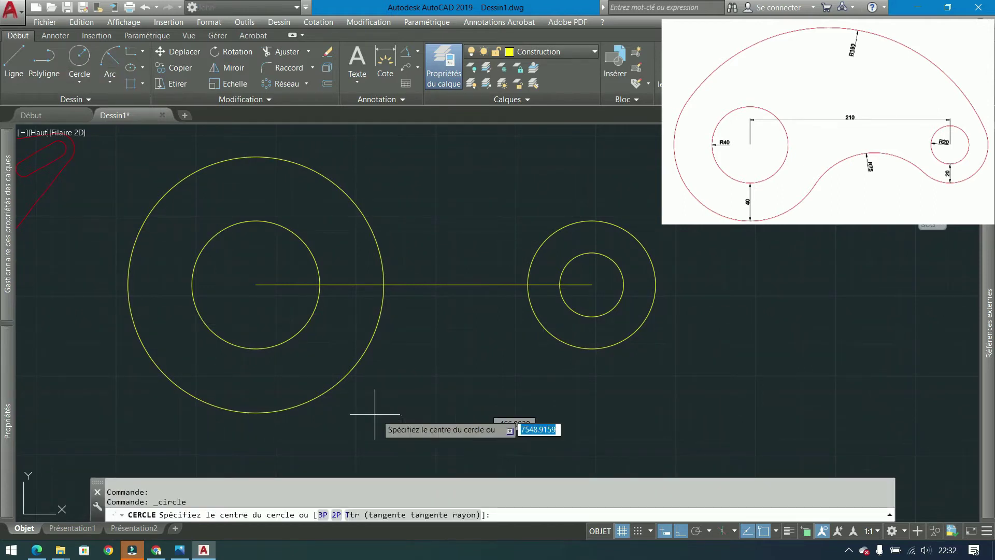
left_click(424, 284)
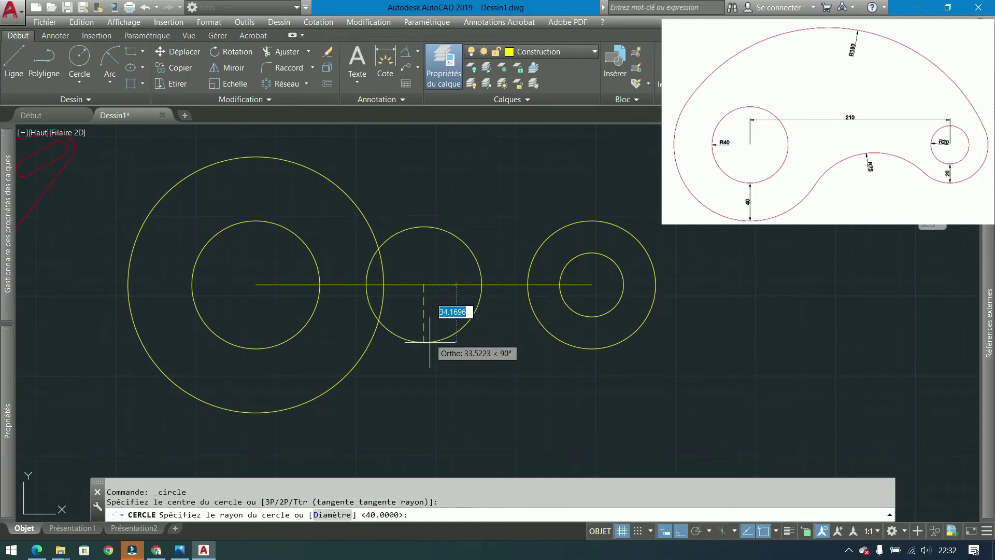
type("180")
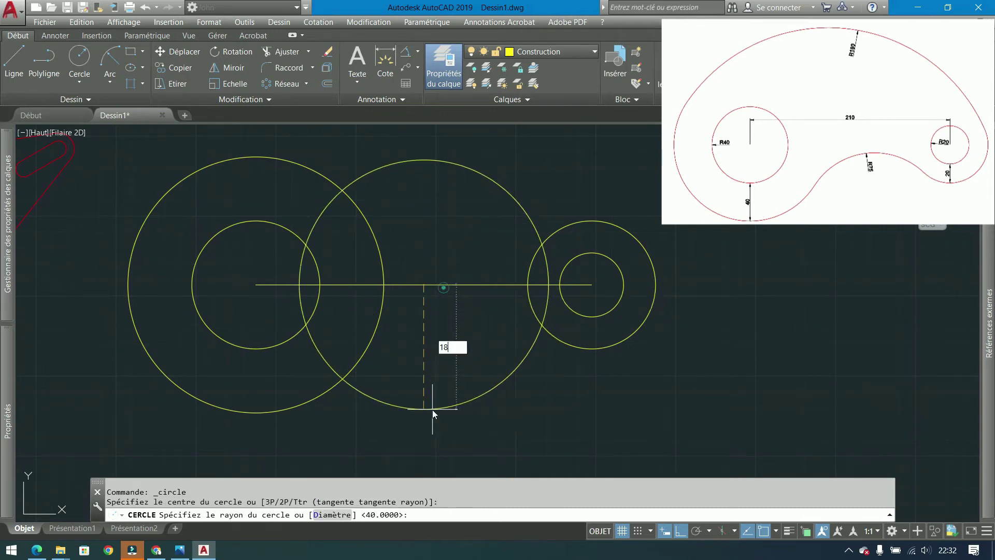
key("Return")
Try to move the 180-radius circle by eye, with ortho and object snap off, so it touches both outer circles tangentially
scroll(467, 394, "down", 4)
left_click(456, 239)
left_click(176, 51)
scroll(509, 387, "up", 4)
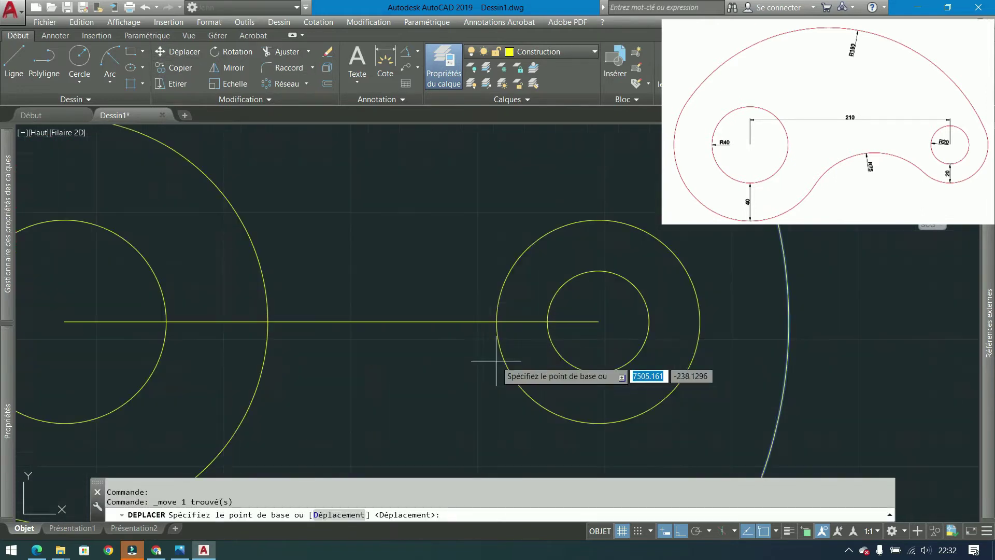
left_click(455, 222)
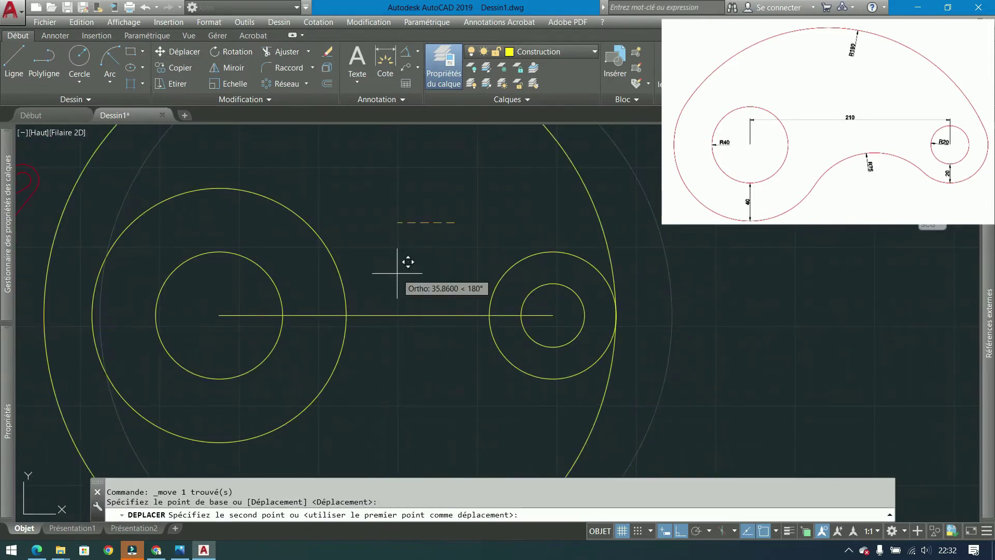
key("F8")
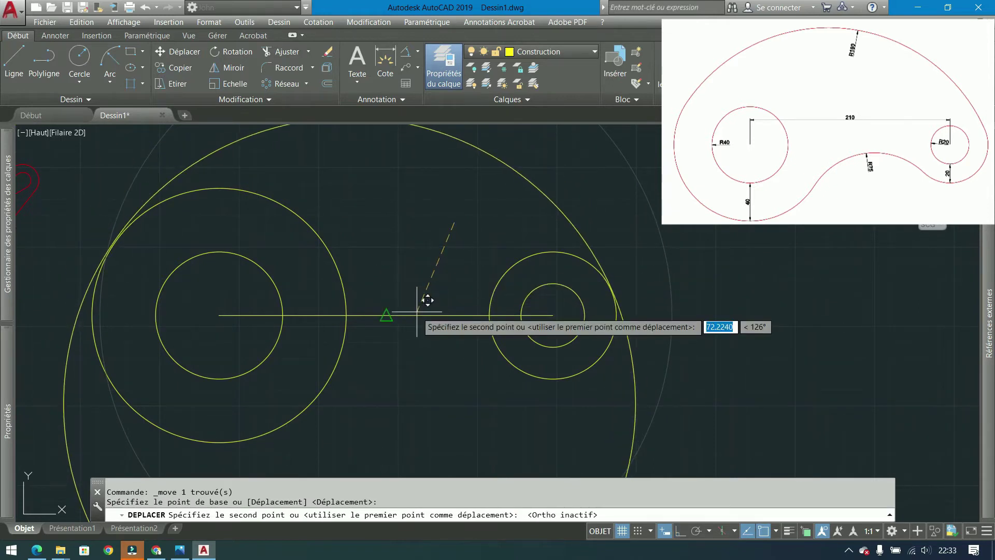
key("F3")
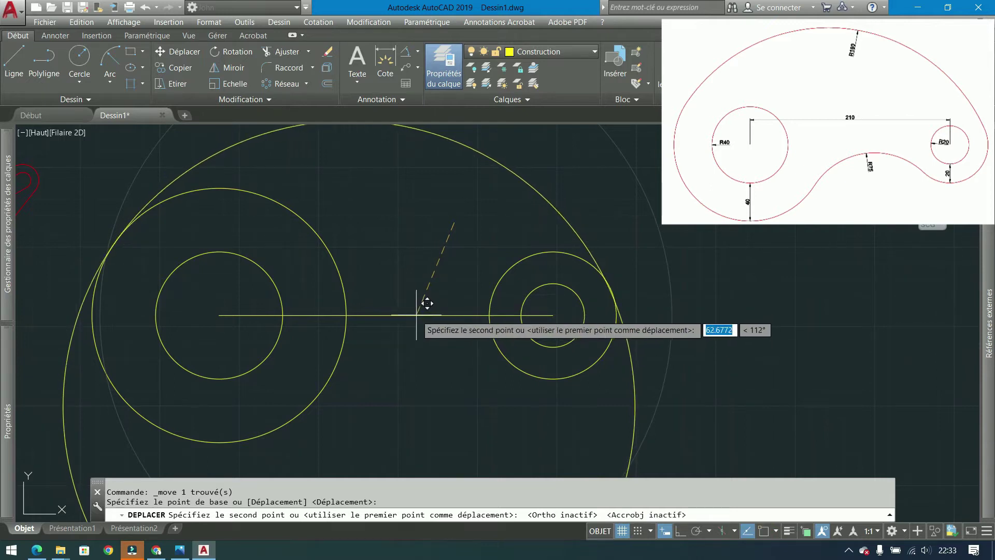
left_click(417, 314)
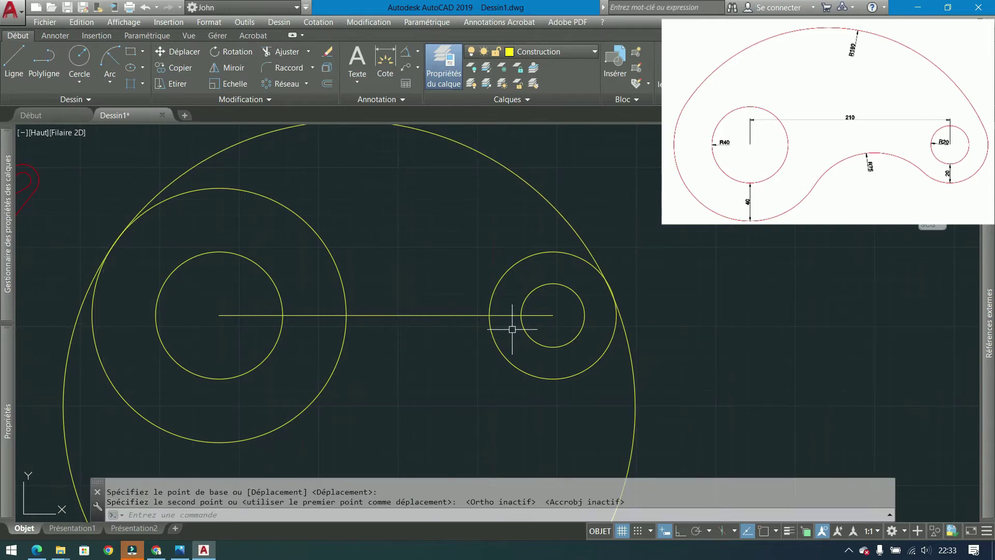
Examine closely where the 180-radius circle meets the two outer circles to check for tangency
scroll(111, 233, "up", 6)
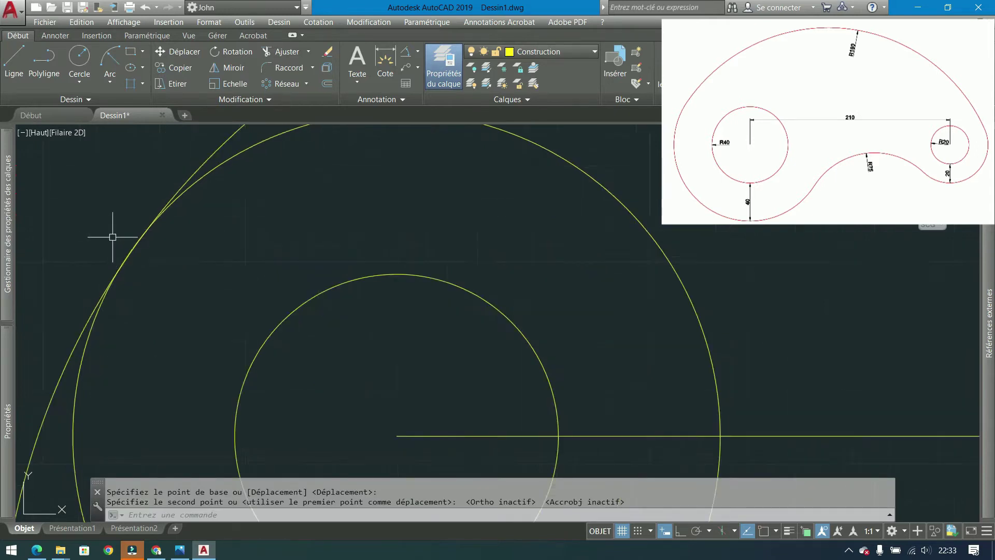
scroll(151, 262, "up", 2)
scroll(349, 244, "up", 2)
scroll(349, 406, "down", 2)
scroll(314, 214, "down", 2)
scroll(314, 214, "down", 2)
scroll(237, 329, "up", 2)
scroll(222, 271, "up", 2)
scroll(366, 266, "down", 2)
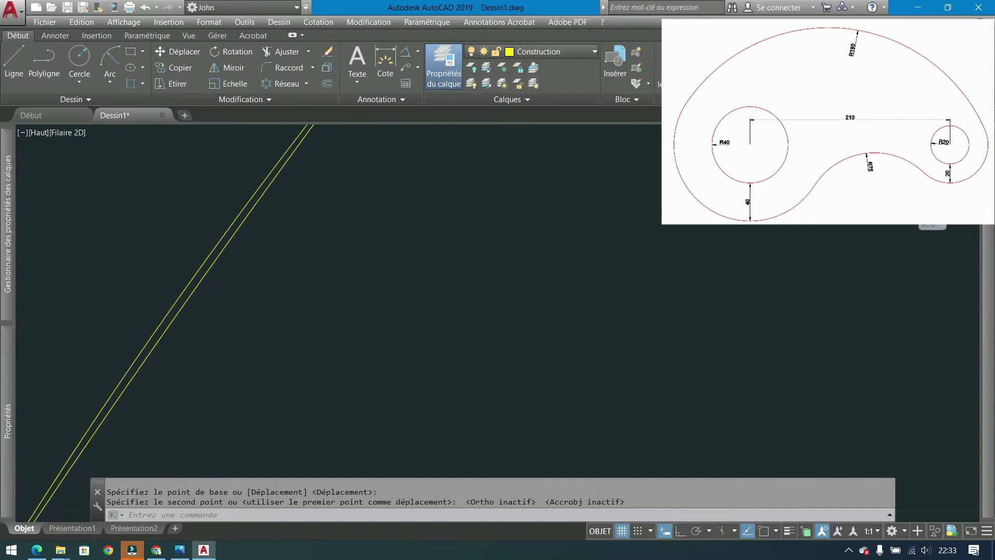
scroll(169, 263, "down", 4)
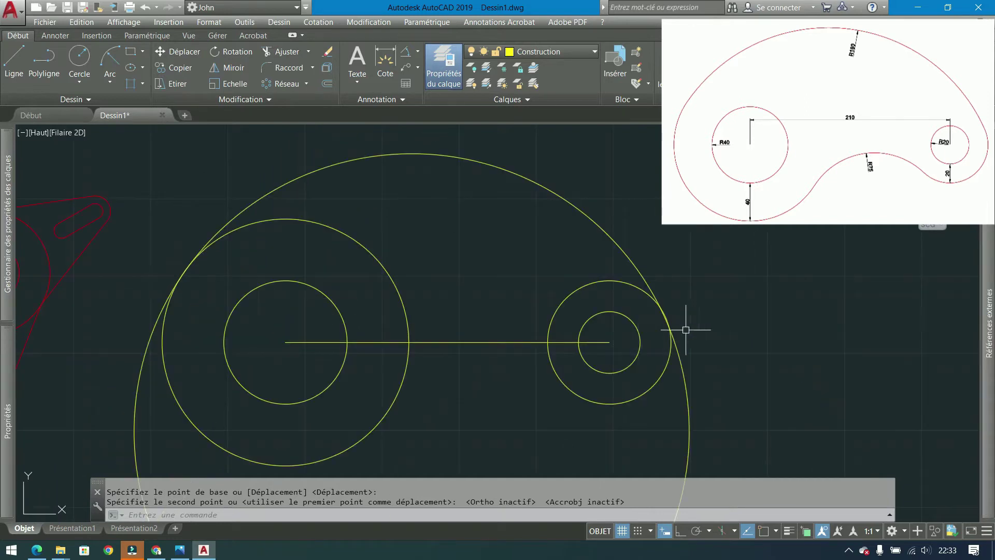
scroll(676, 331, "up", 5)
scroll(620, 289, "up", 3)
scroll(601, 275, "down", 10)
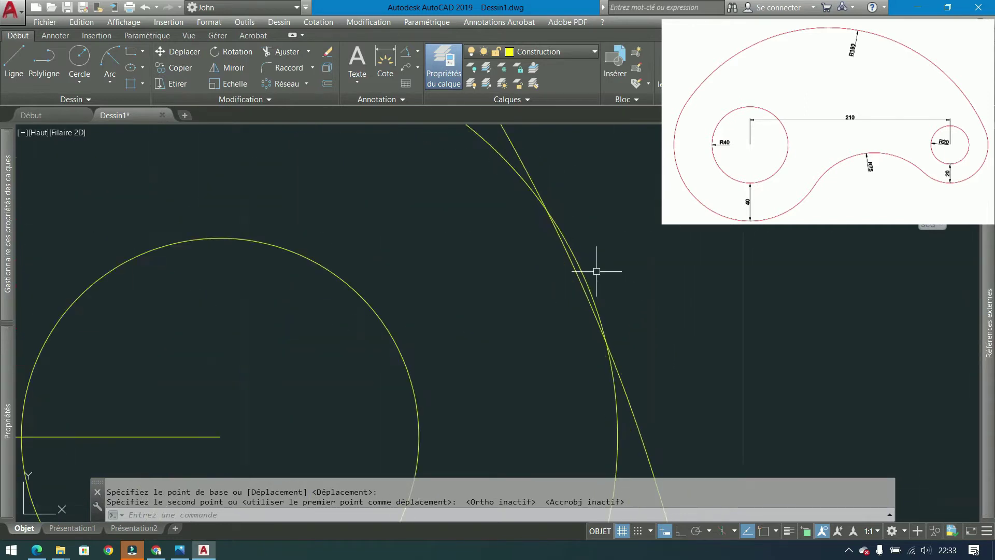
Turn object snap back on and erase the 180-radius circle
key("F3")
scroll(517, 297, "up", 5)
middle_click_drag(517, 297, 415, 311)
left_click(629, 346)
left_click(509, 373)
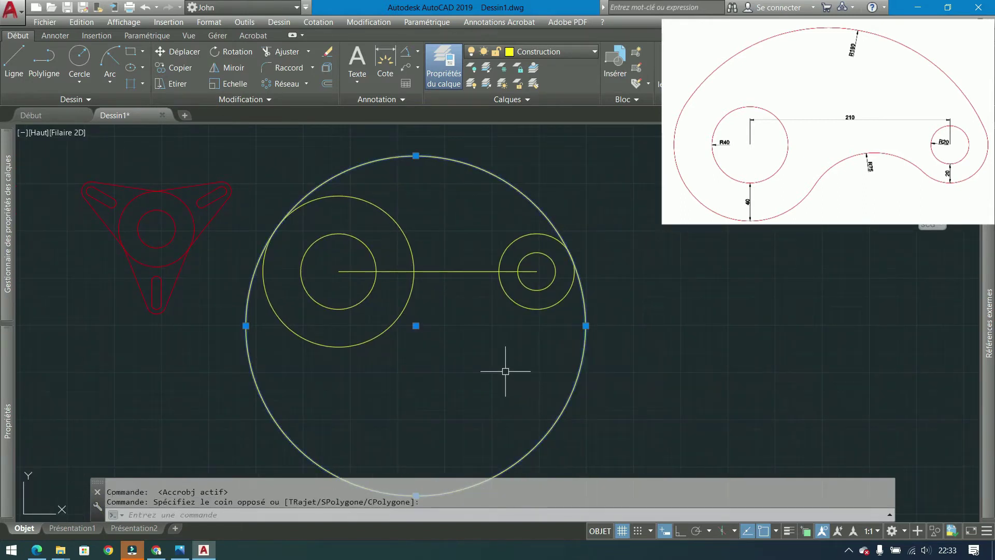
key("Delete")
Move the four yellow circles and their connecting line to the right, farther away from the red figure
middle_click_drag(499, 364, 399, 394)
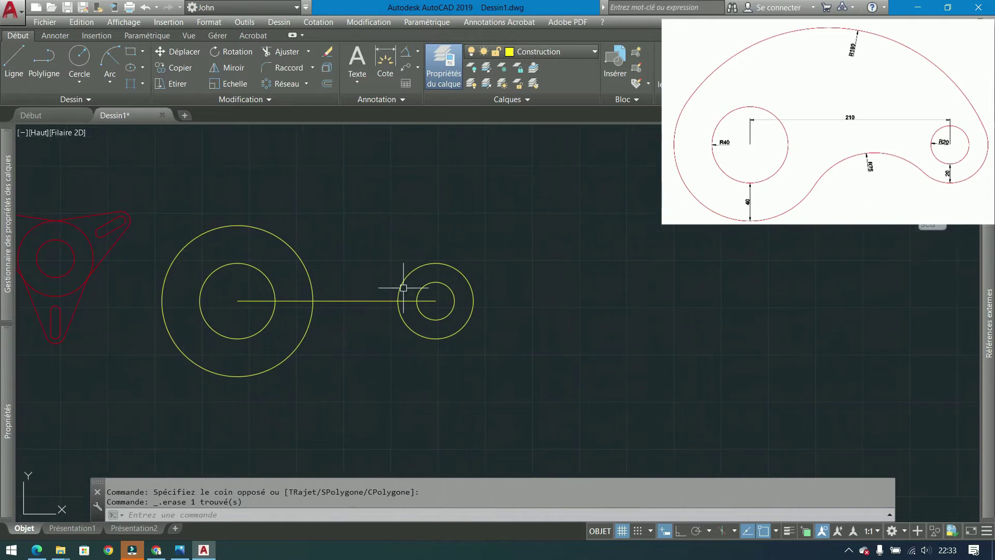
left_click(531, 240)
left_click(254, 362)
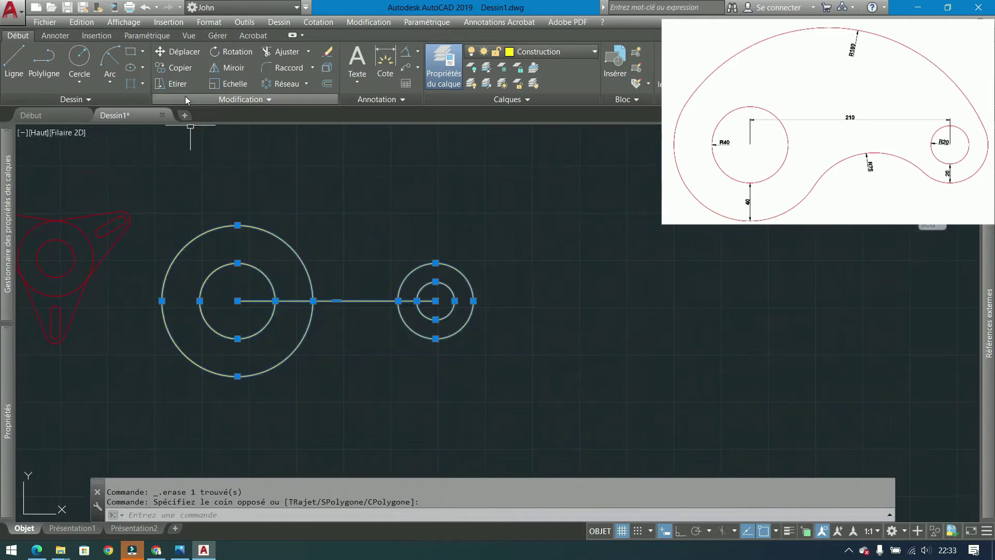
left_click(177, 52)
left_click(342, 190)
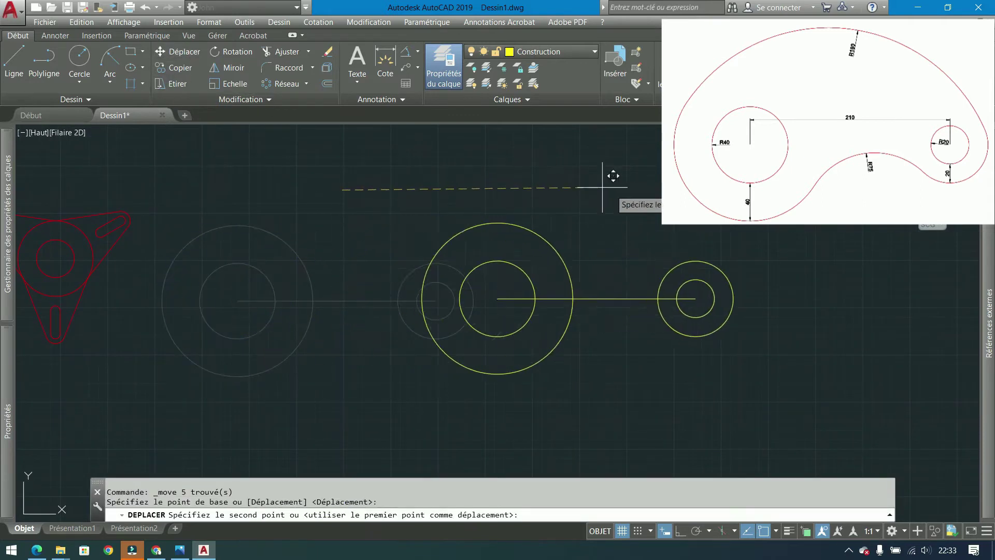
left_click(704, 195)
middle_click_drag(660, 202, 297, 202)
scroll(371, 384, "up", 2)
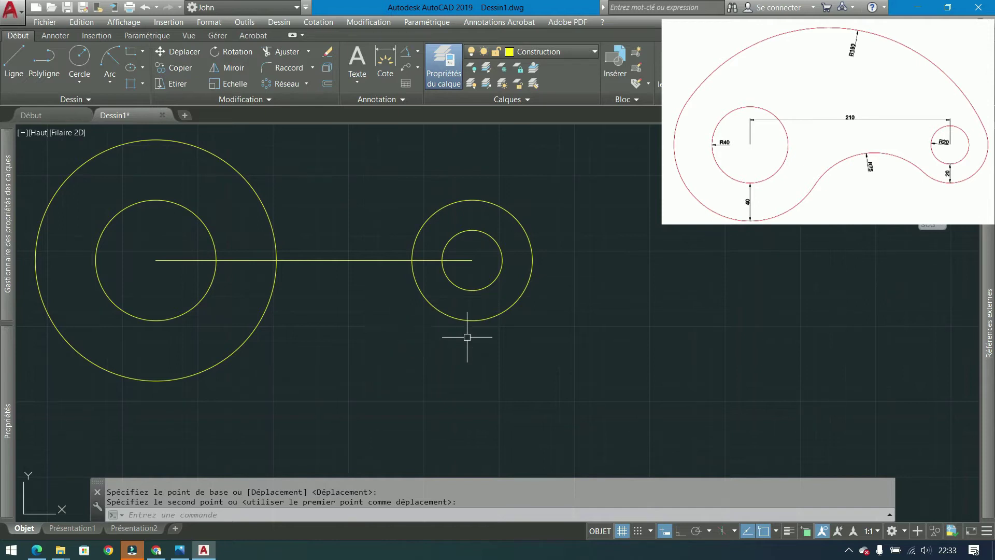
middle_click_drag(499, 281, 617, 312)
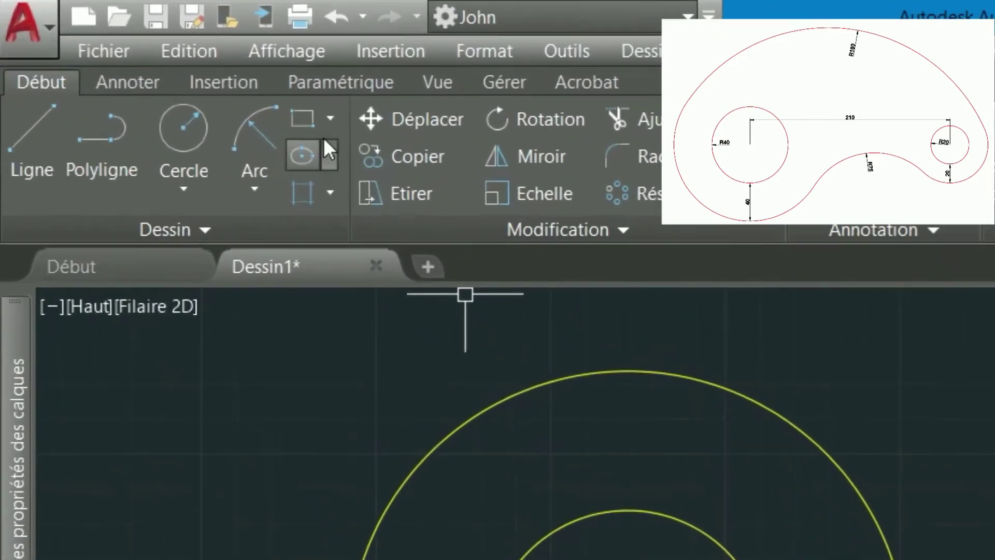
left_click(224, 54)
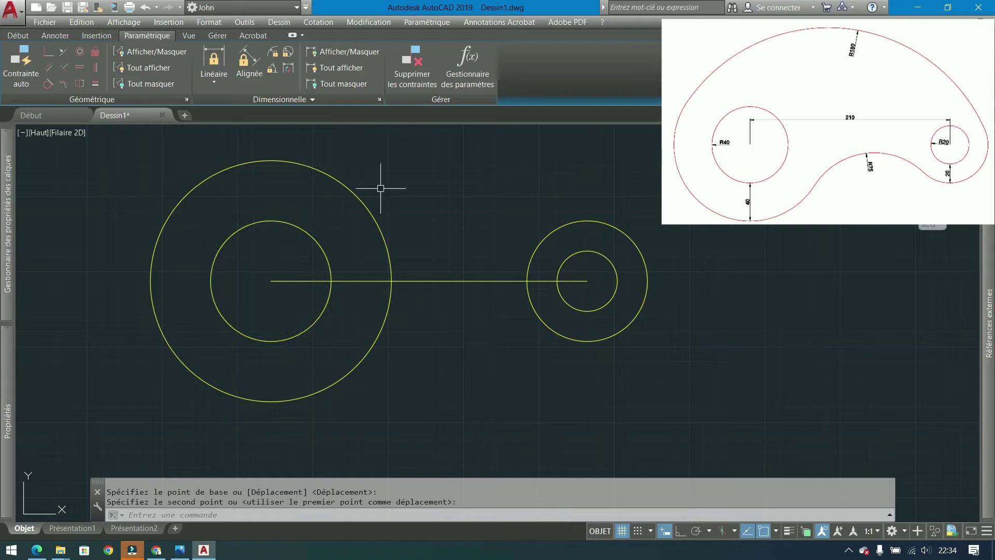
scroll(211, 131, "down", 2)
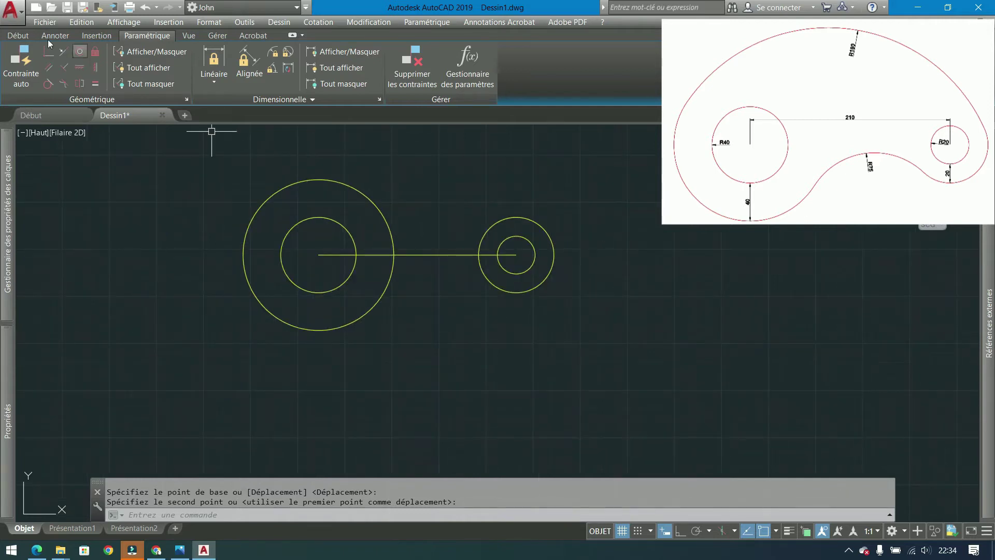
Draw a circle of radius 180 centred just above the connecting line, between the two pairs of concentric circles
left_click(18, 35)
type("c")
key("Return")
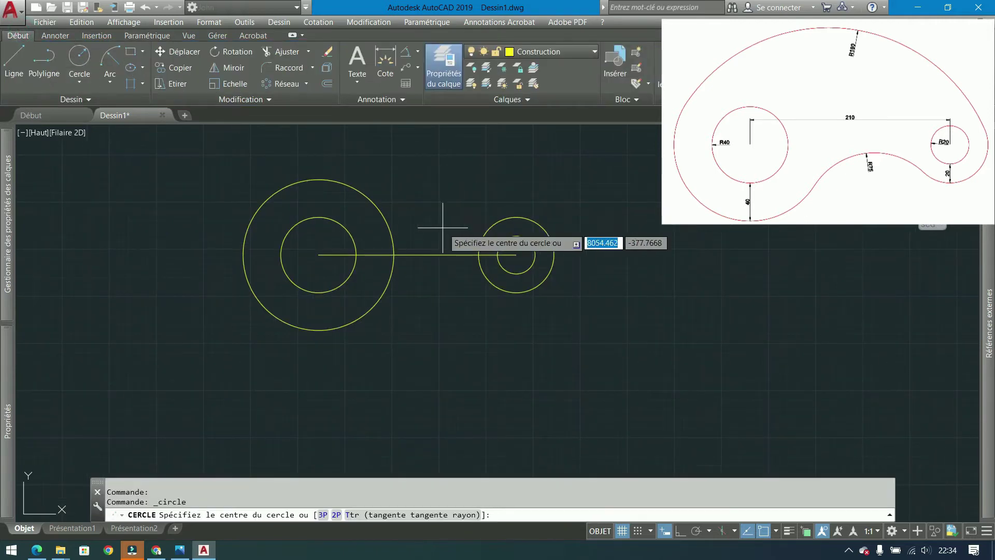
left_click(434, 238)
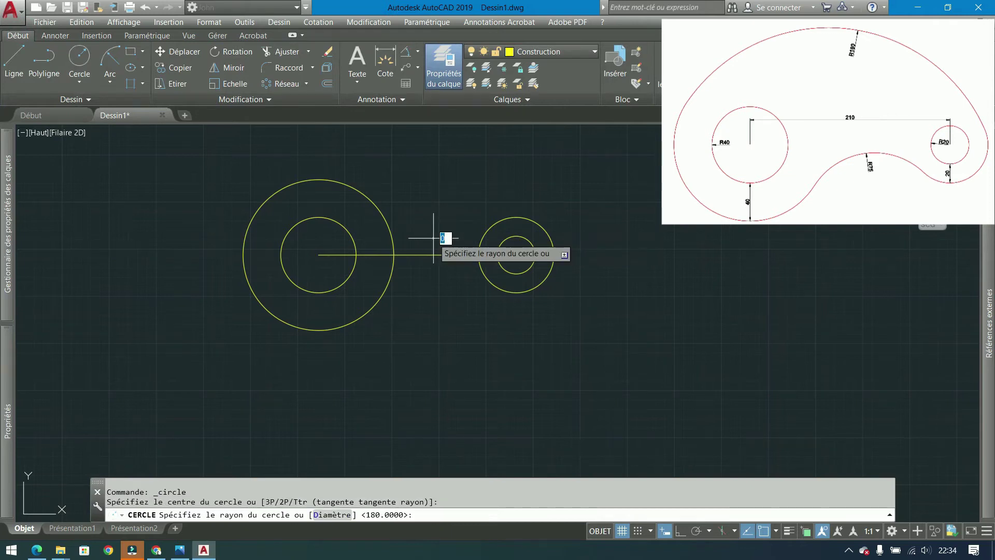
type("180")
key("Return")
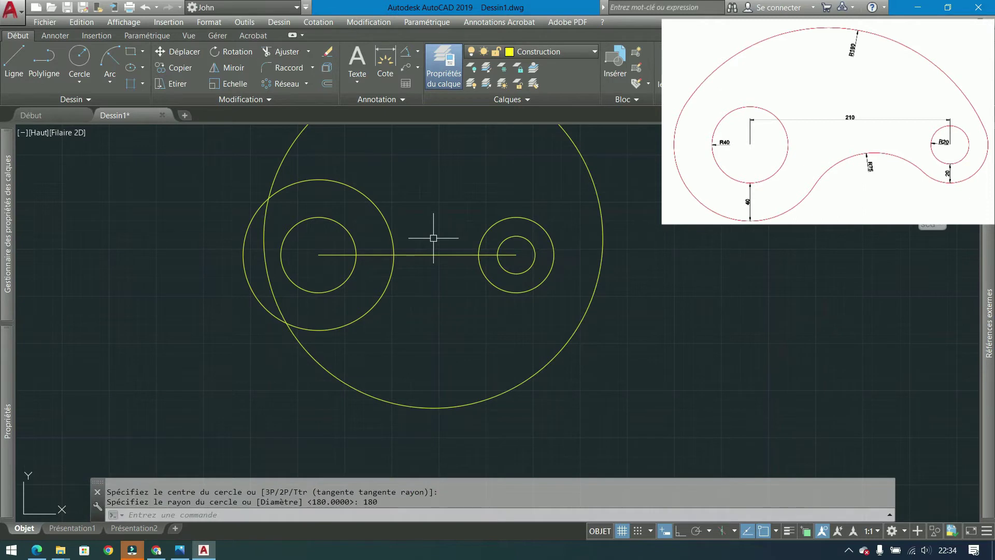
Draw a circle of radius 75 centred below the connecting line, between the two pairs of concentric circles
key("Return")
left_click(441, 297)
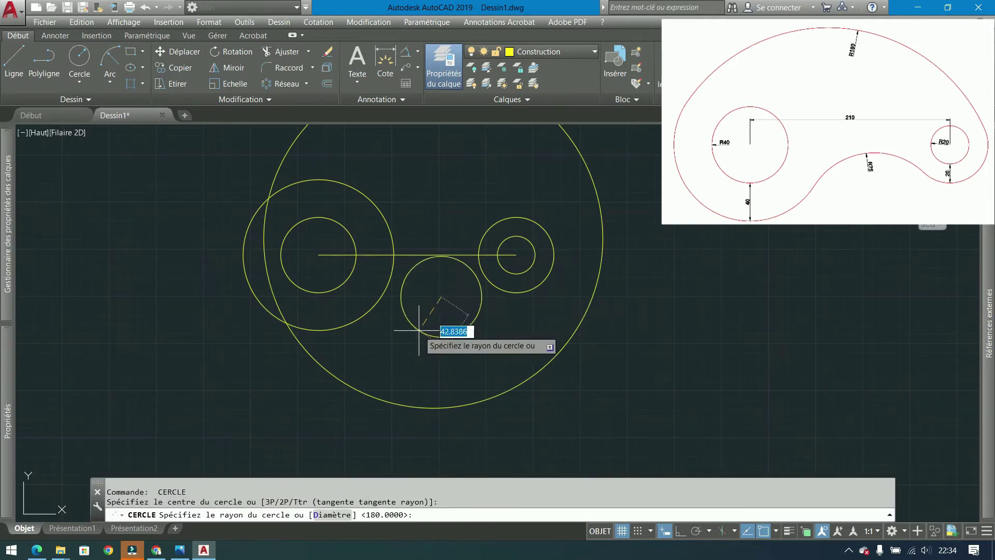
type("75")
key("Return")
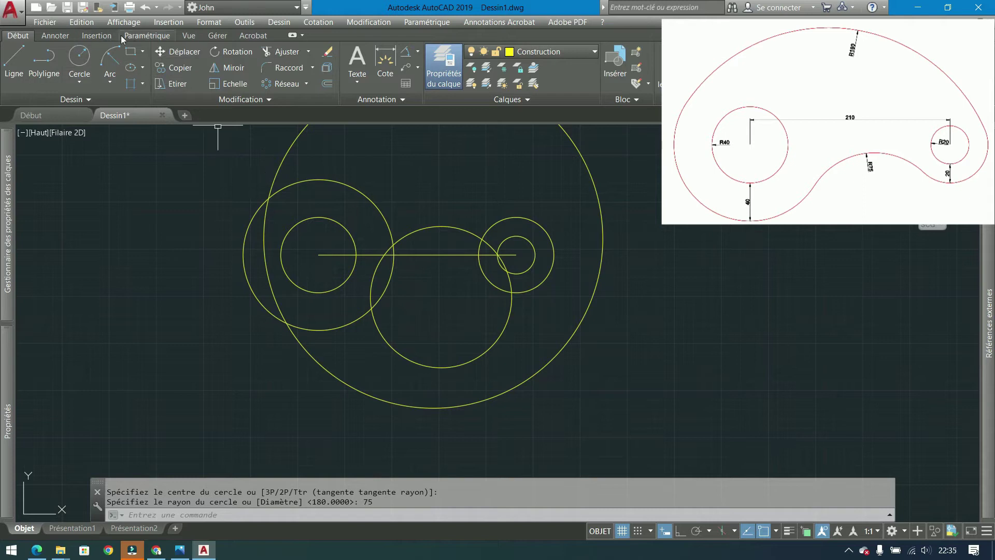
Try to constrain the 75-radius circle tangent to the large outer circle and to the small outer circle
left_click(147, 35)
scroll(429, 232, "up", 2)
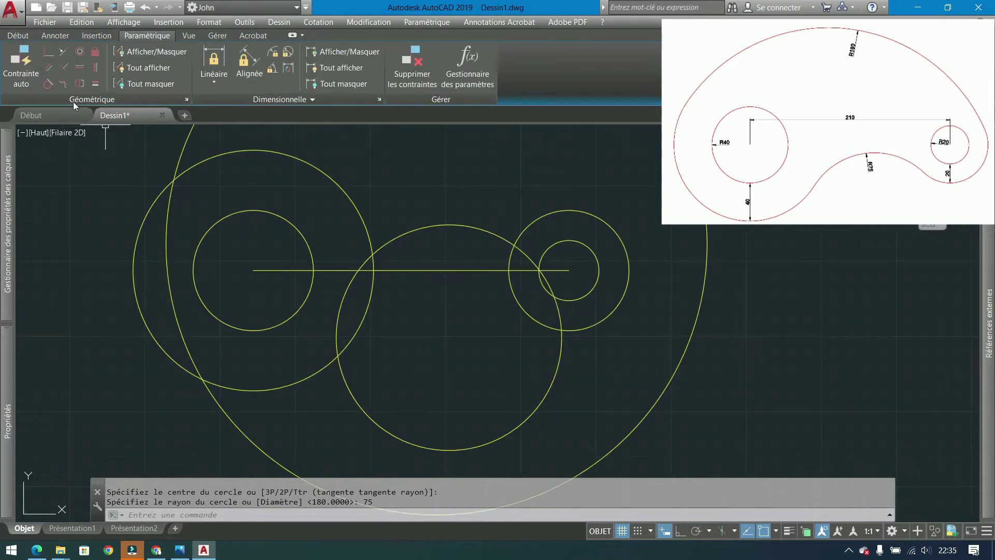
left_click(49, 84)
left_click(340, 308)
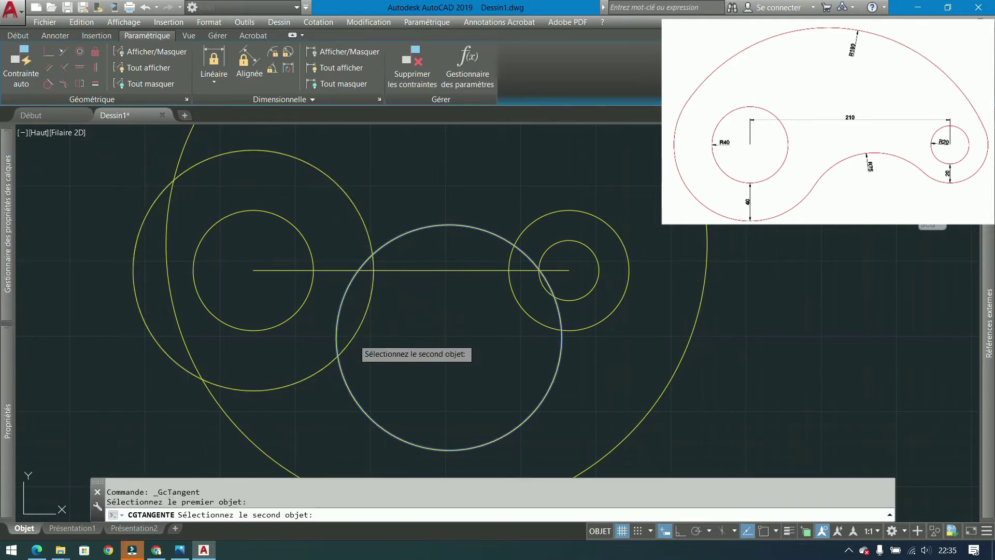
left_click(369, 302)
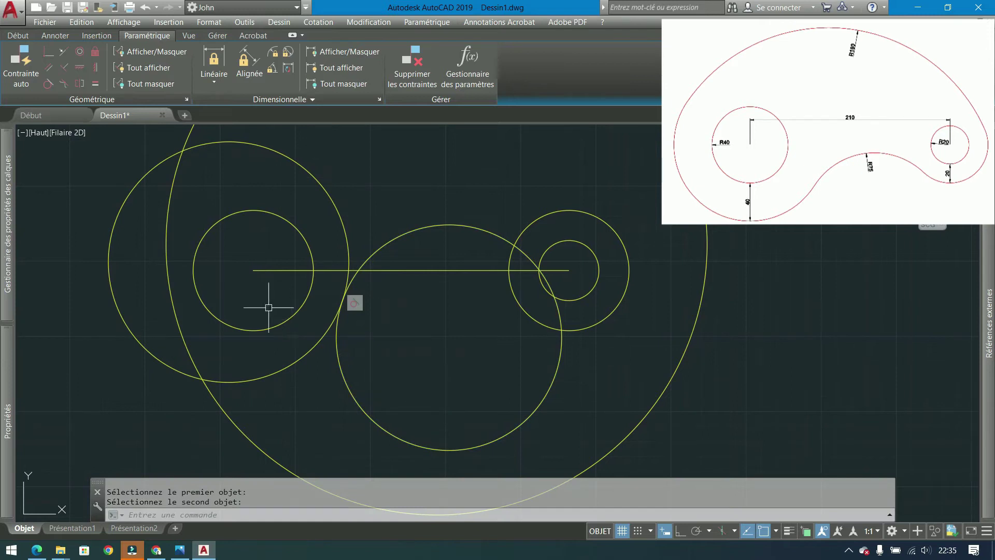
left_click(49, 84)
left_click(510, 244)
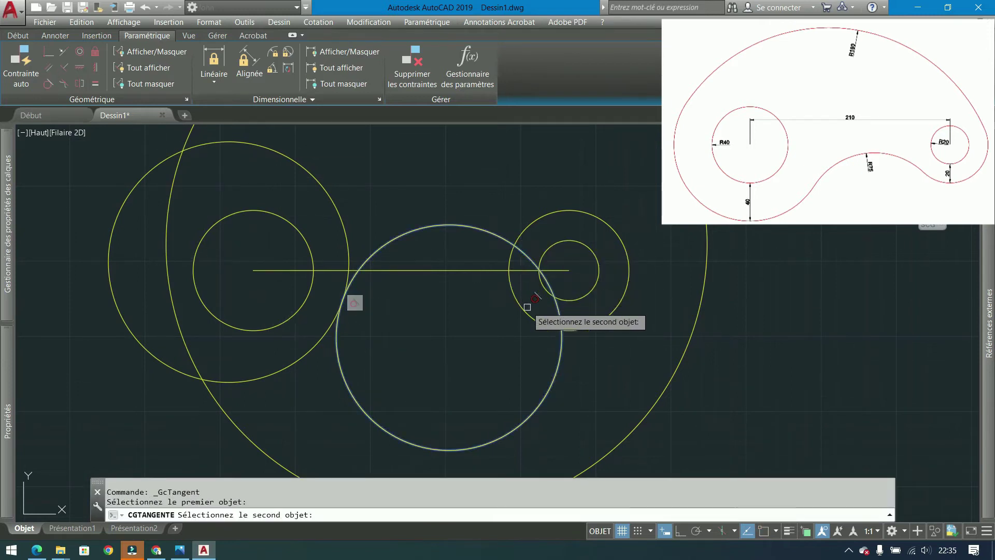
left_click(526, 309)
scroll(394, 352, "down", 5)
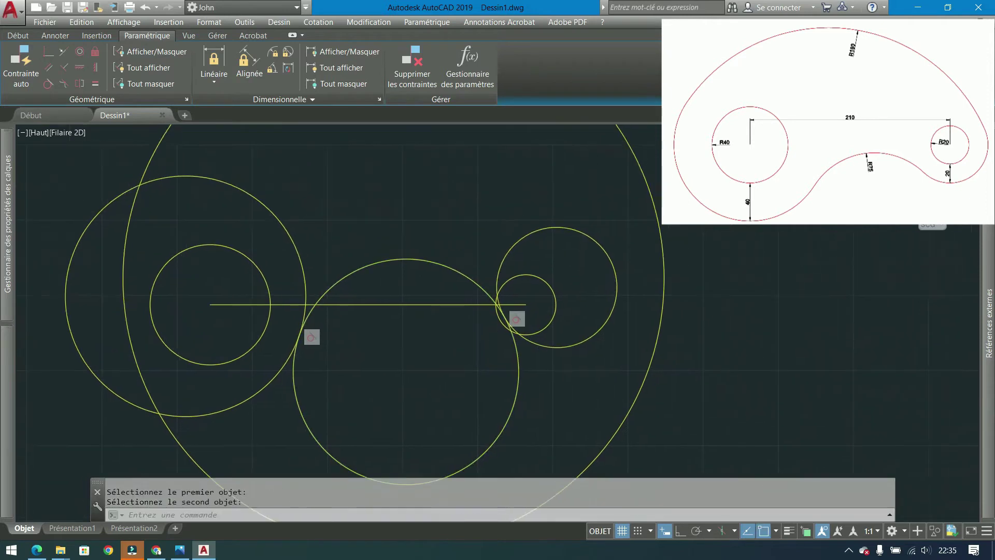
Try to constrain the 180-radius circle tangent to the large outer circle and to the small outer circle
left_click(46, 83)
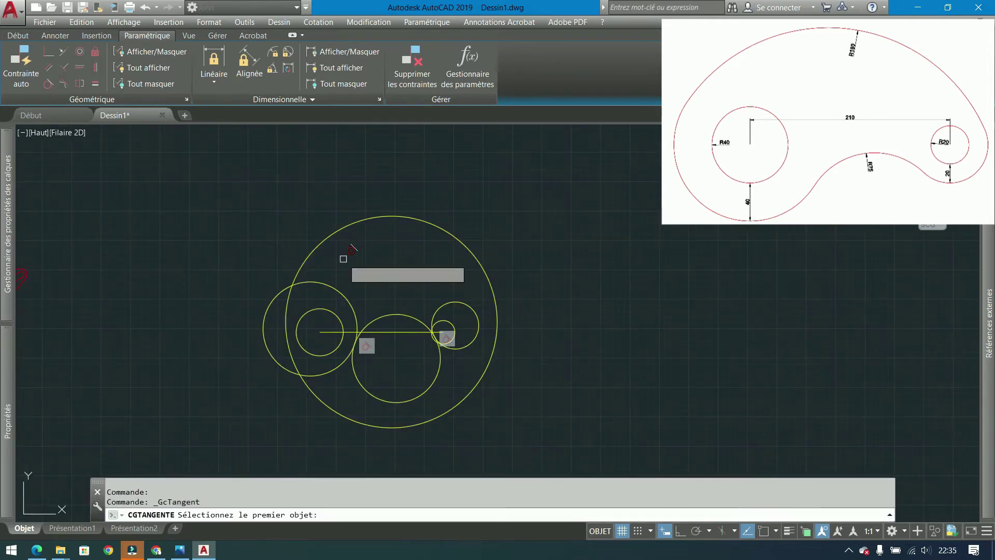
left_click(305, 259)
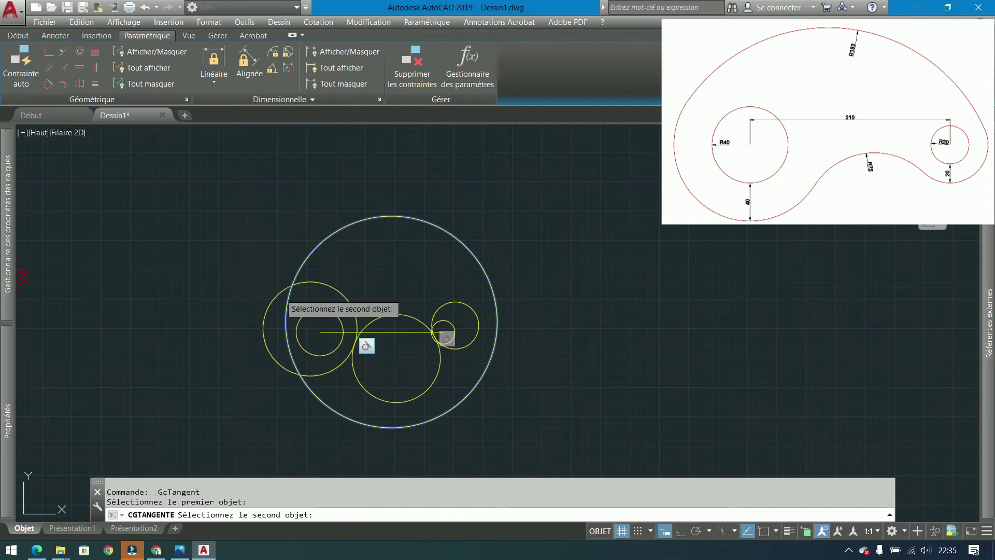
left_click(281, 293)
left_click(48, 84)
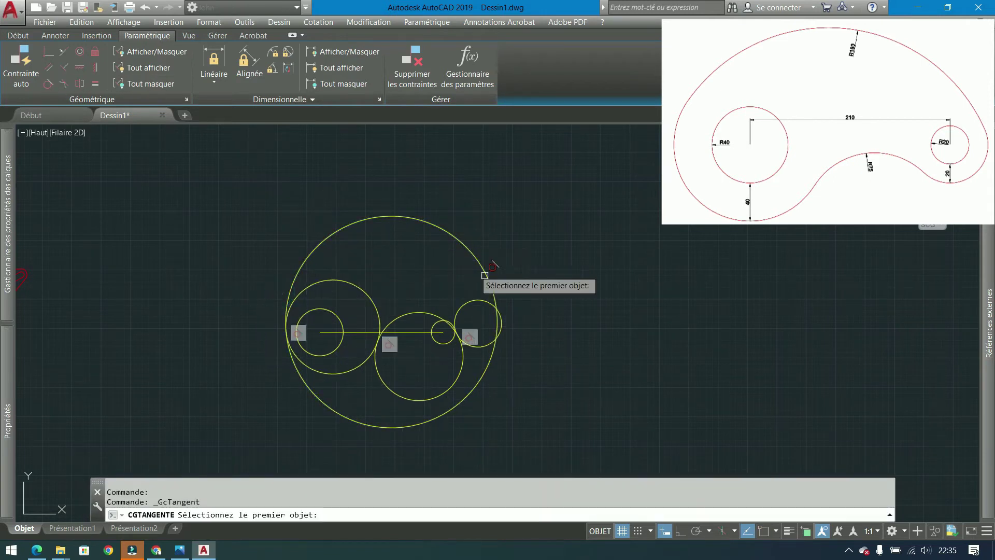
left_click(492, 276)
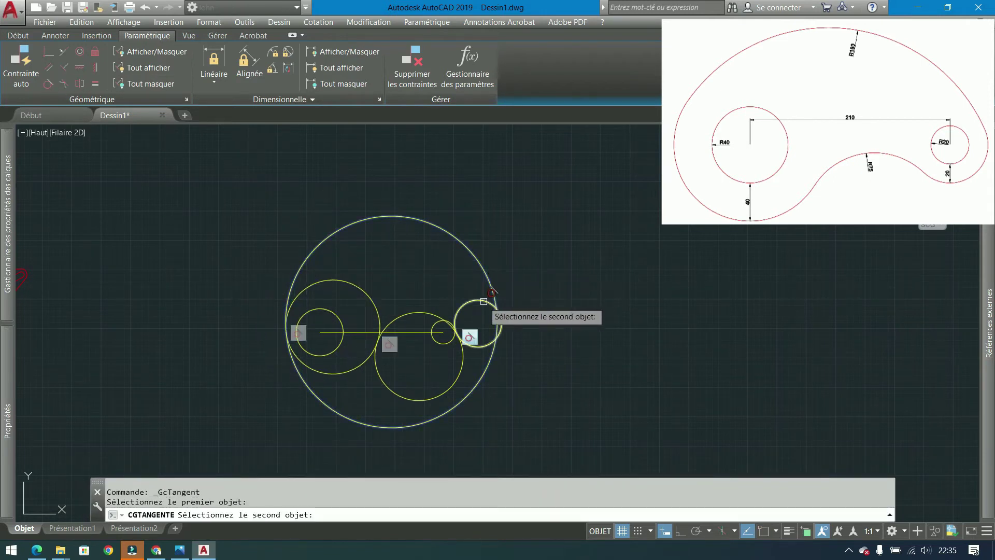
left_click(484, 301)
scroll(390, 406, "up", 2)
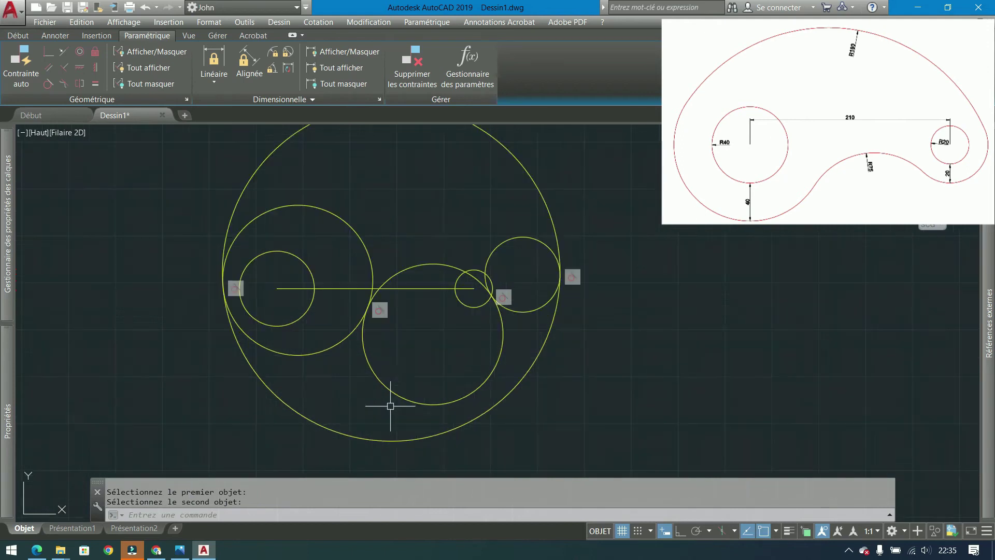
Undo the tangent constraints so the outer circles are concentric with their inner circles again, keeping the 180 and 75 circles
middle_click_drag(422, 197, 418, 209)
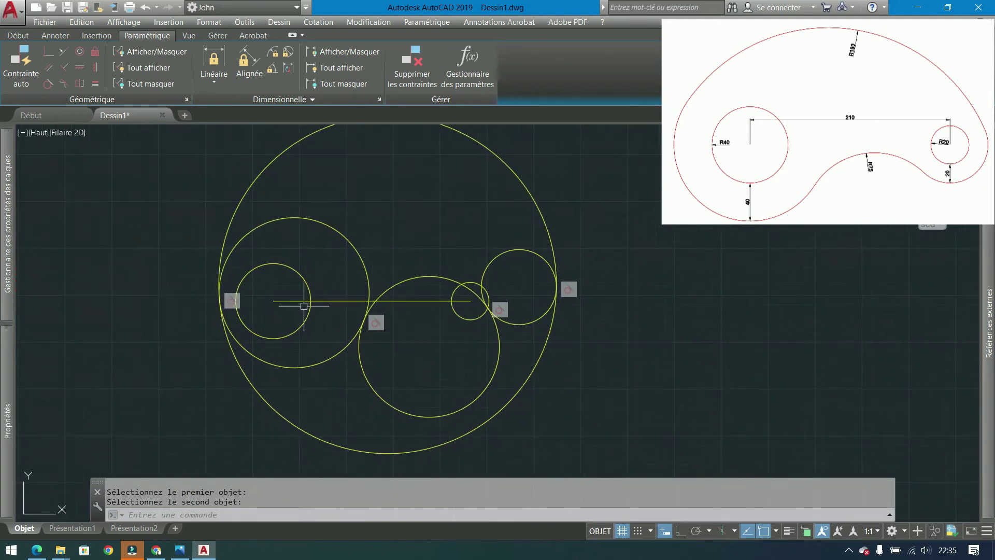
left_click(320, 278)
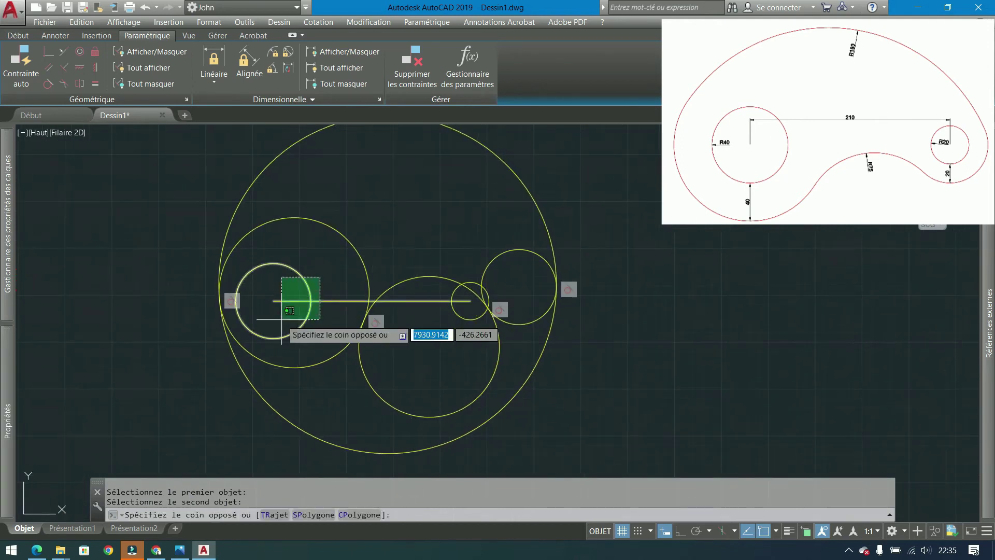
left_click(288, 270)
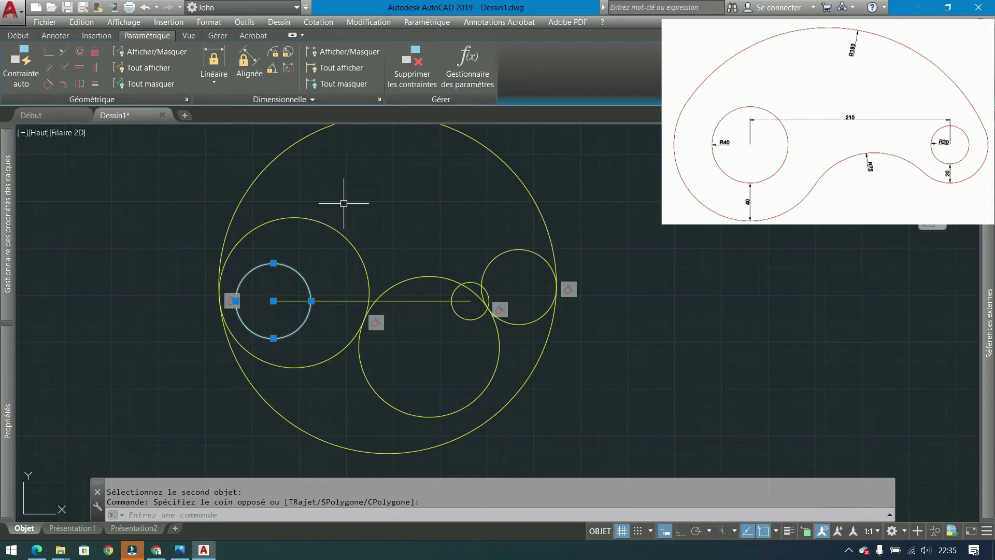
key("ctrl+y")
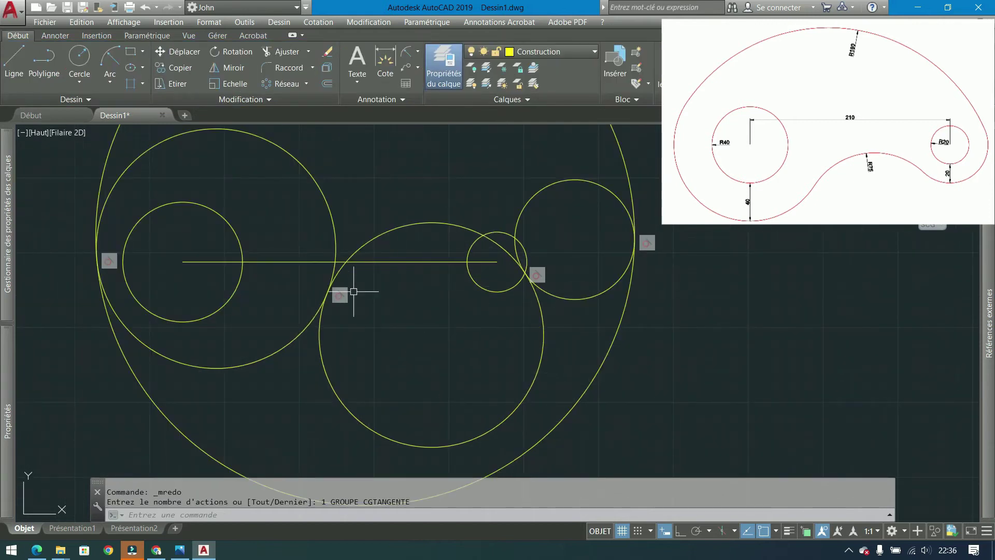
key("ctrl+z")
key("ctrl+z")
key("ctrl+z")
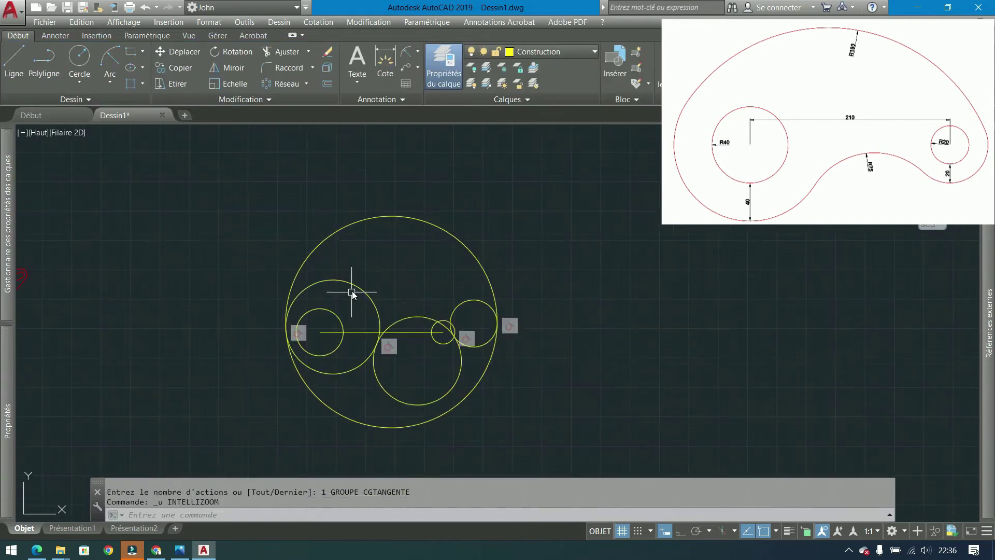
Apply coincident constraints between each end of the connecting line and the centre of the inner circle at that end
left_click(140, 36)
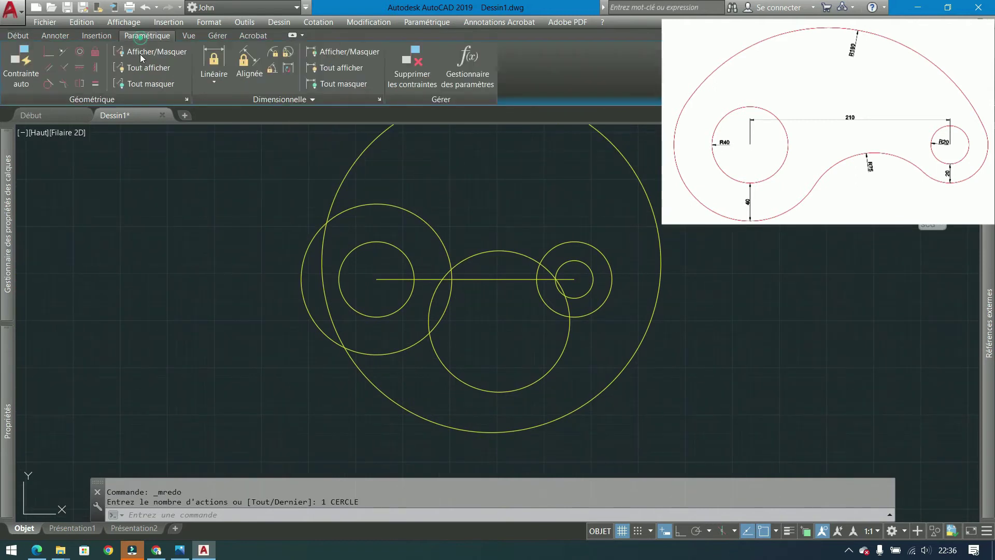
left_click(48, 52)
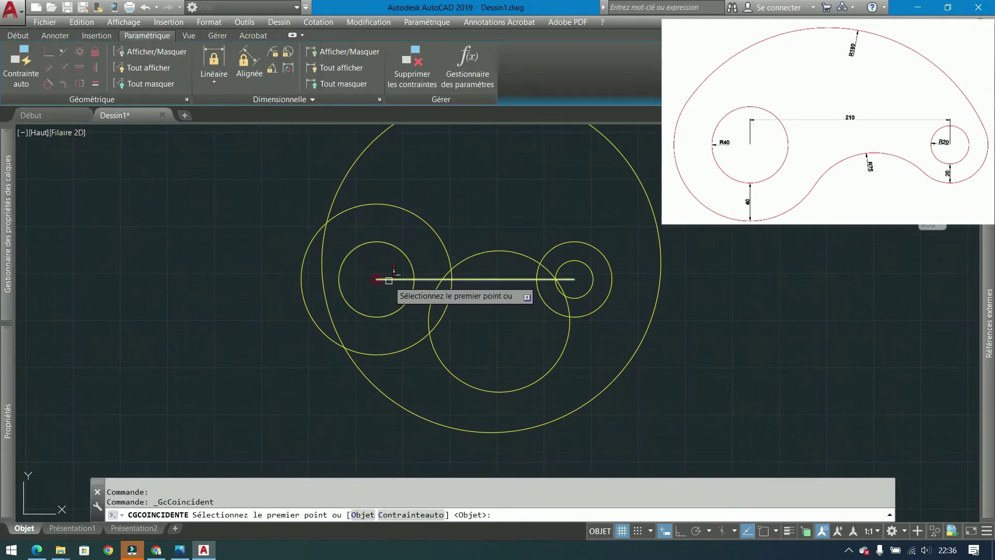
left_click(389, 281)
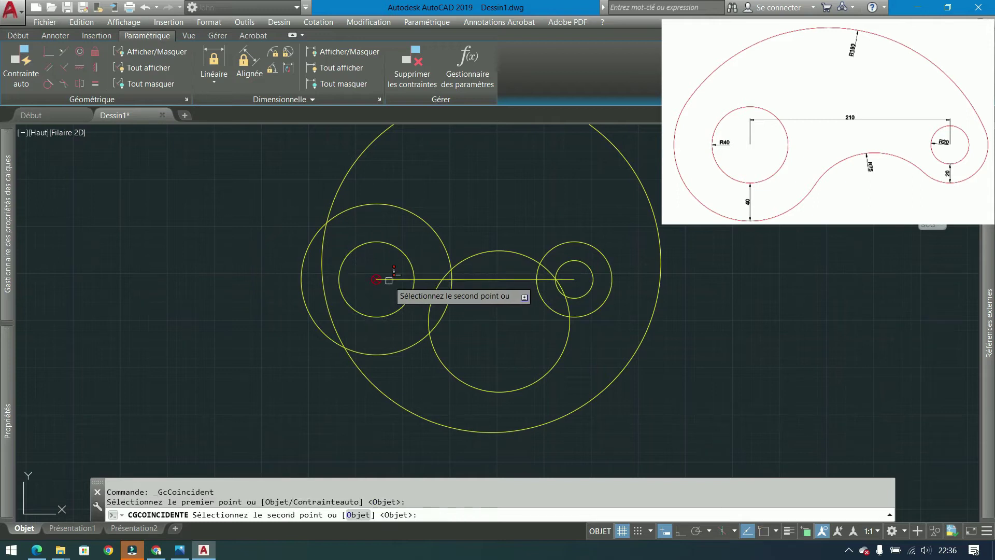
left_click(394, 243)
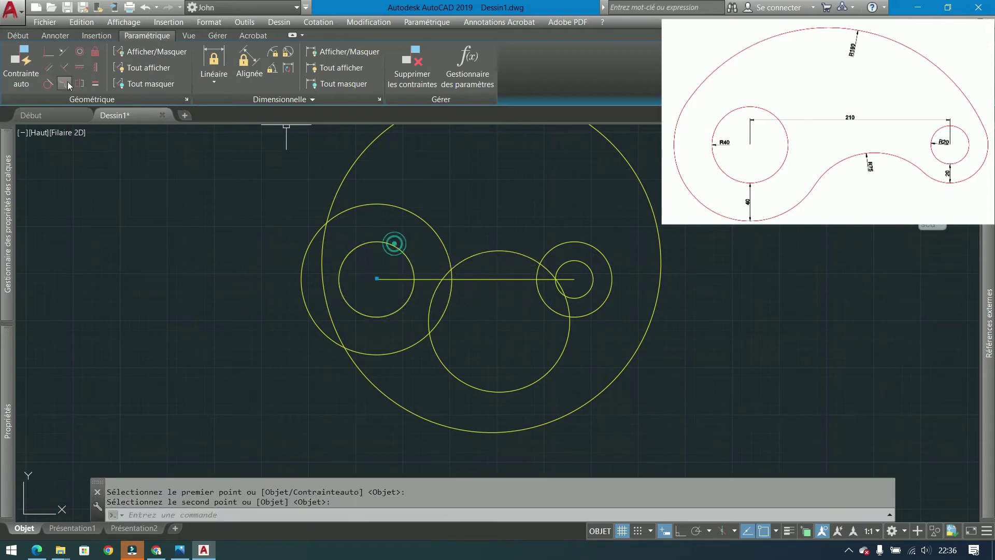
left_click(51, 51)
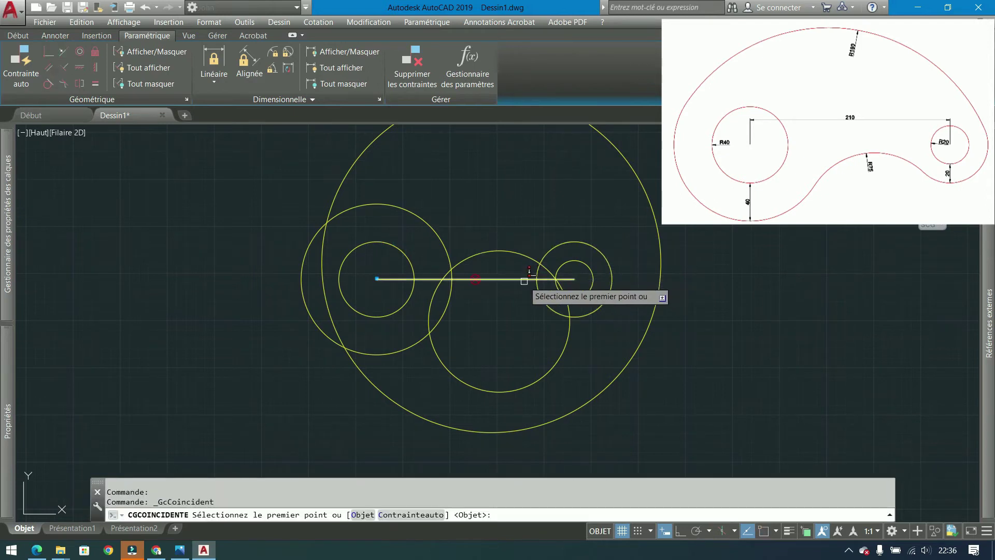
left_click(574, 279)
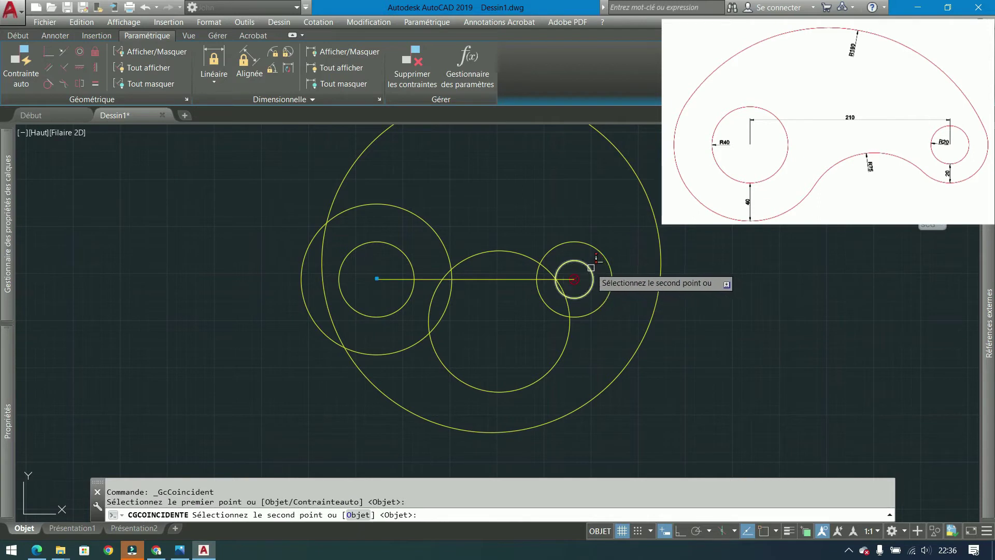
left_click(591, 267)
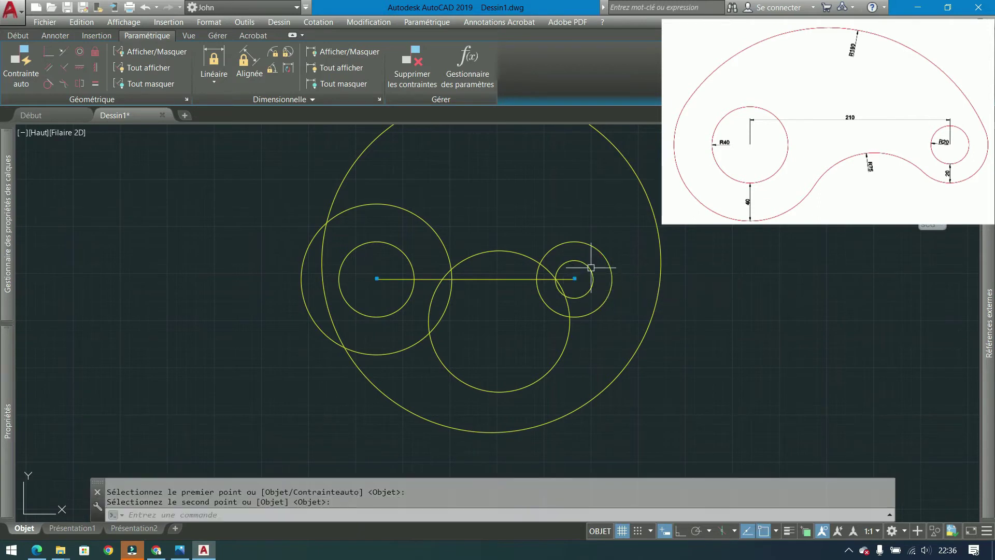
Apply concentric constraints between the inner and outer circles at each end of the connecting line
left_click(79, 52)
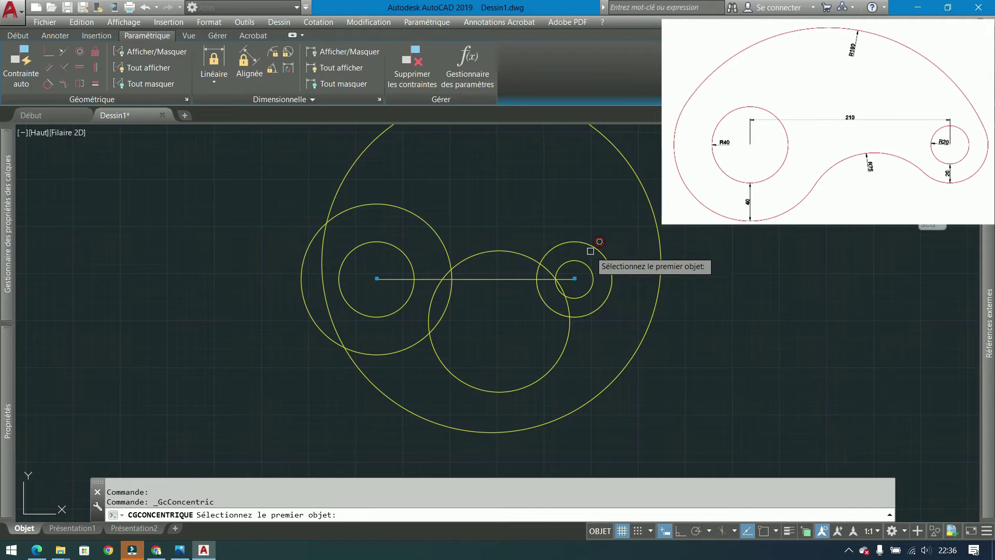
left_click(591, 271)
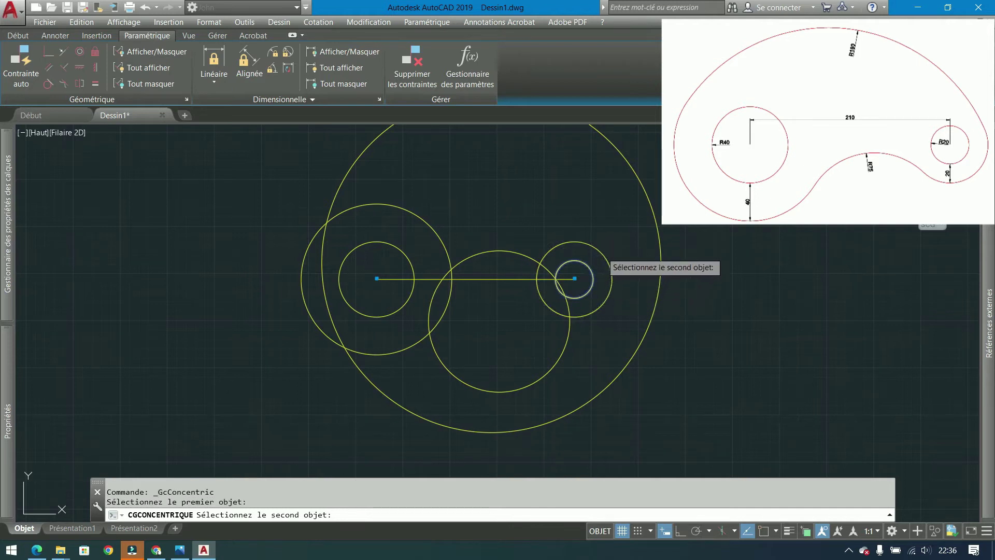
left_click(604, 260)
key("Return")
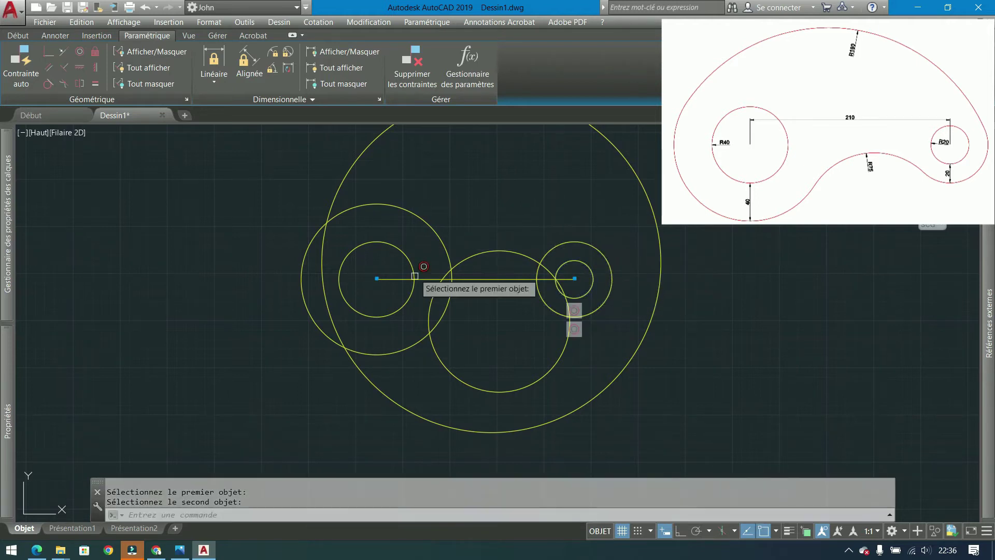
left_click(412, 254)
left_click(439, 229)
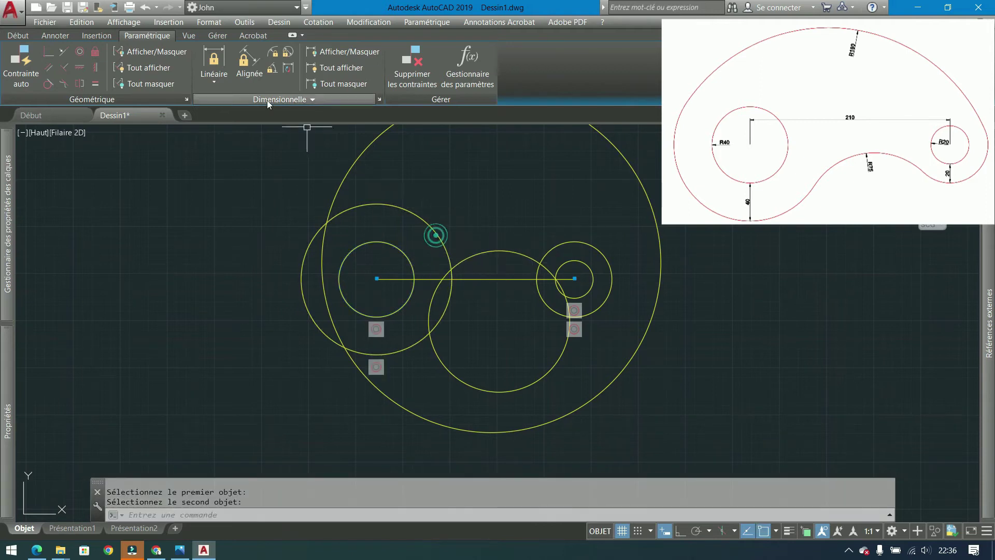
Constrain the connecting line to be horizontal and add a linear dimensional constraint of 210 between its endpoints
left_click(80, 67)
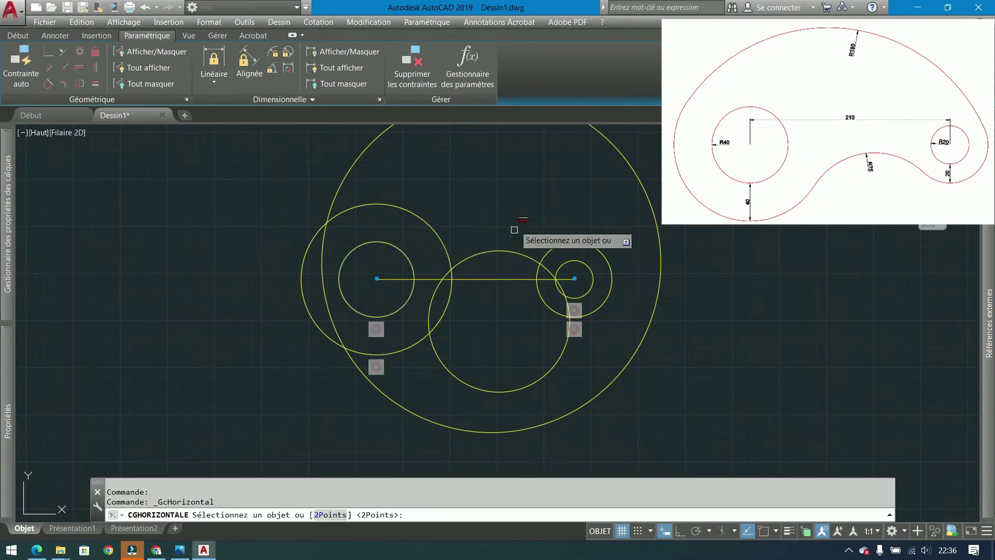
left_click(501, 278)
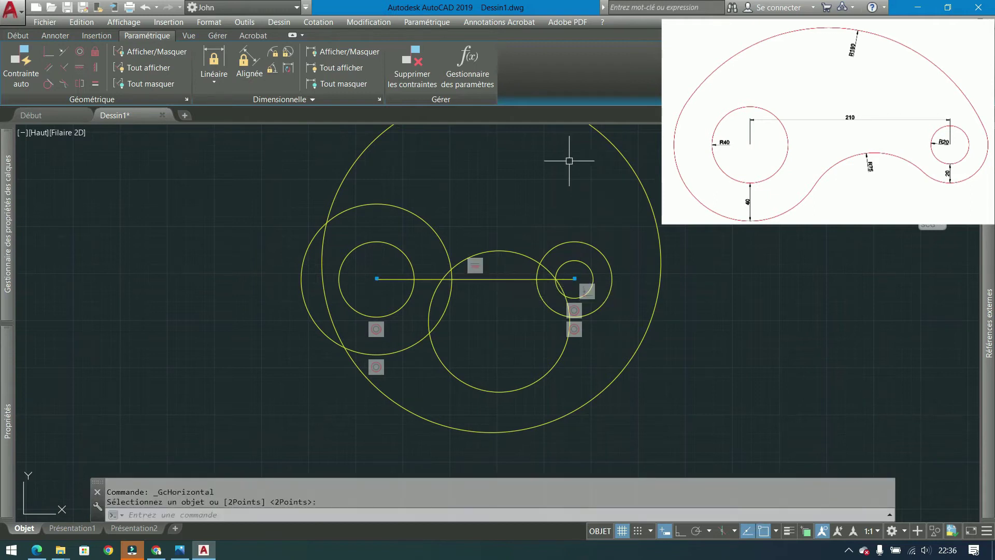
left_click(220, 64)
left_click(376, 278)
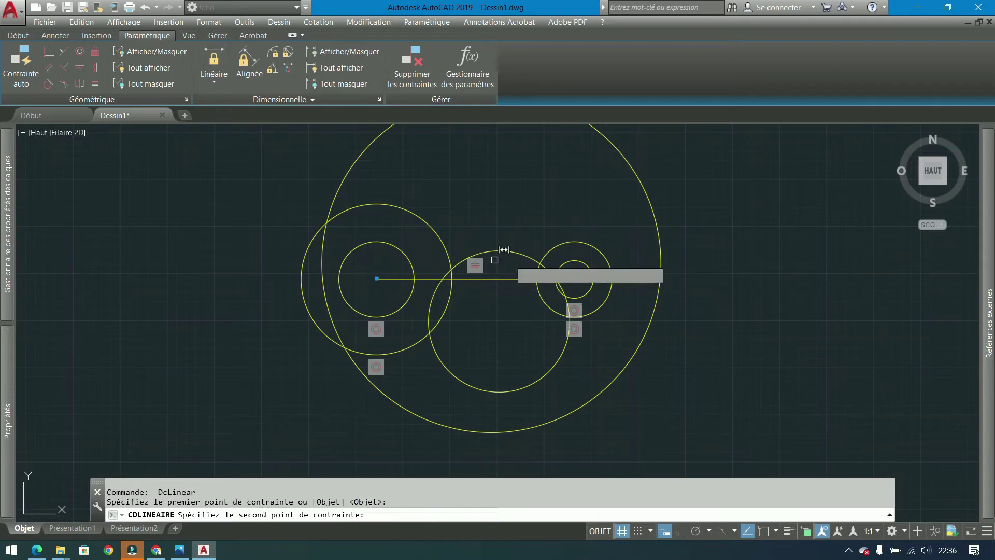
left_click(574, 278)
left_click(547, 212)
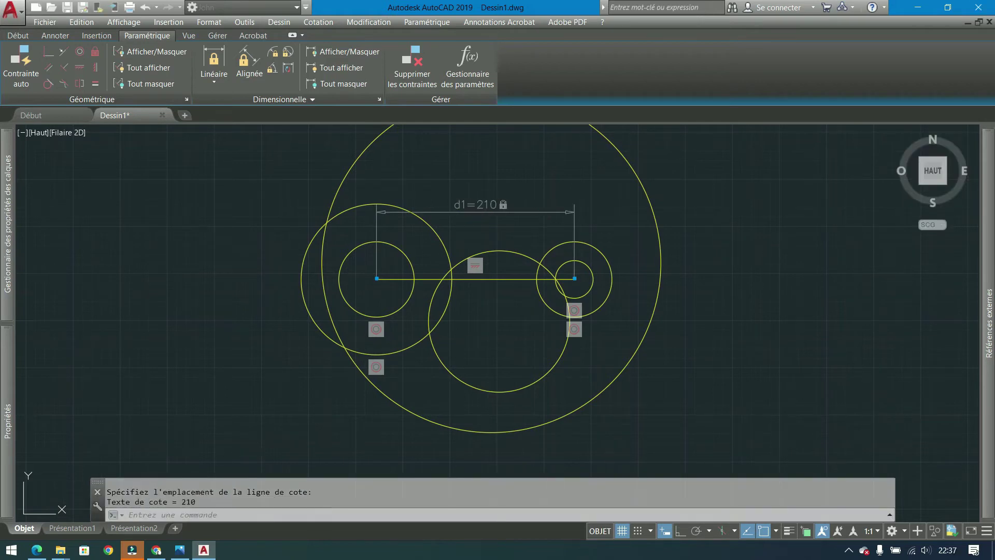
Apply tangent constraints between the R180 circle and the outer circle at each end of the connecting line
middle_click_drag(579, 257, 538, 263)
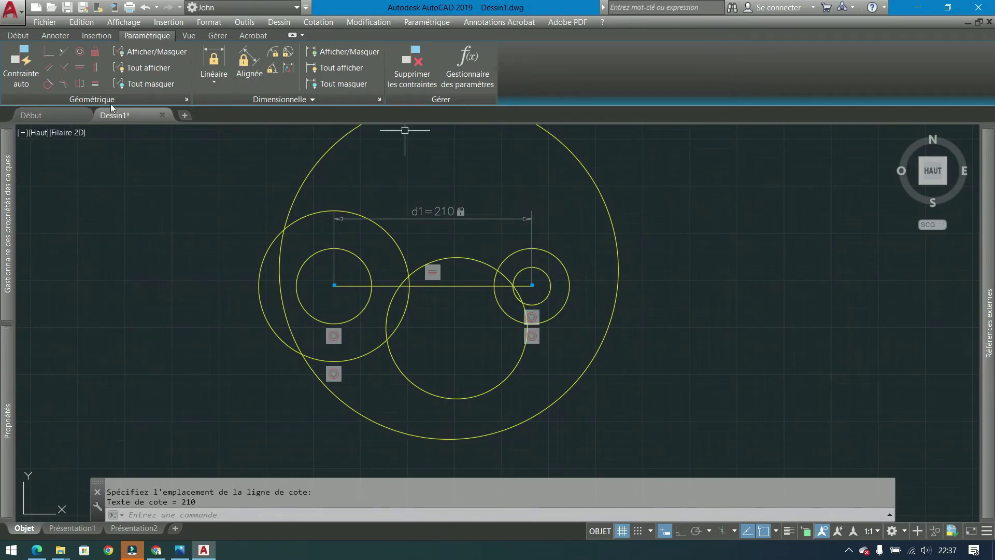
left_click(50, 83)
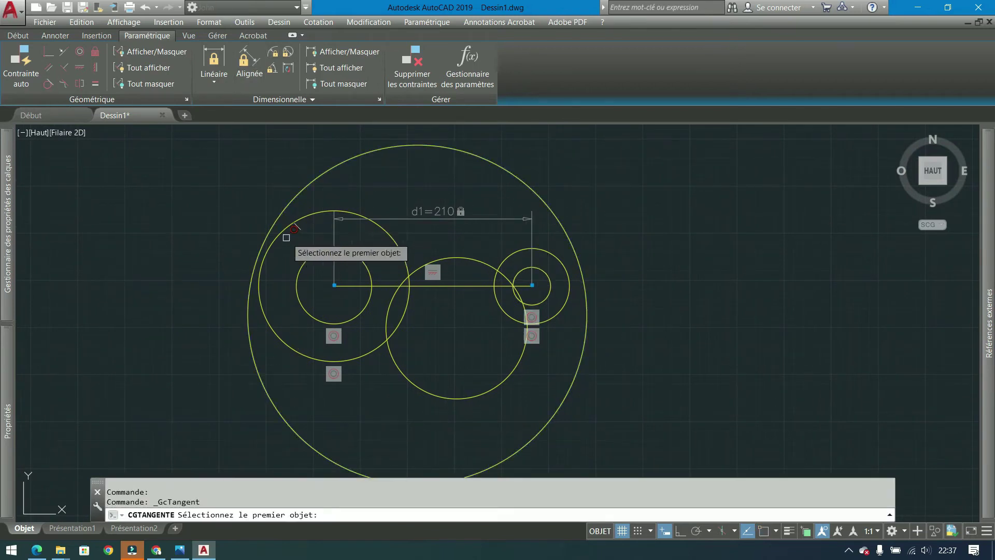
left_click(288, 227)
left_click(268, 230)
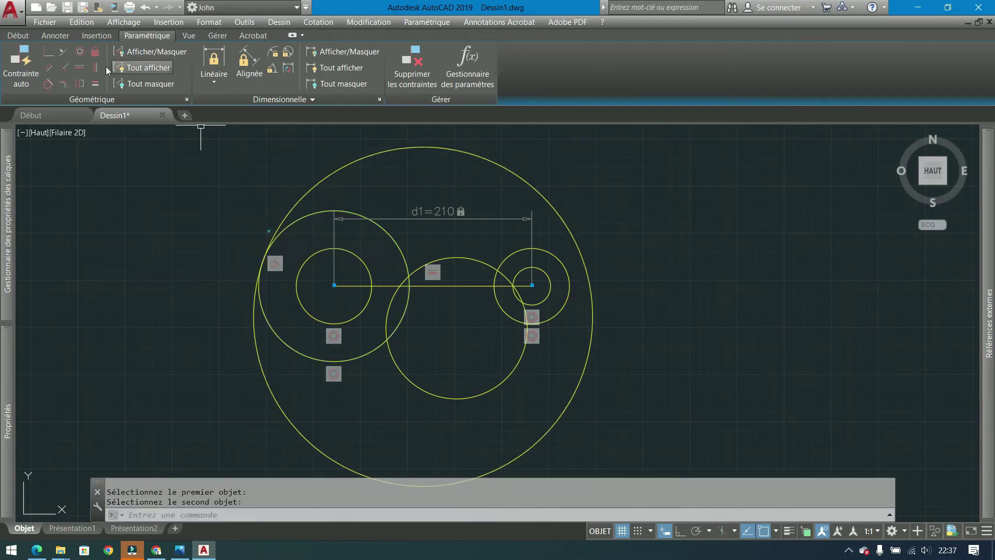
left_click(52, 88)
left_click(549, 251)
left_click(565, 225)
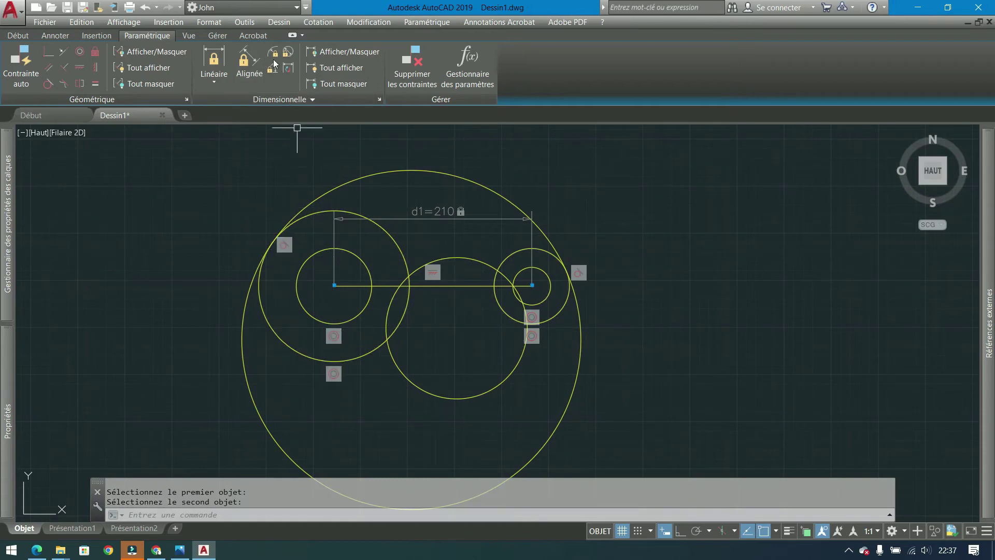
Add radius dimensional constraints of 80 to the larger outer circle and 40 to the smaller outer circle
left_click(264, 311)
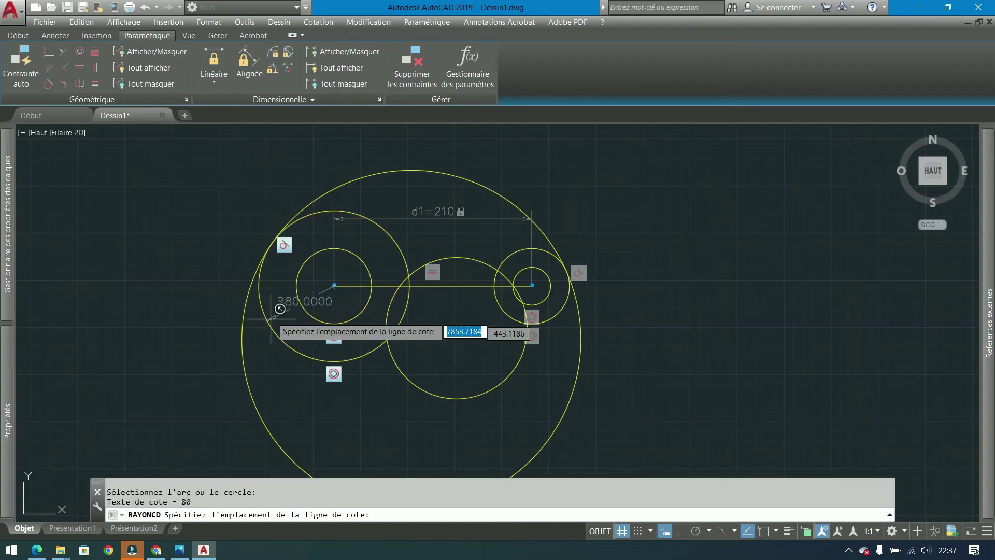
left_click(273, 299)
key("Return")
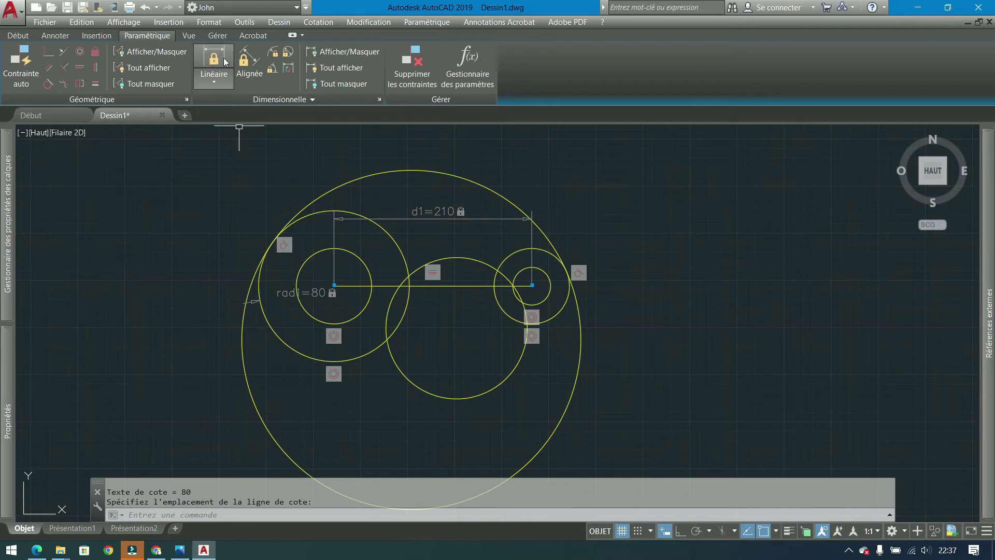
key("Return")
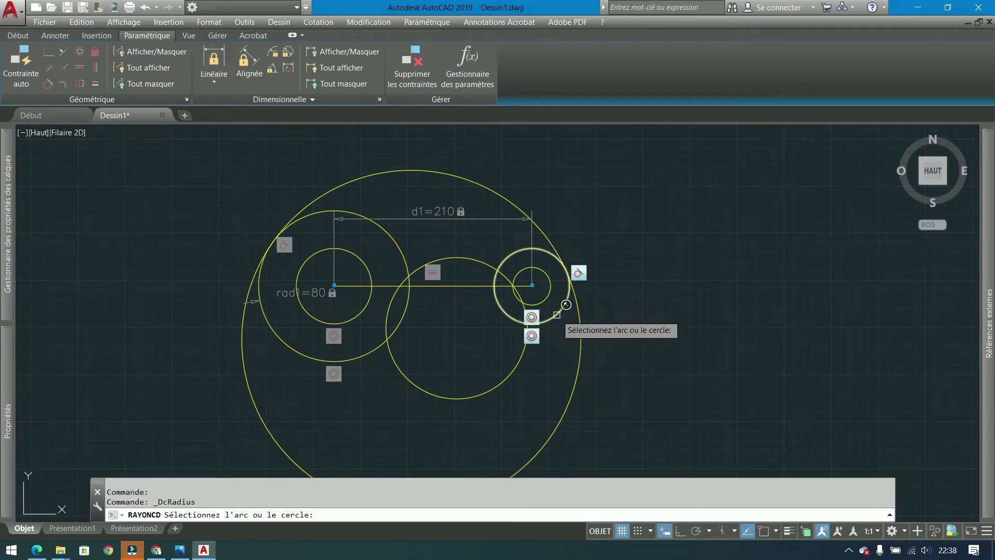
left_click(568, 270)
left_click(637, 303)
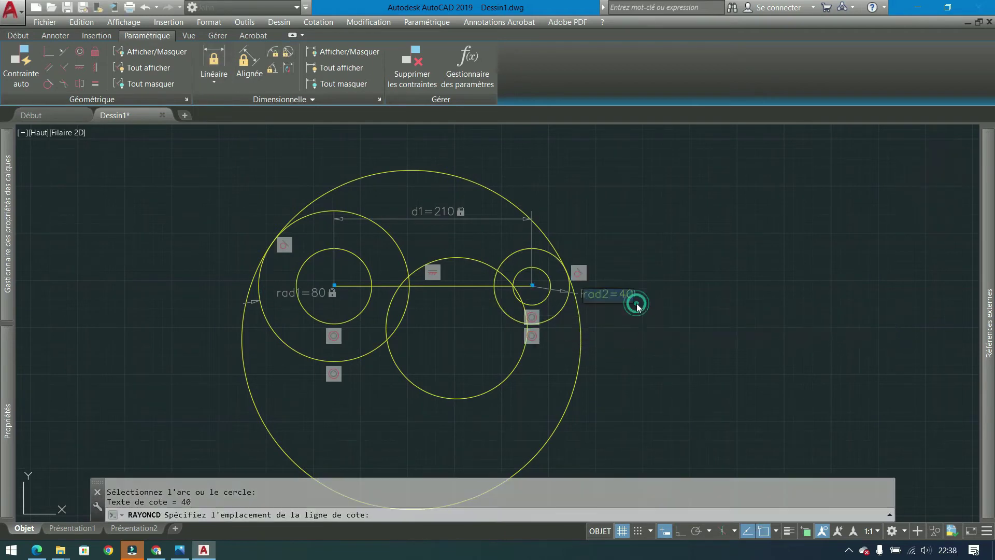
key("Return")
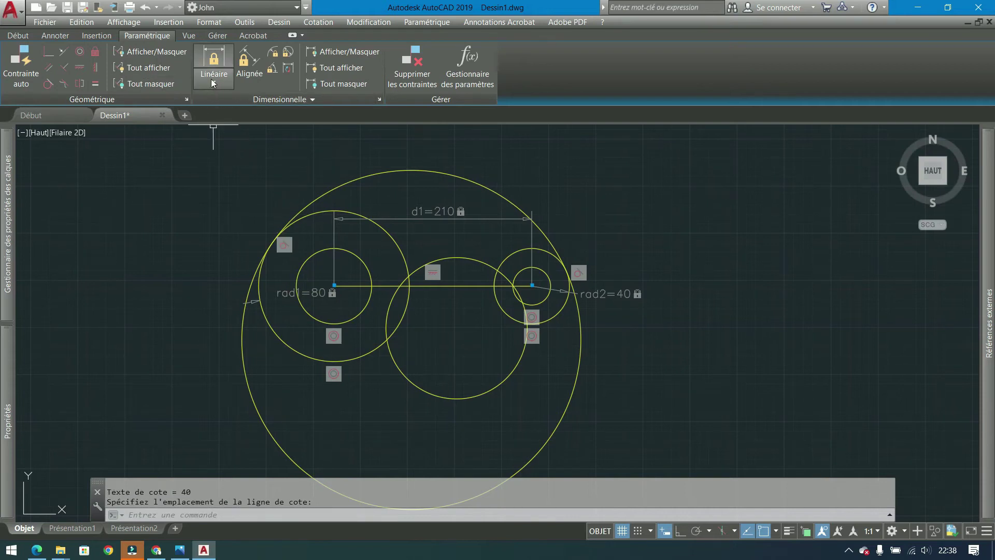
Apply tangent constraints between the R75 circle and both outer circles so it touches them from below
left_click(48, 83)
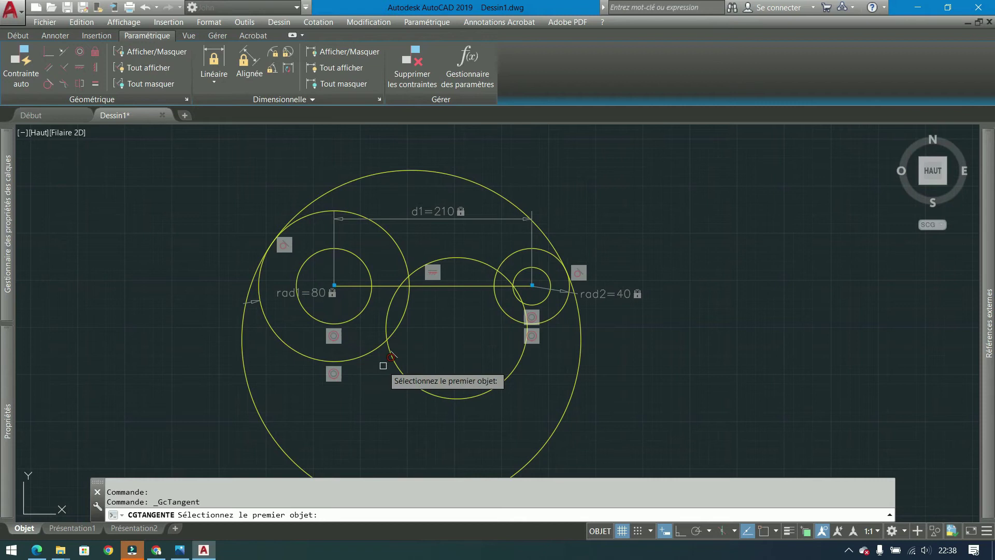
left_click(389, 310)
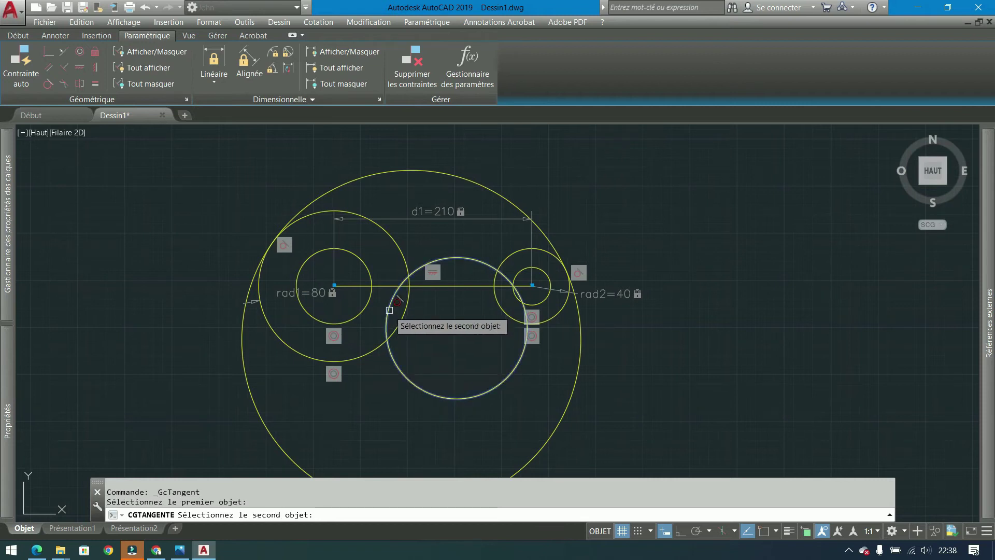
left_click(381, 346)
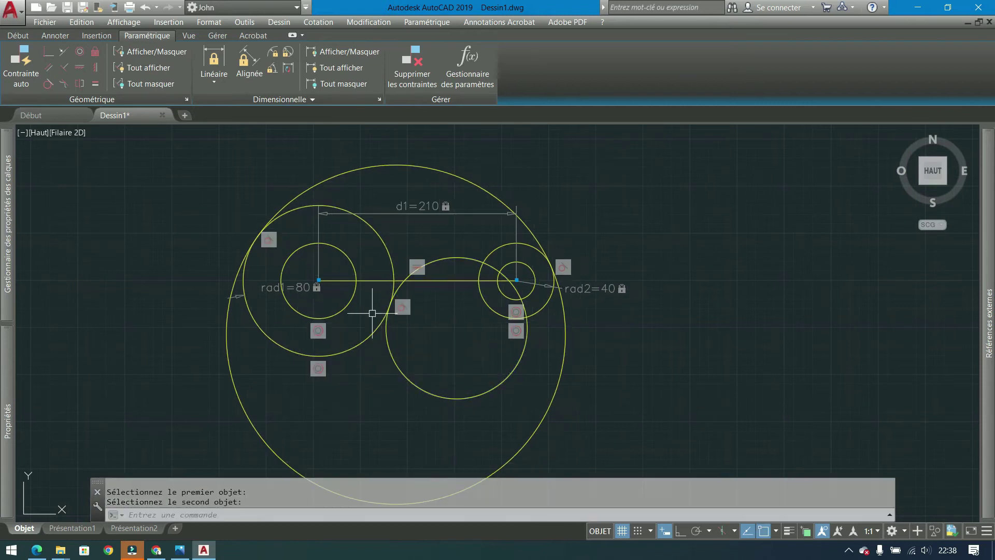
left_click(52, 86)
left_click(495, 269)
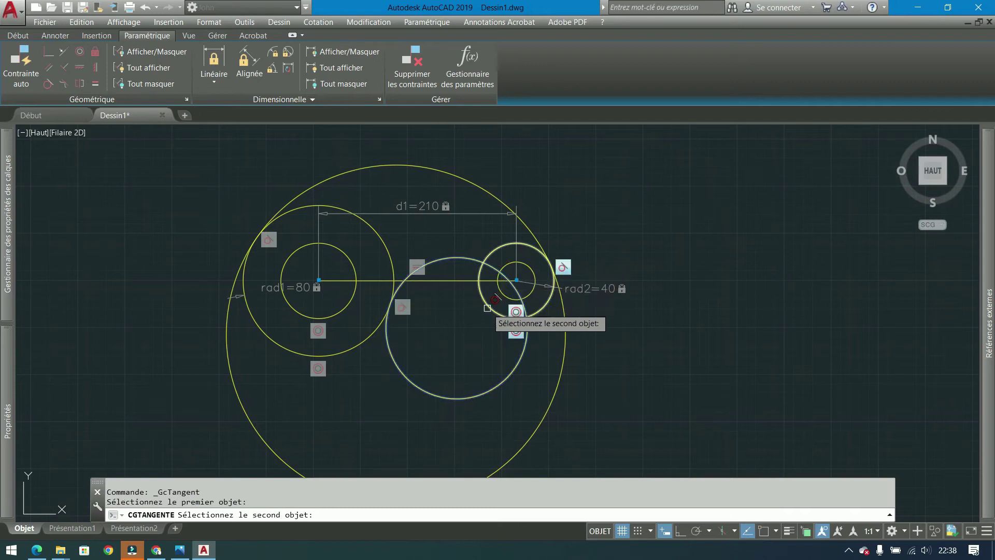
left_click(488, 308)
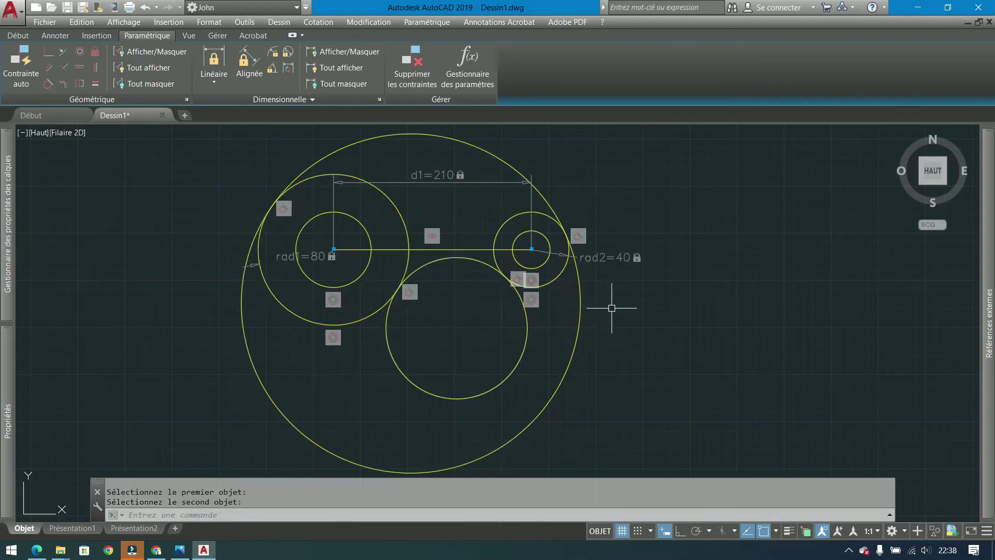
Trim the constrained circles down to the closed cam-shaped outline, keeping the two inner circles and the connecting line
left_click(632, 356)
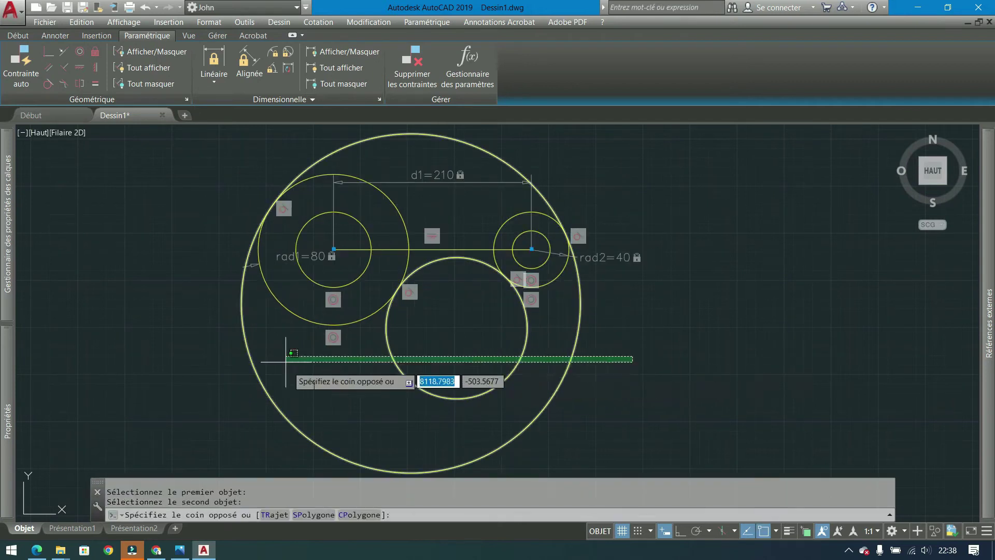
left_click(424, 294)
left_click(18, 36)
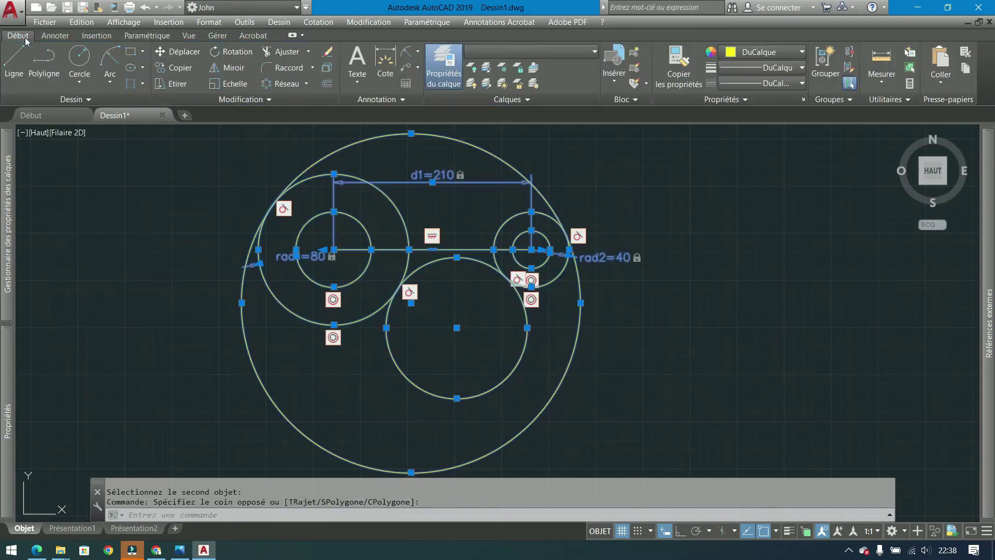
left_click(277, 51)
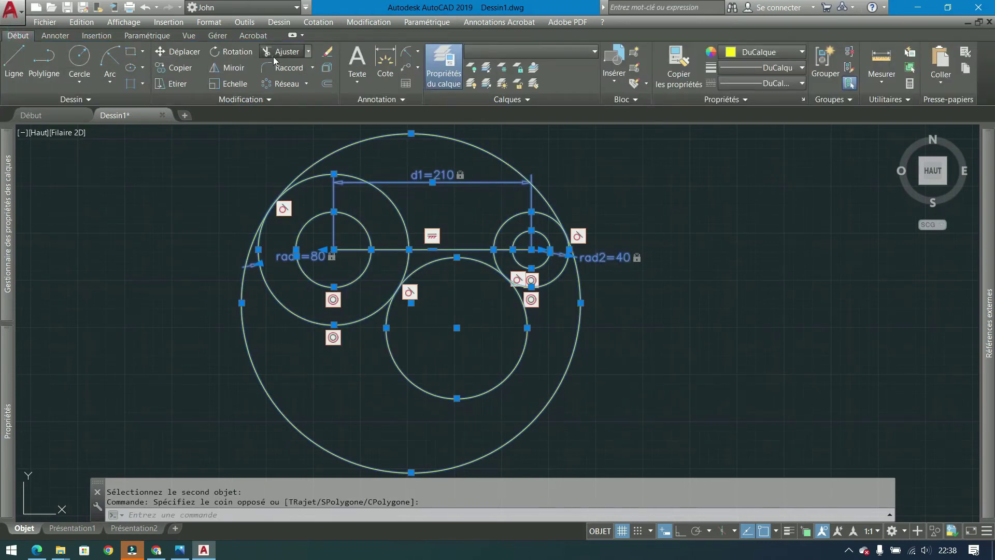
left_click(456, 344)
left_click(367, 411)
left_click(538, 428)
left_click(256, 442)
left_click(402, 217)
left_click(407, 243)
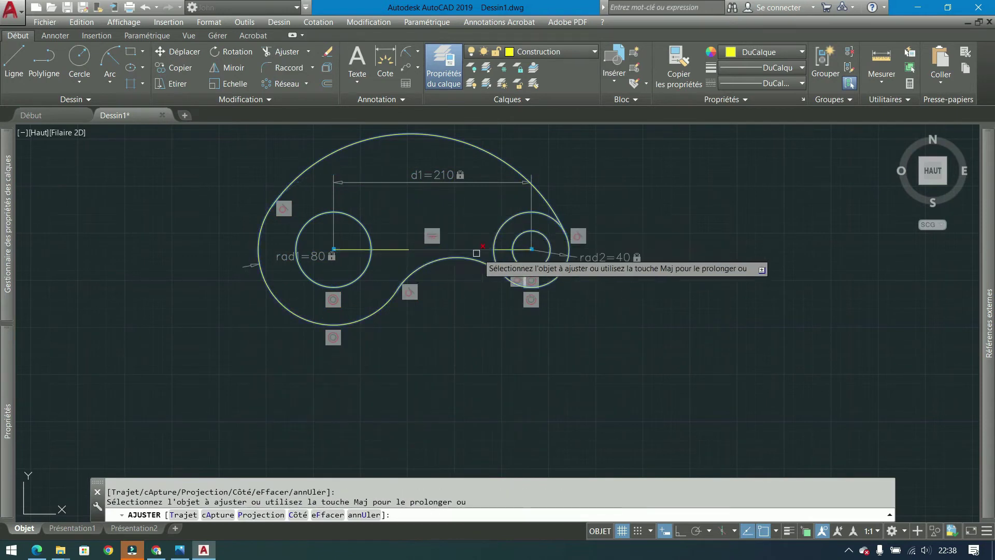
left_click(491, 243)
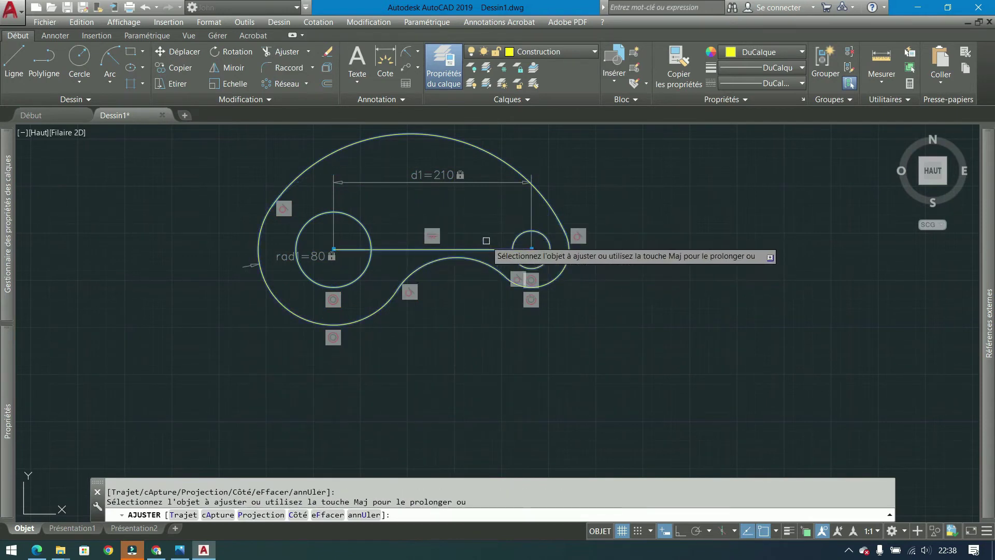
key("Return")
Delete the connecting line and join the outline arcs into a single polyline
left_click(454, 249)
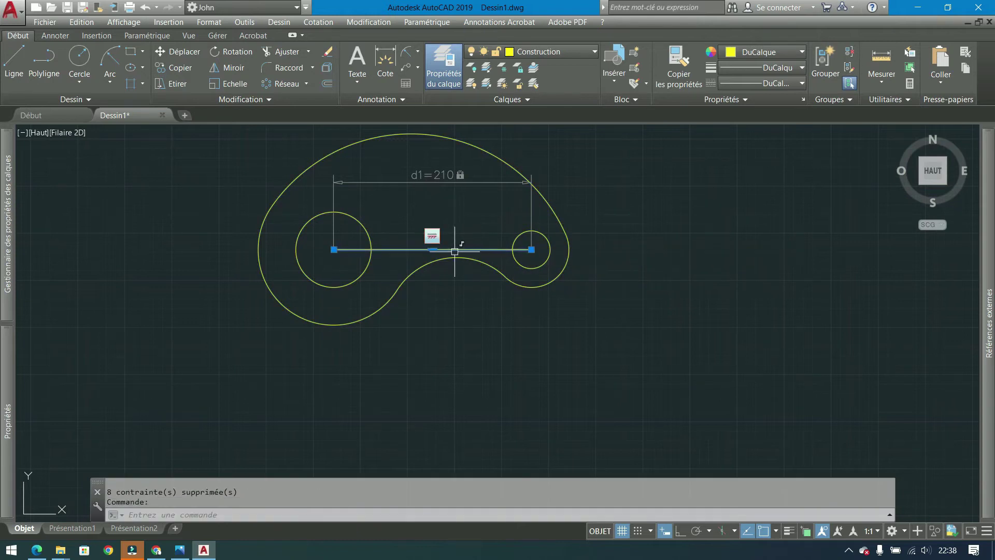
key("Delete")
mouse_move(459, 251)
middle_mouse_down()
mouse_move(426, 336)
mouse_move(402, 271)
middle_mouse_up()
left_click(609, 142)
left_click(91, 320)
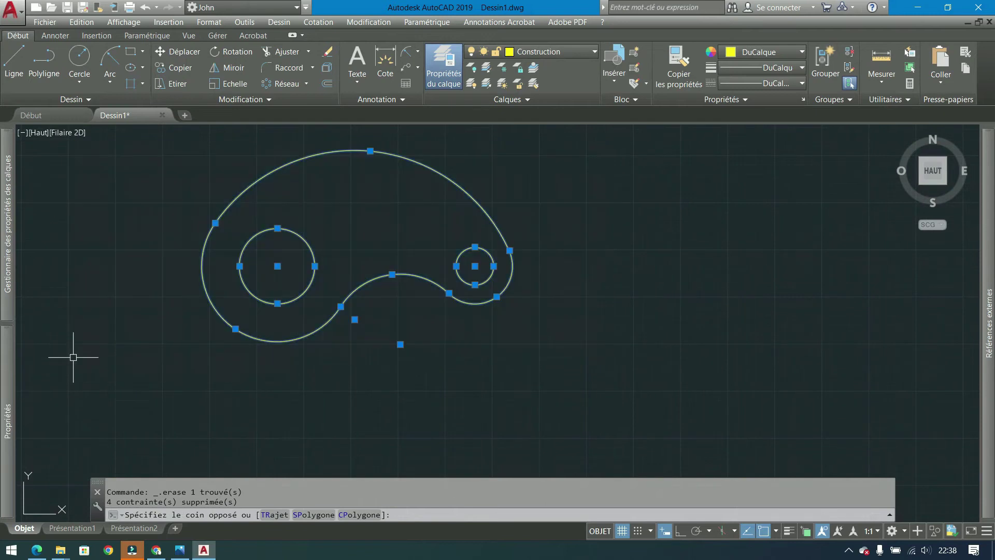
left_click(267, 95)
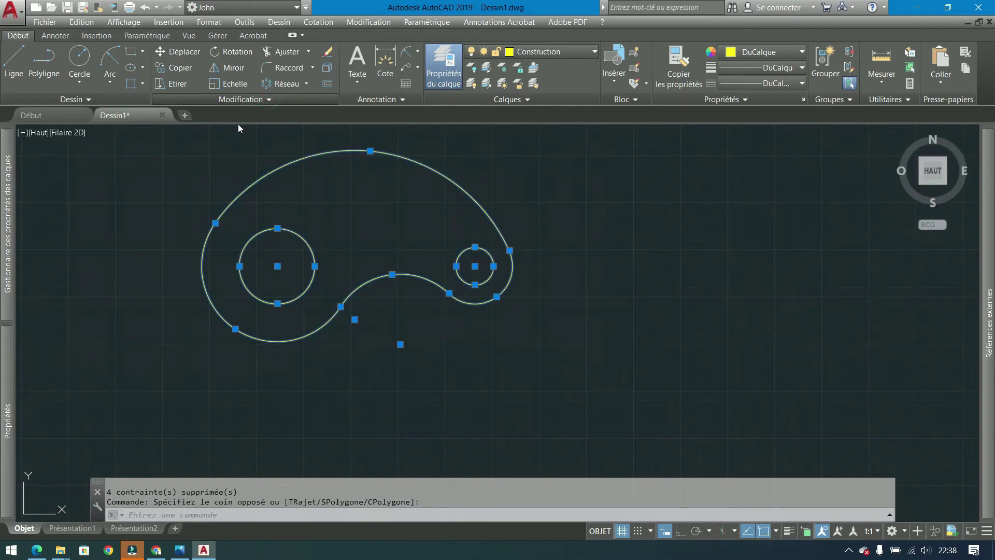
left_click(211, 130)
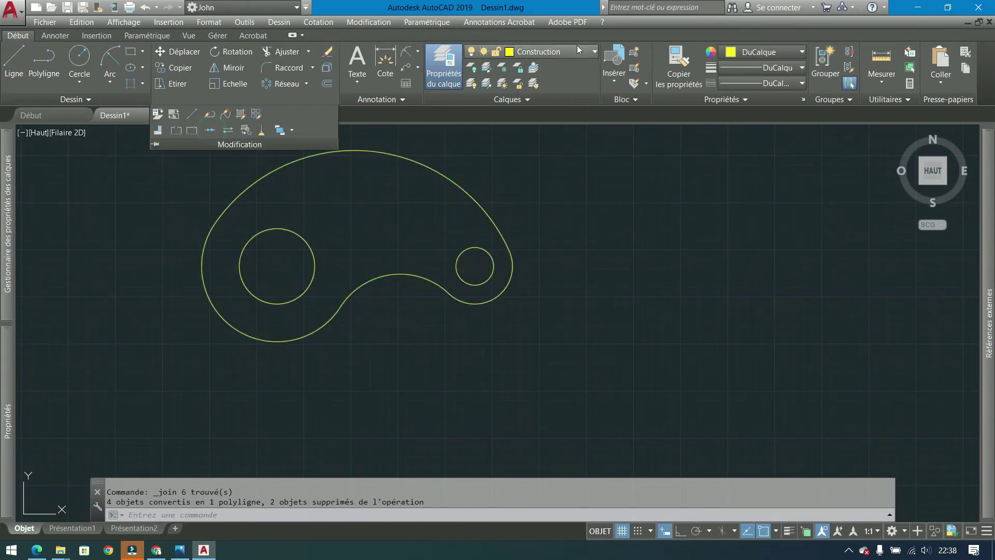
Make Tracé the current layer and move the outline and both inner circles onto the Tracé layer
left_click(565, 51)
left_click(530, 116)
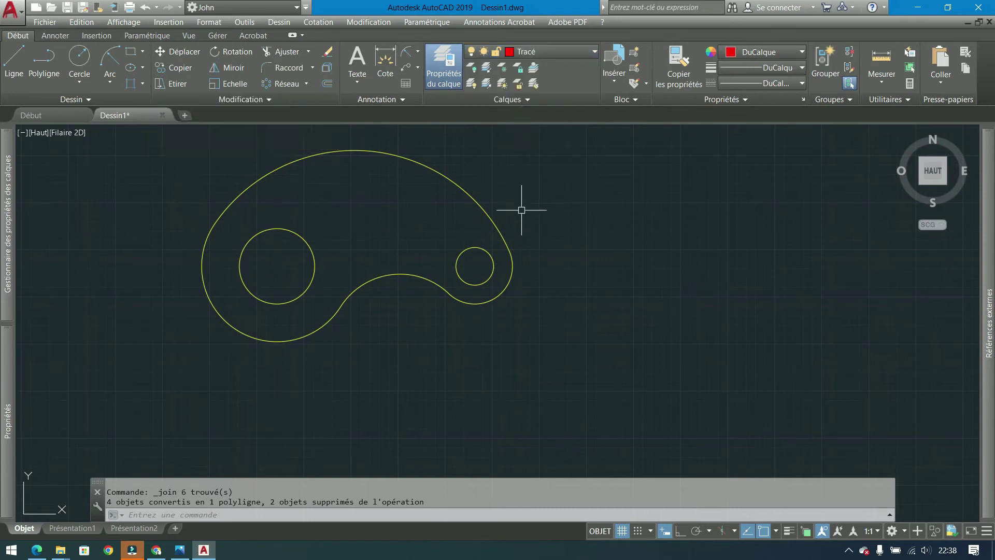
left_click(544, 178)
left_click(150, 355)
left_click(539, 52)
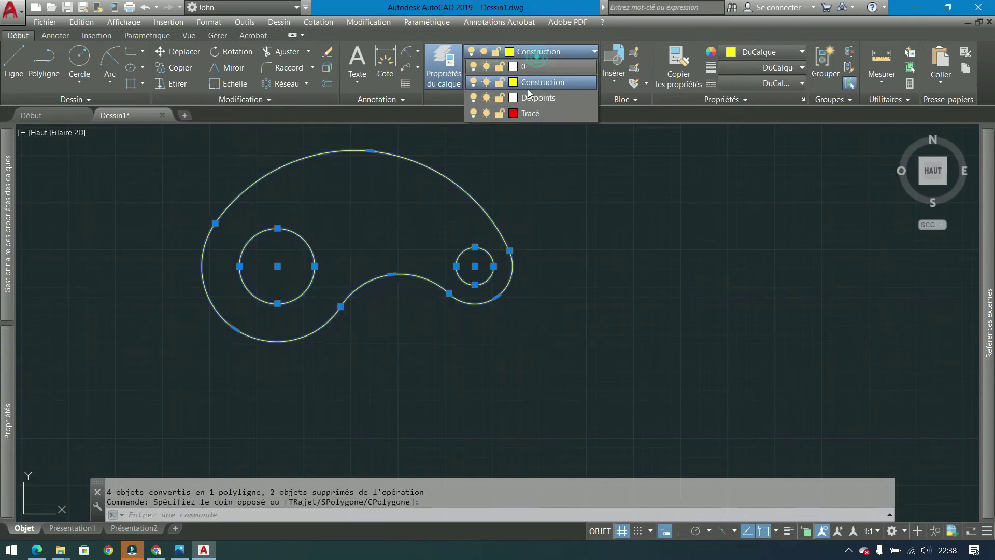
left_click(529, 113)
key("Escape")
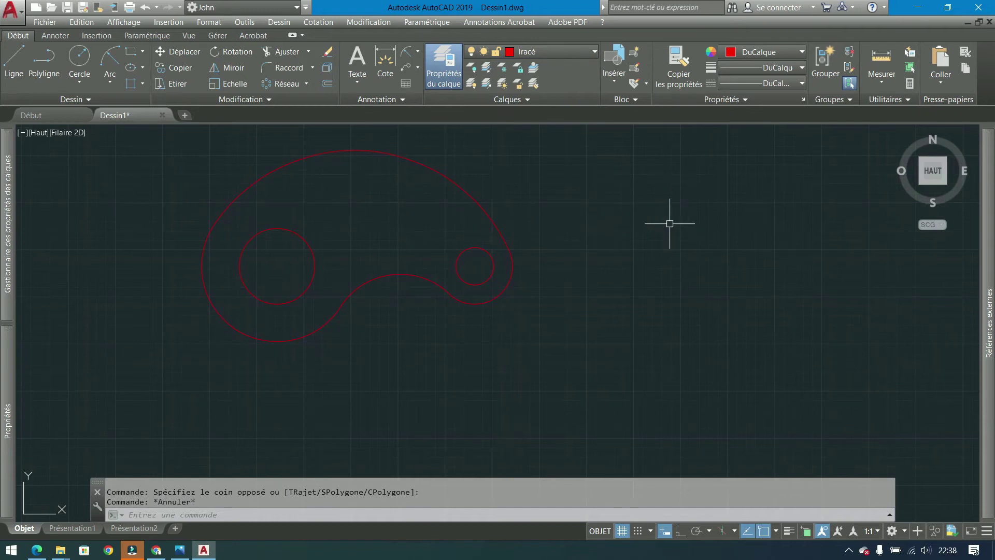
Make Construction the current layer and draw a circle of radius 20 in the empty space to the right of the finished part
middle_click_drag(775, 253, 677, 269)
left_click(584, 52)
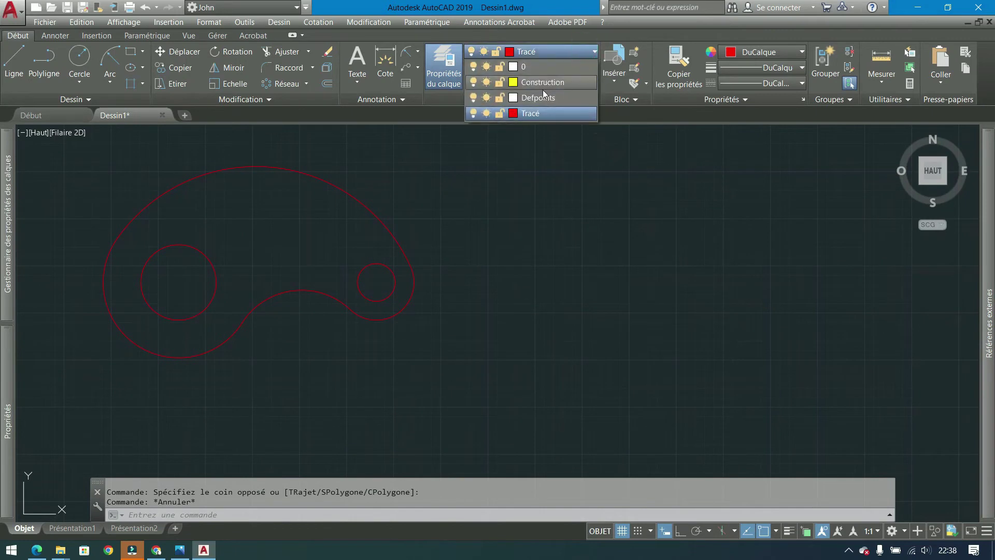
left_click(542, 89)
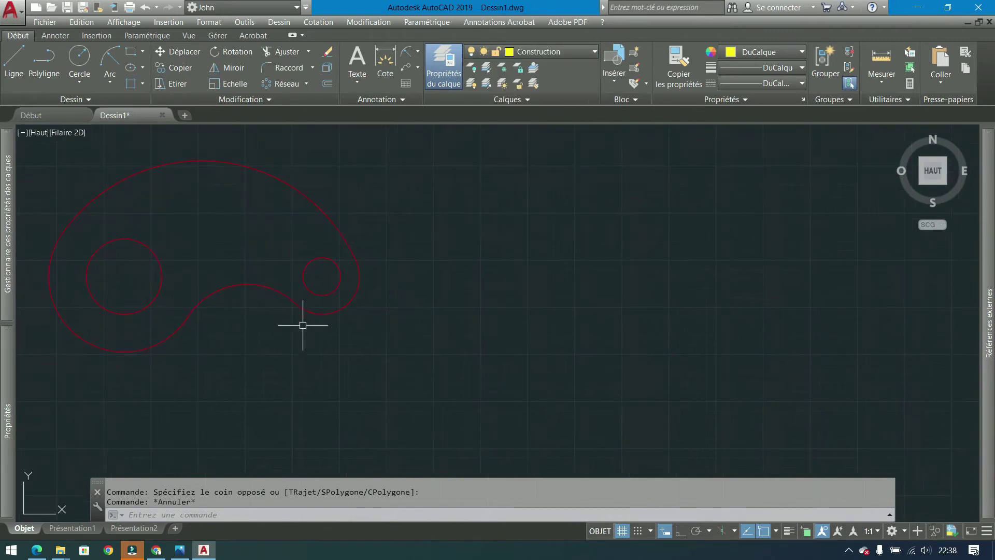
left_click(80, 60)
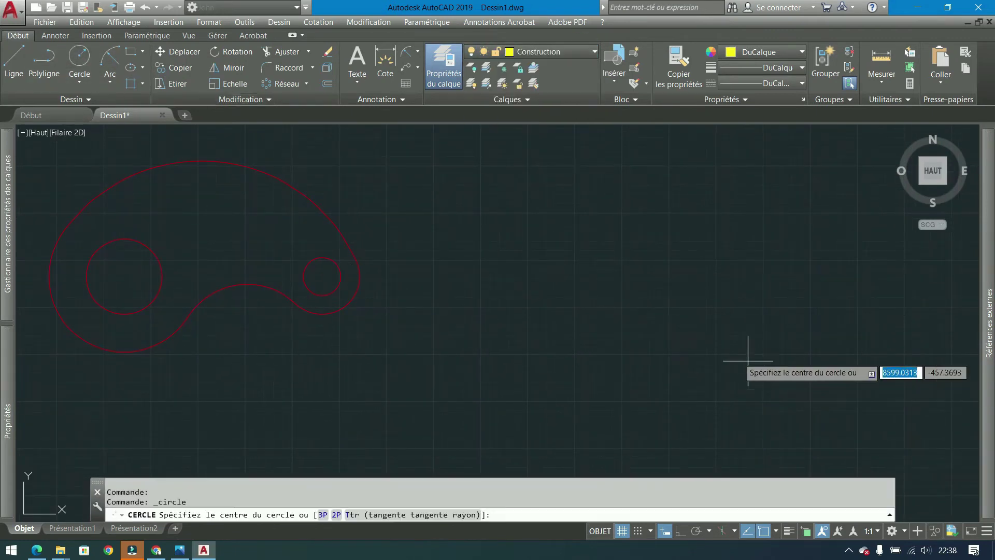
left_click(581, 283)
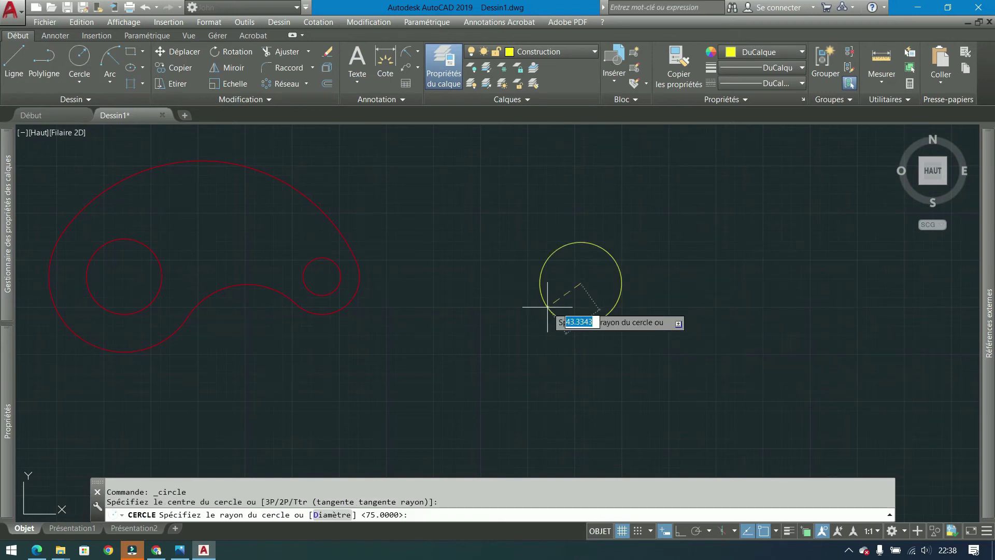
type("20")
key("Return")
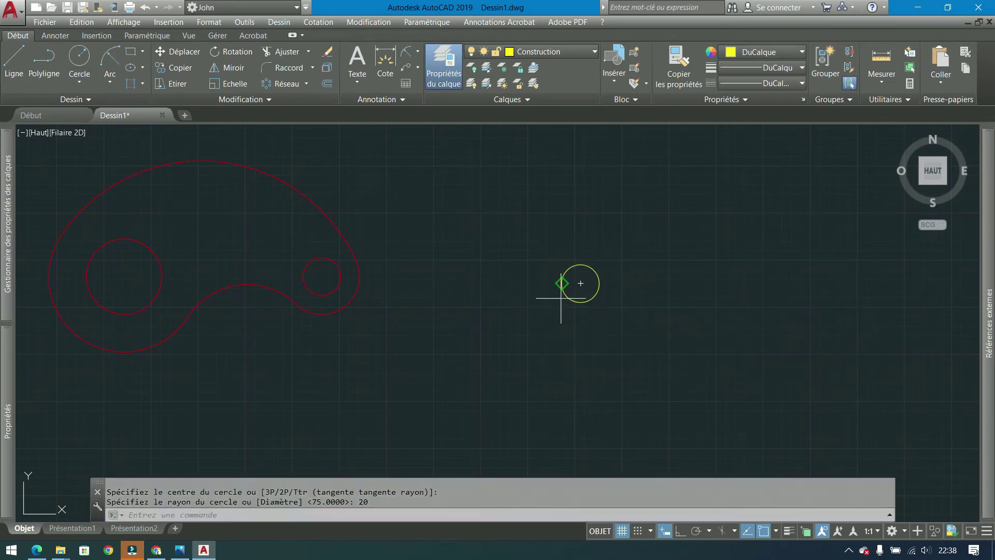
Draw circles of radius 40 and 80 on the centre of the radius 20 circle
key("Return")
left_click(574, 284)
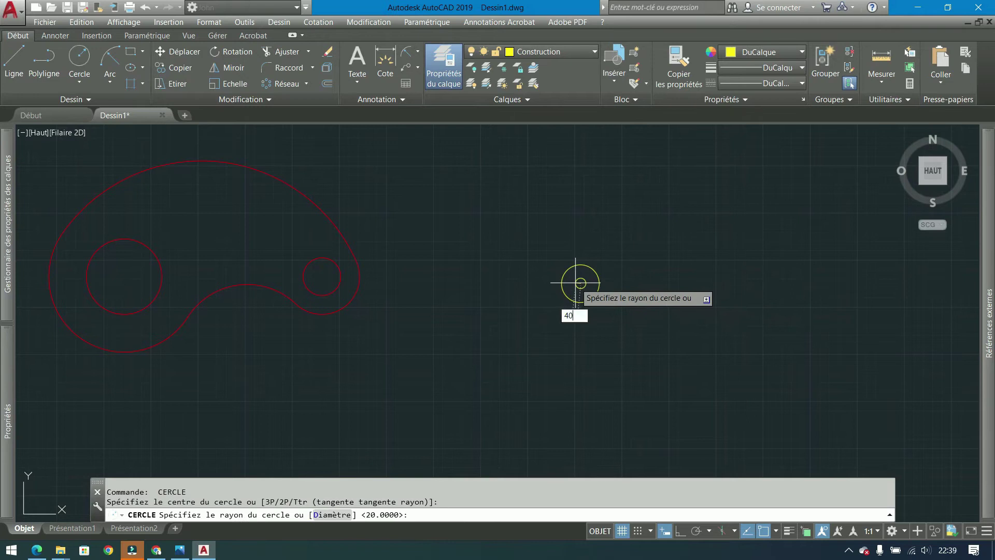
type("40")
key("Return")
key("Return")
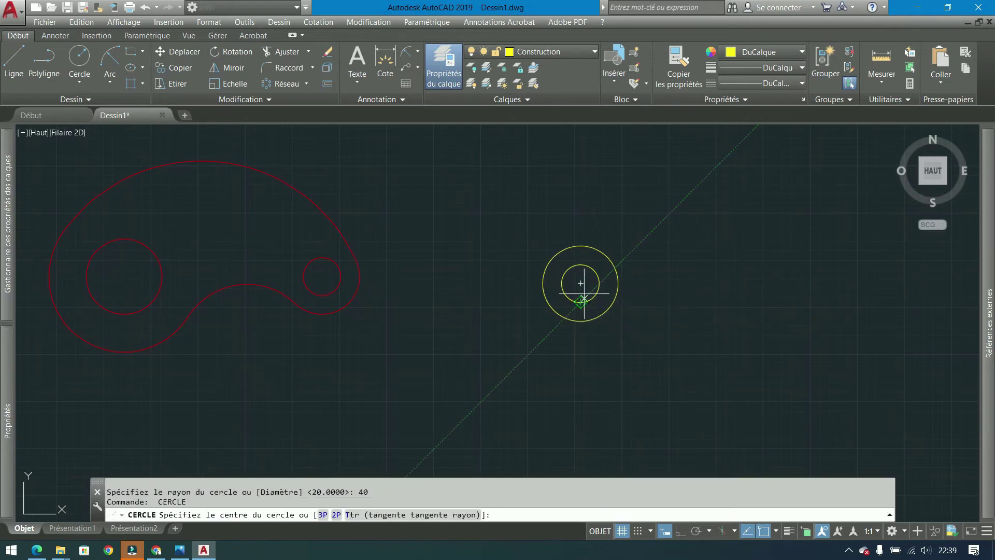
left_click(580, 284)
type("80")
key("Return")
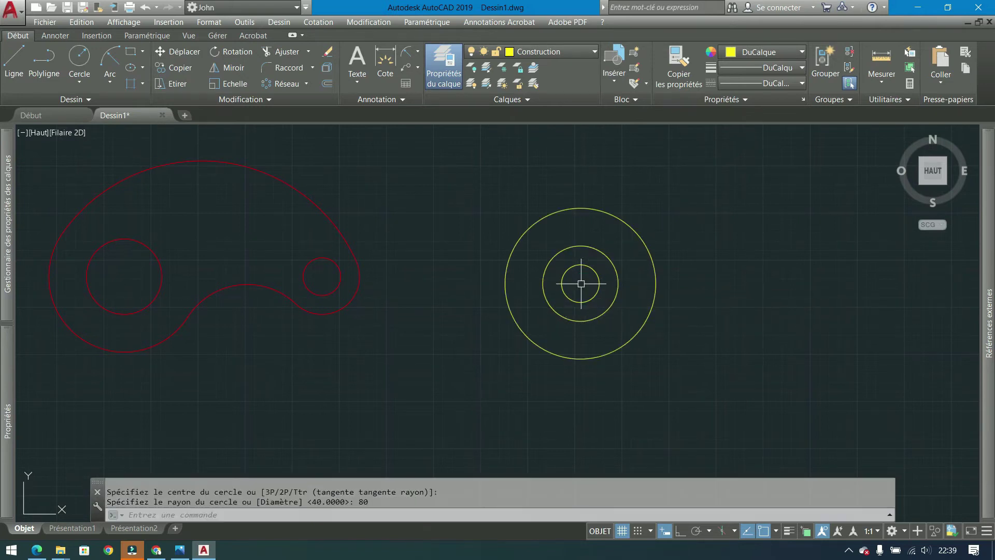
Copy the radius 20 and radius 40 circles 210 units horizontally to the right with ortho mode on
left_click_drag(617, 256, 576, 290)
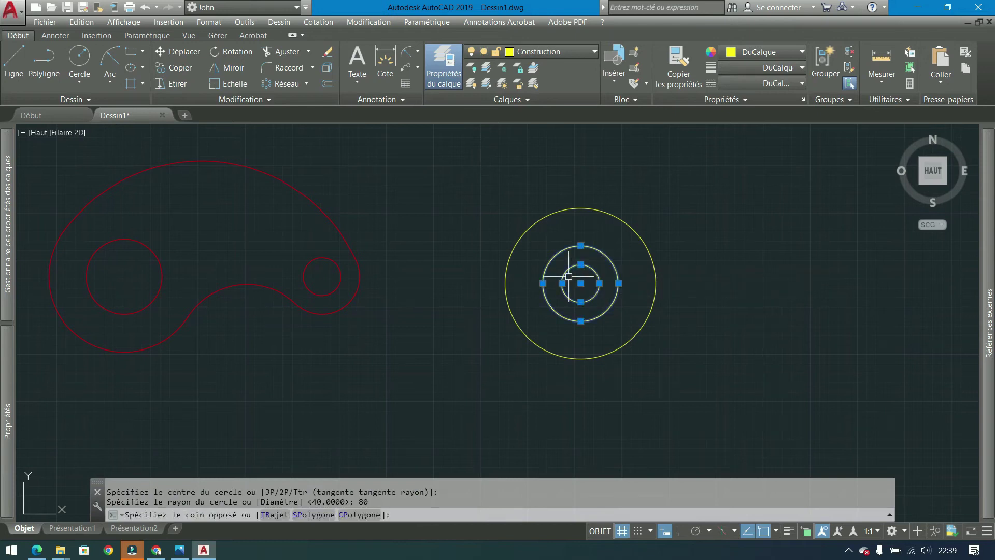
left_click(174, 70)
left_click(463, 167)
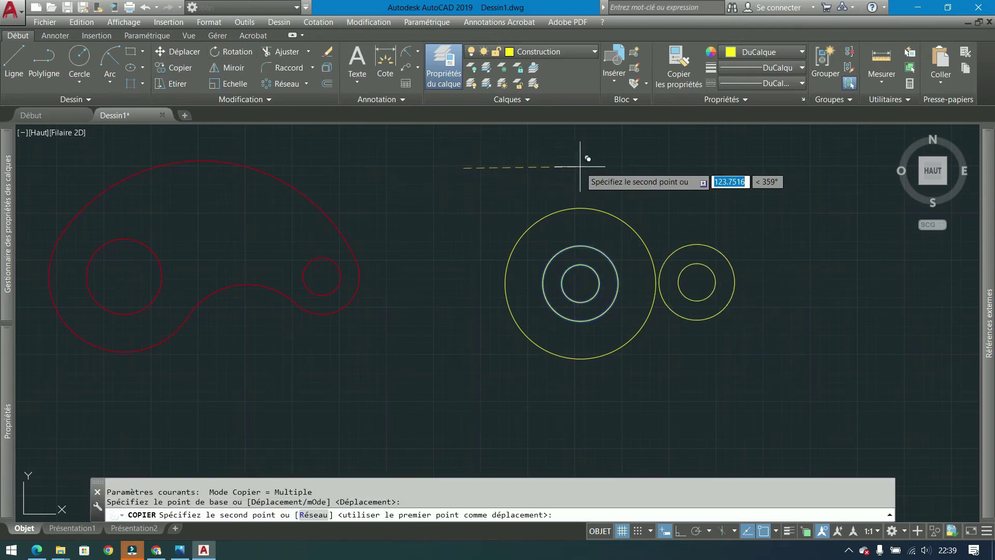
type("210")
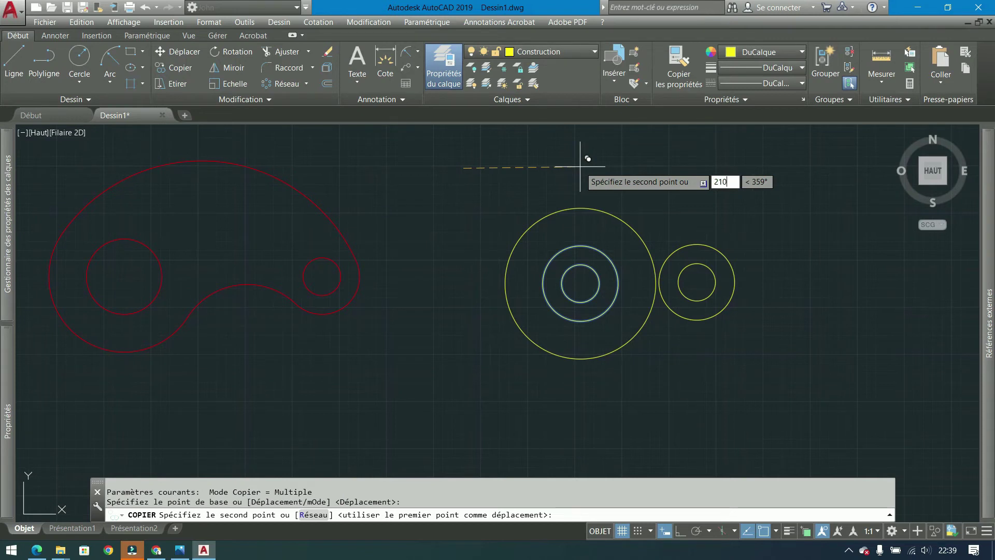
key("Return")
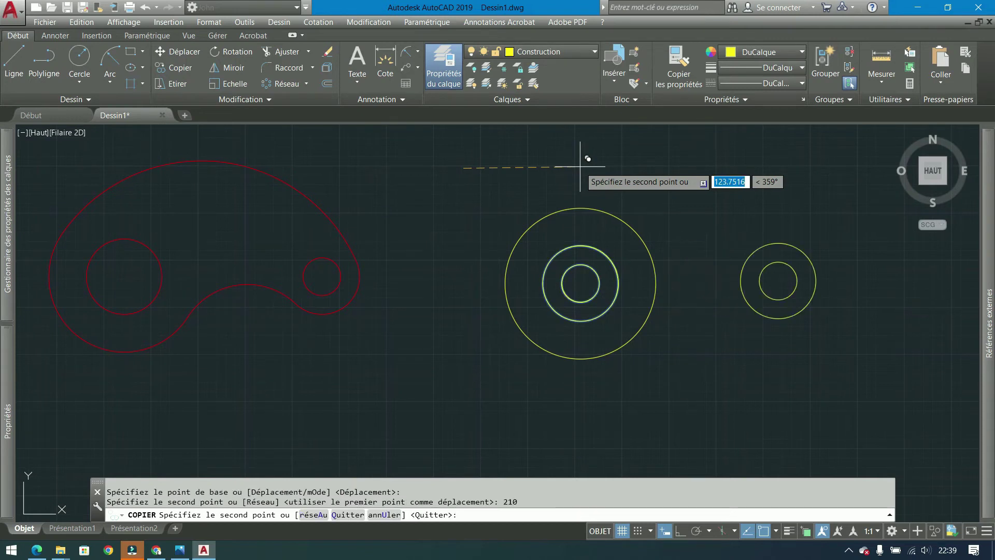
key("ctrl+z")
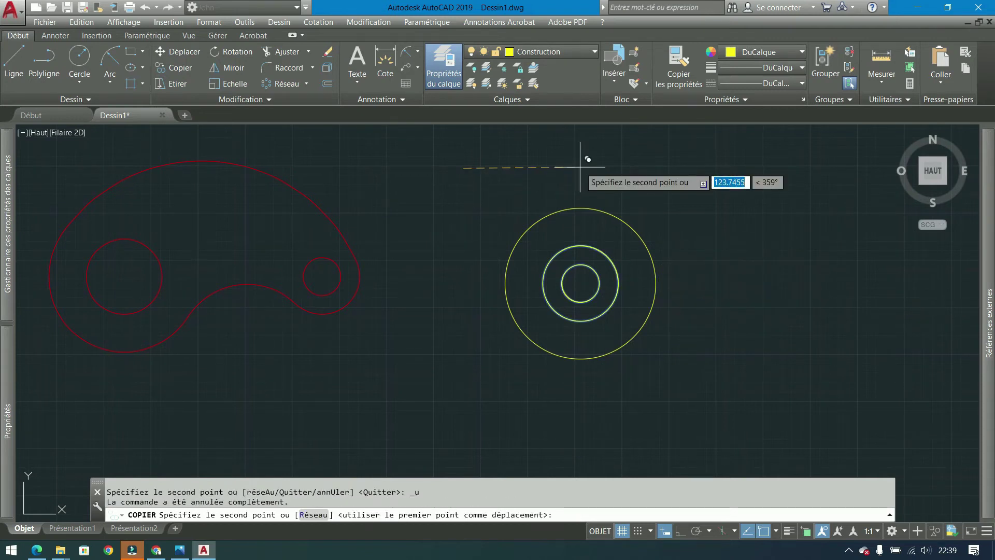
key("F8")
type("210")
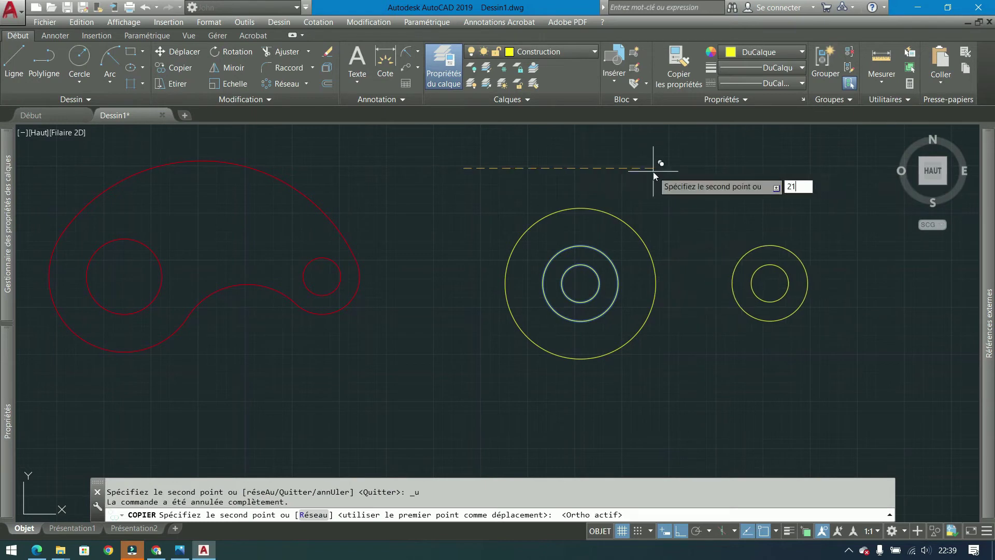
key("Return")
key("Return")
Delete the original radius 20 circle at the centre of the radius 80 circle
middle_click_drag(649, 252, 555, 249)
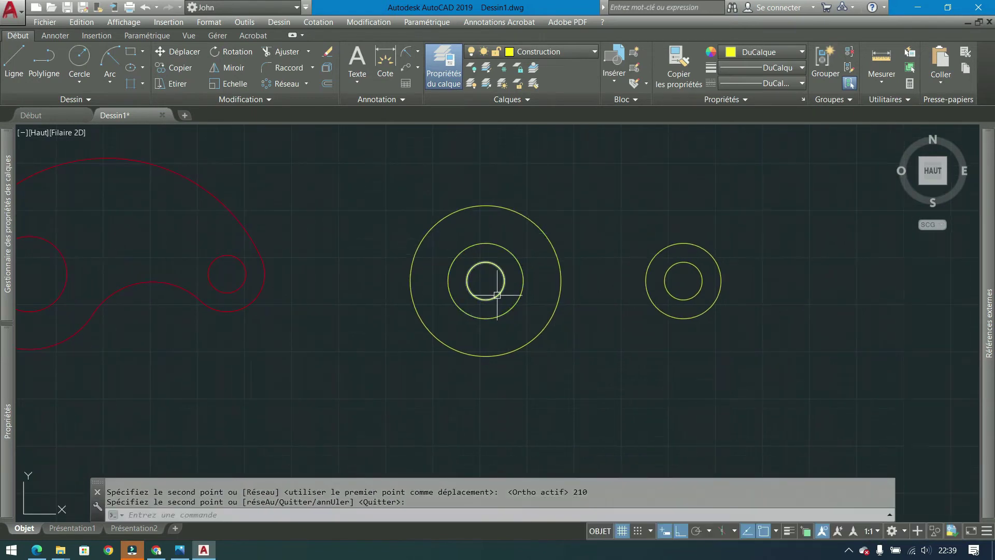
left_click(503, 293)
key("Delete")
middle_click_drag(515, 285, 390, 304)
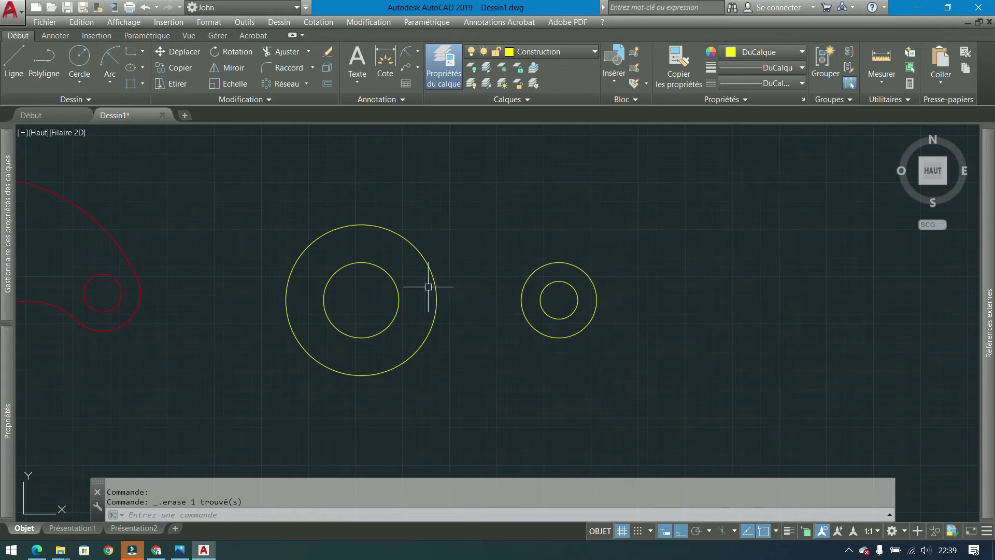
left_click(86, 87)
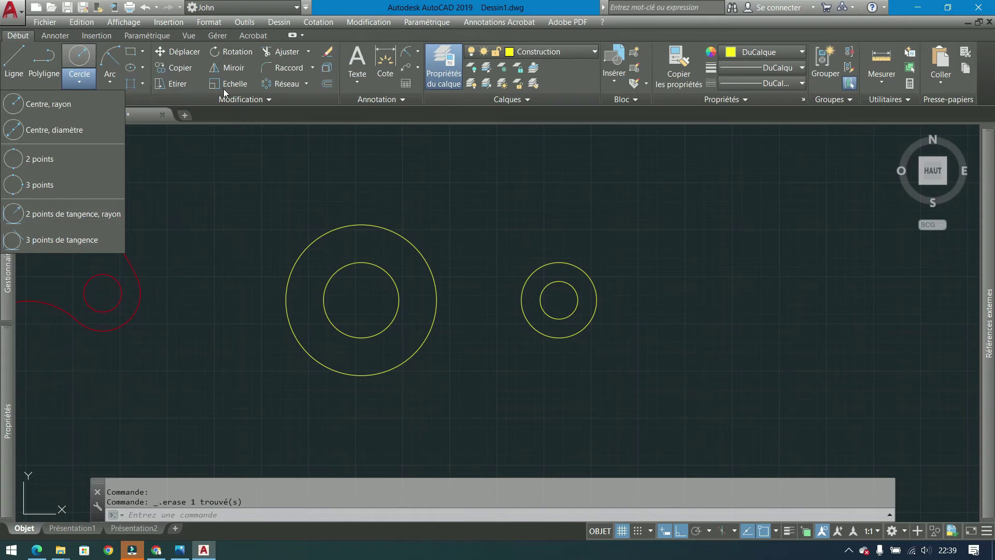
middle_click_drag(273, 234, 509, 250)
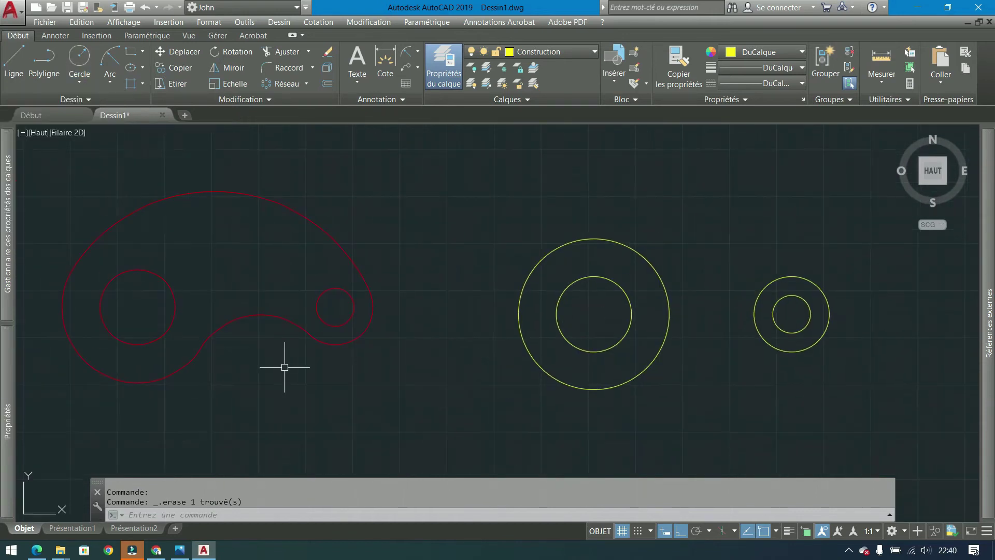
left_click(110, 81)
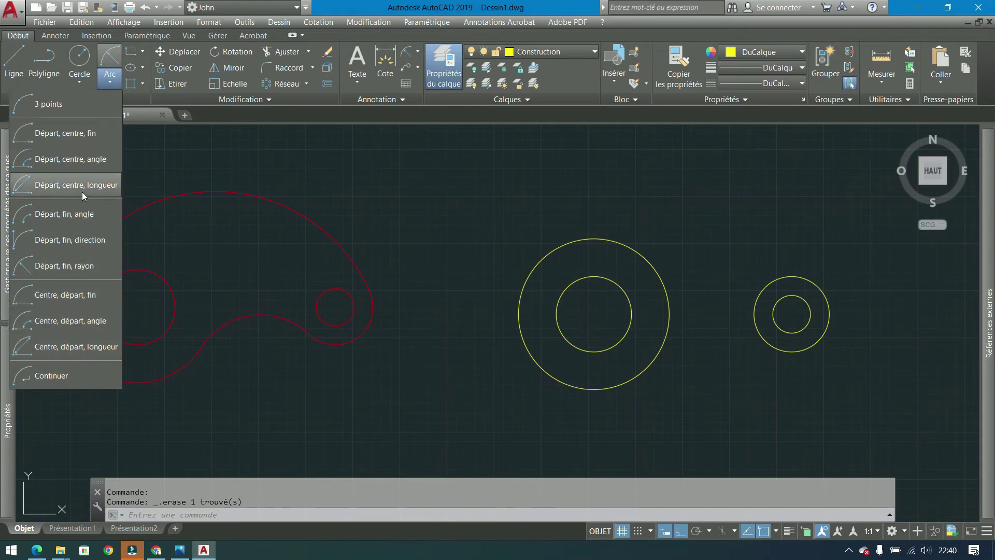
left_click(79, 74)
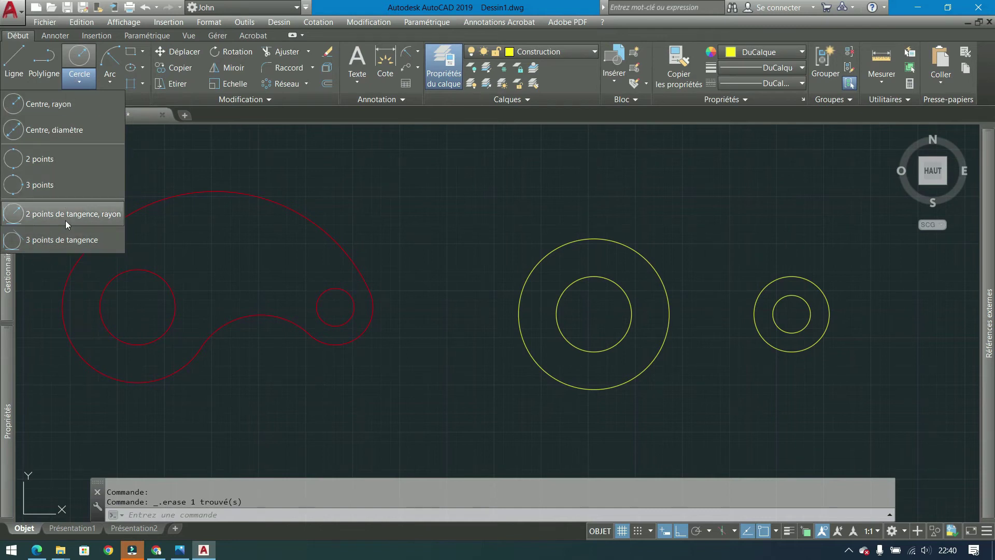
mouse_move(569, 200)
middle_mouse_down()
mouse_move(255, 151)
mouse_move(221, 137)
middle_mouse_up()
left_click(80, 81)
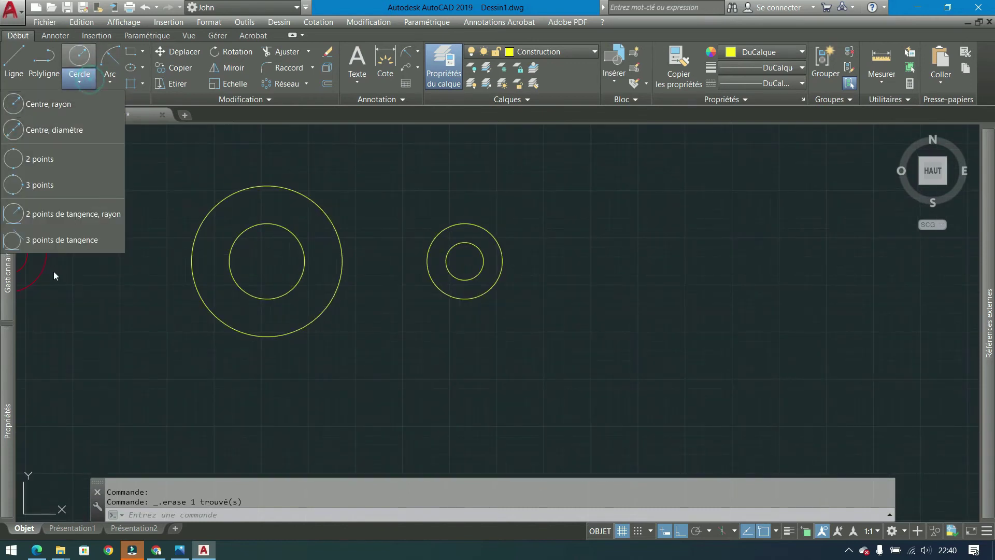
left_click(71, 217)
middle_click_drag(233, 267, 256, 345)
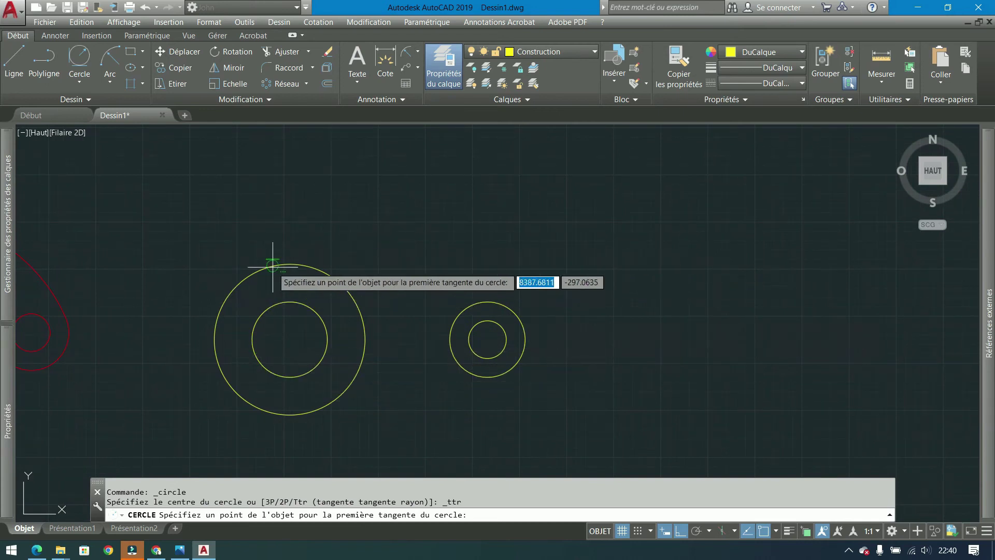
key("Escape")
Delete the inner circles of both groups, leaving only the radius 80 circle and the copied radius 40 circle
left_click(289, 294)
left_click(268, 336)
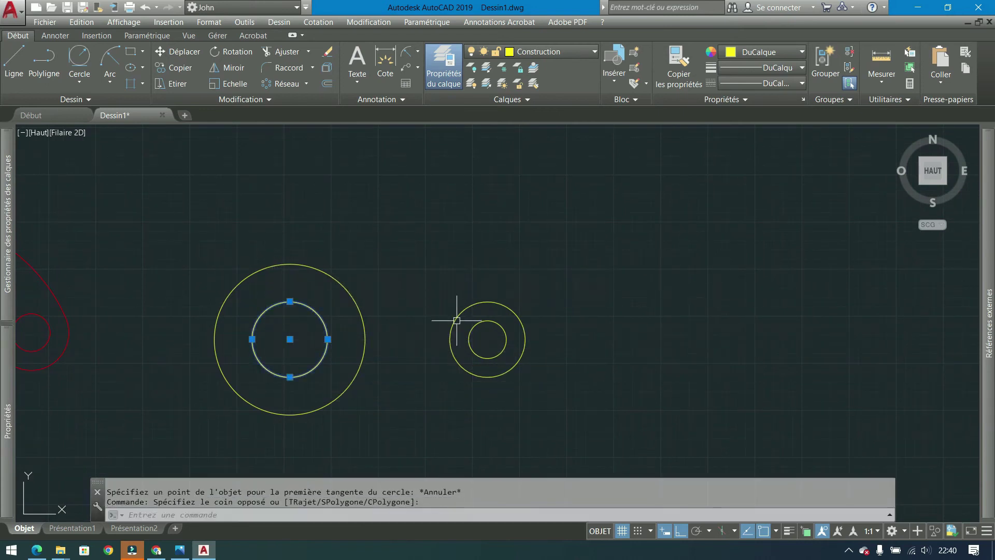
left_click(481, 322)
key("Delete")
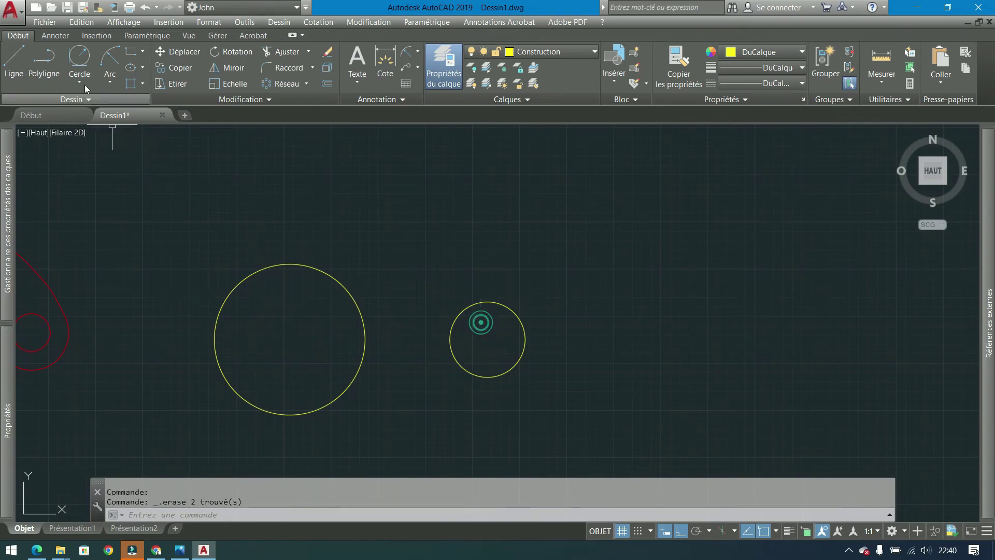
Draw a radius 180 circle enclosing both circles, tangent to the large one's upper left and the small one's upper right
left_click(82, 59)
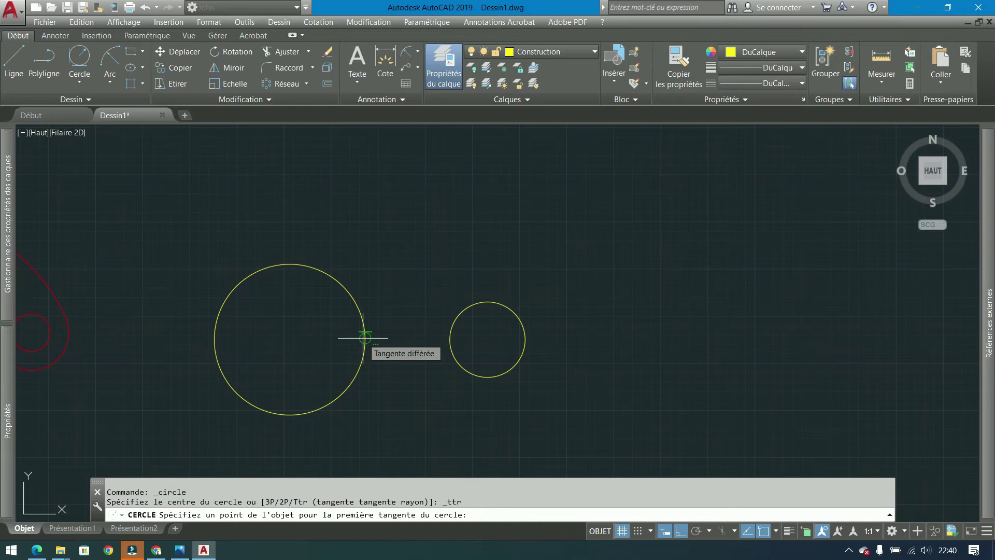
left_click(225, 298)
left_click(518, 313)
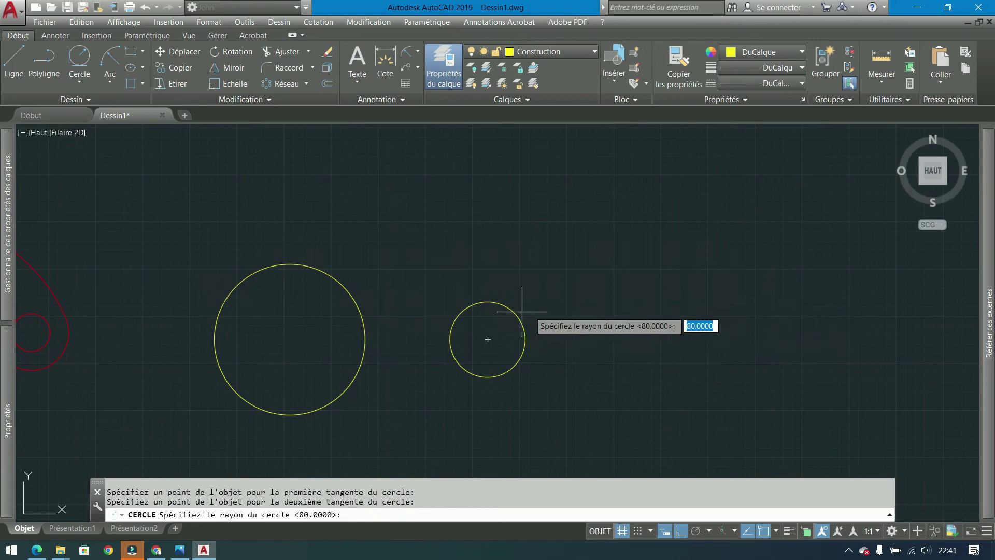
key("Return")
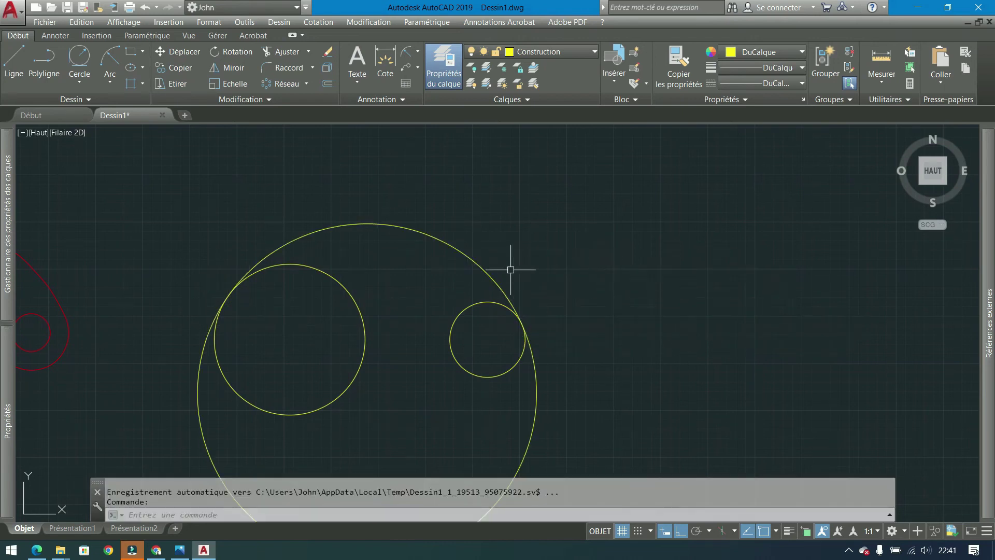
Draw a radius 180 circle above the two circles, externally tangent to their facing upper sides
left_click(81, 55)
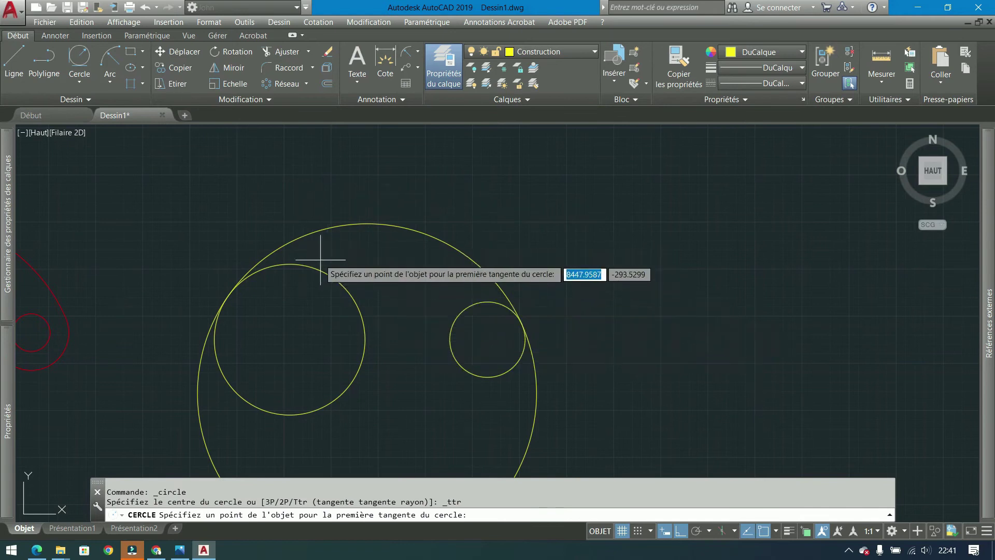
left_click(328, 271)
left_click(461, 308)
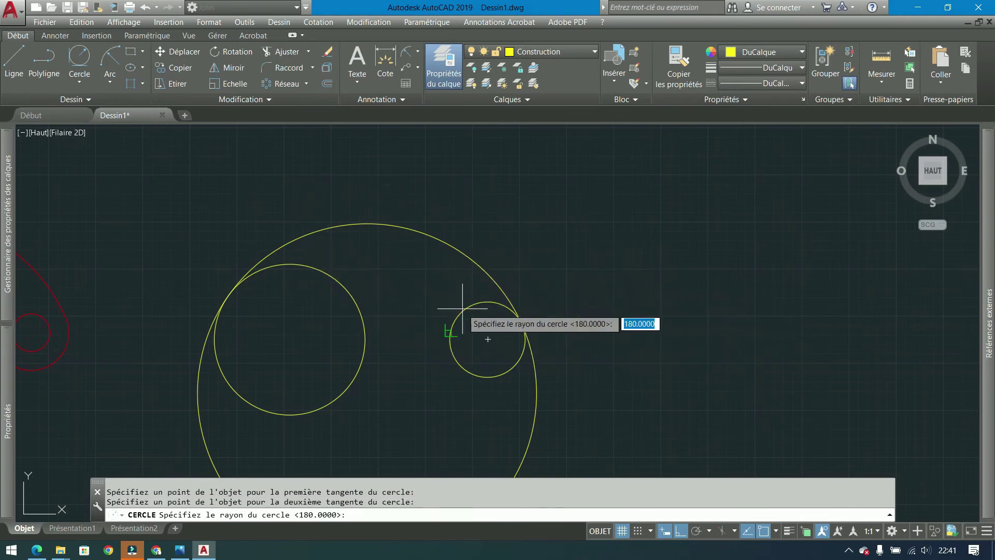
type("180")
key("Return")
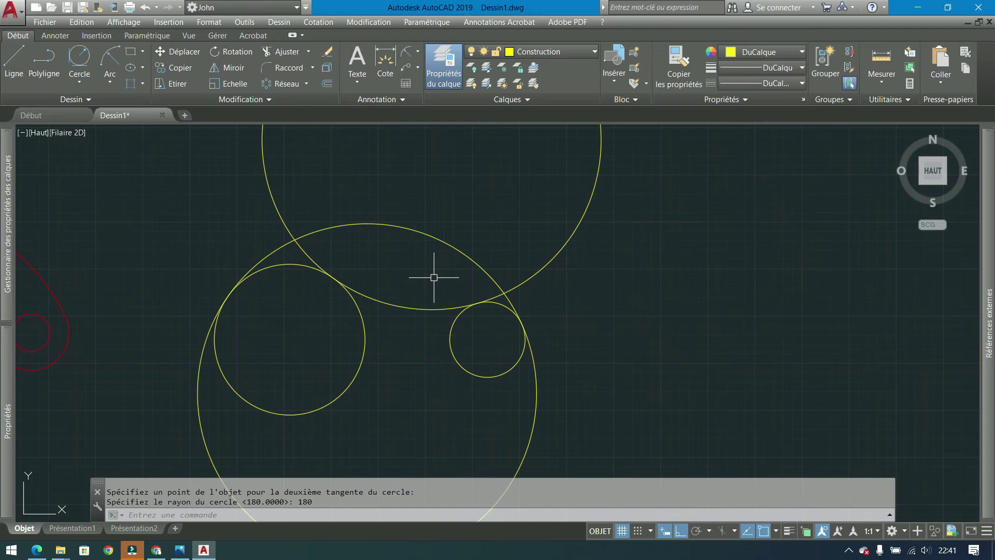
Draw a radius 180 circle below the two circles, externally tangent to their facing lower sides
left_click(79, 61)
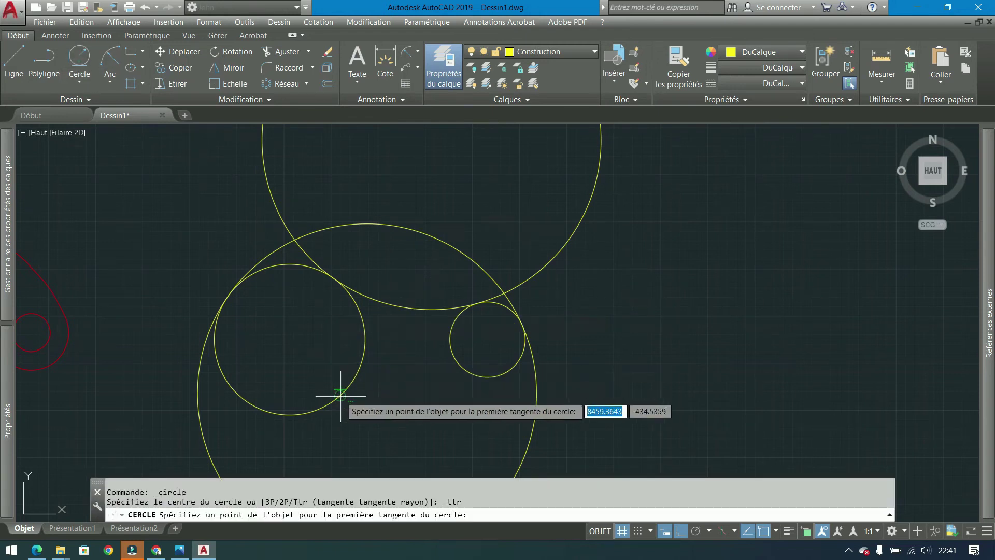
left_click(337, 396)
left_click(461, 365)
type("180")
key("Return")
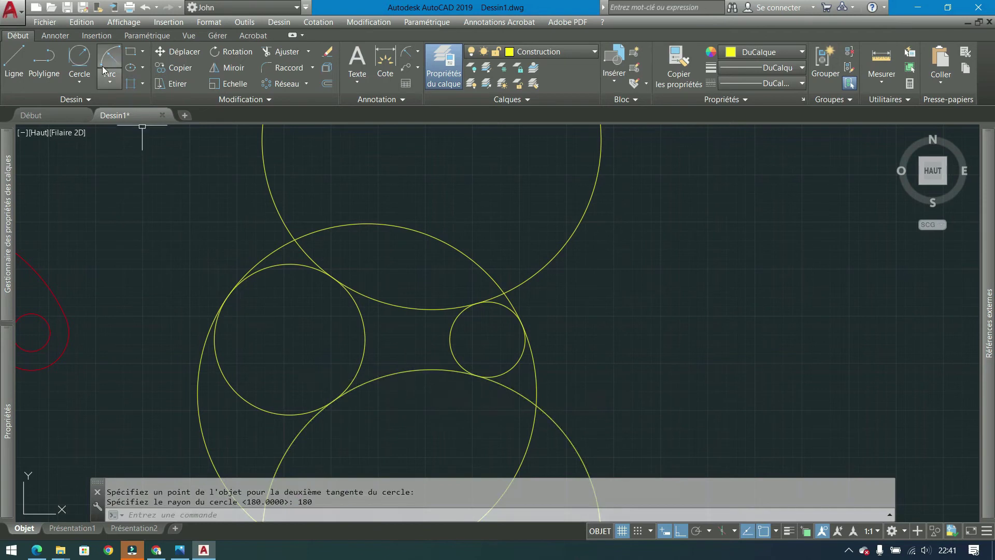
Draw a second enclosing radius 180 circle, tangent to the large circle's lower left and the small circle's lower right
left_click(78, 61)
left_click(226, 382)
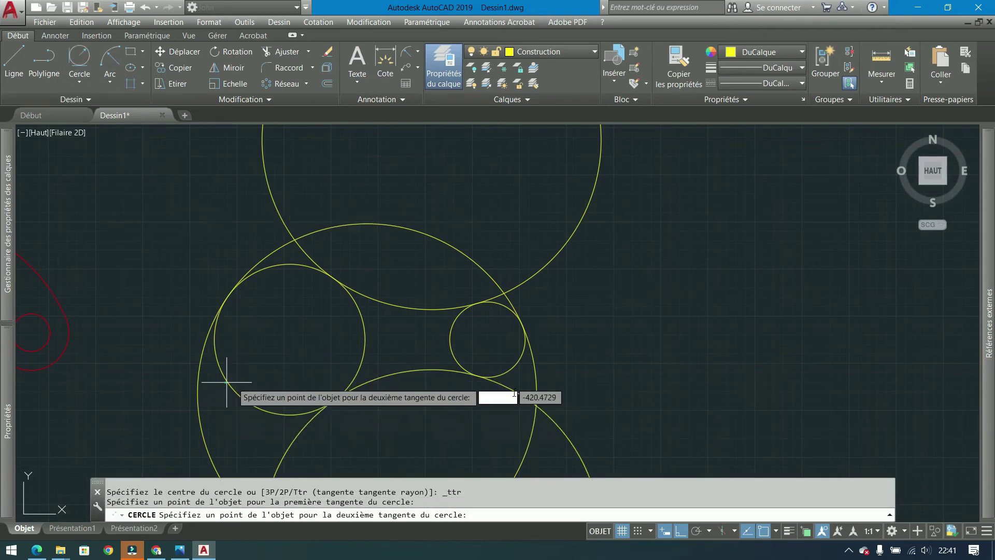
left_click(519, 366)
type("180")
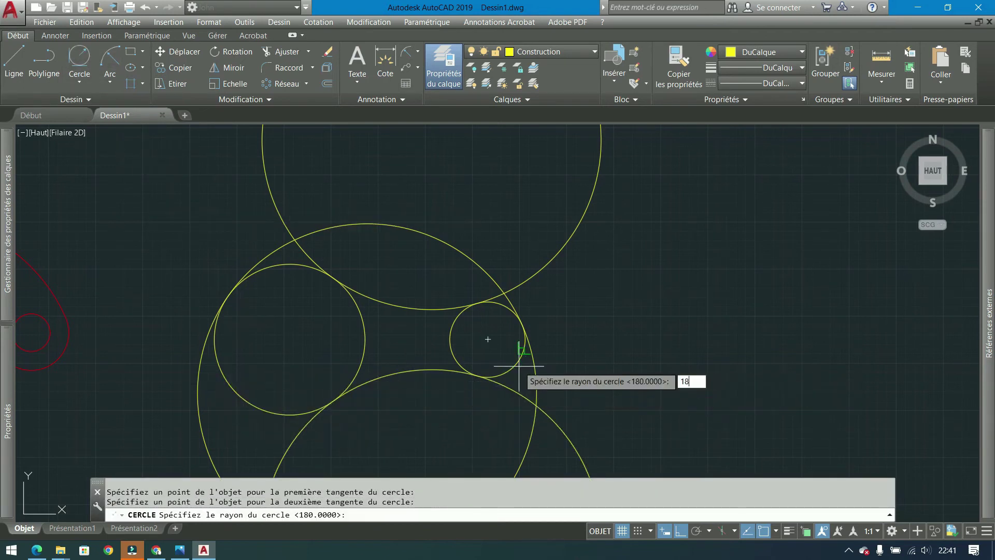
key("Return")
scroll(519, 366, "down", 3)
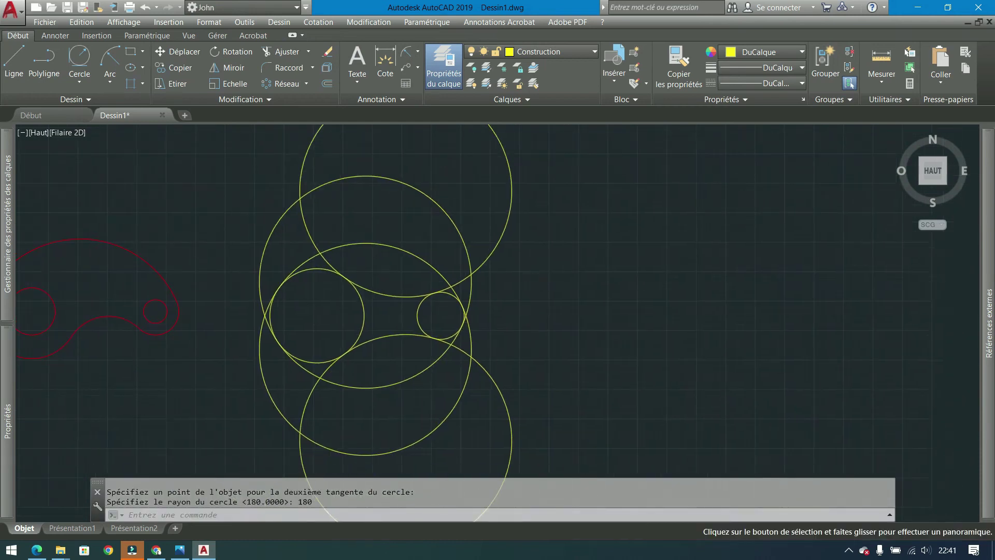
scroll(544, 266, "down", 1)
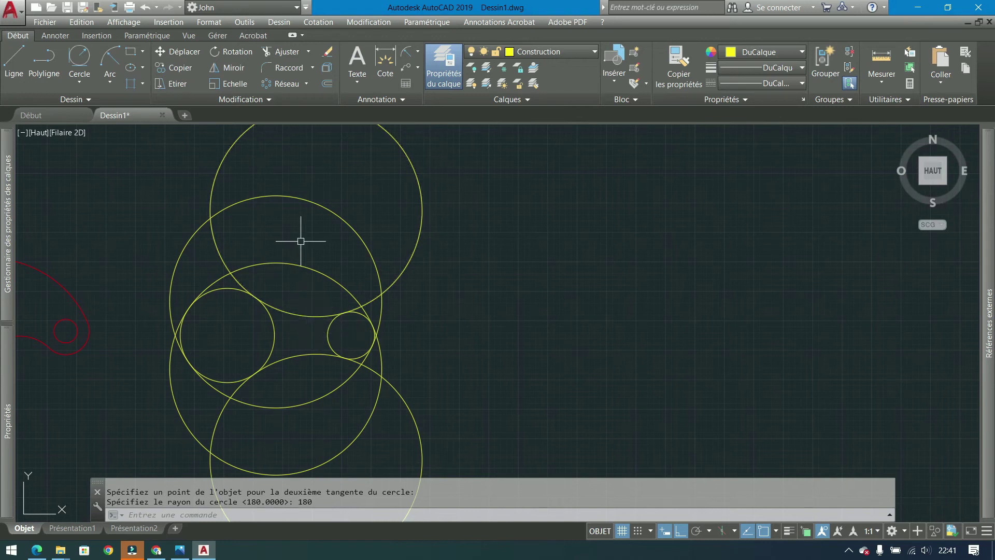
left_click(338, 170)
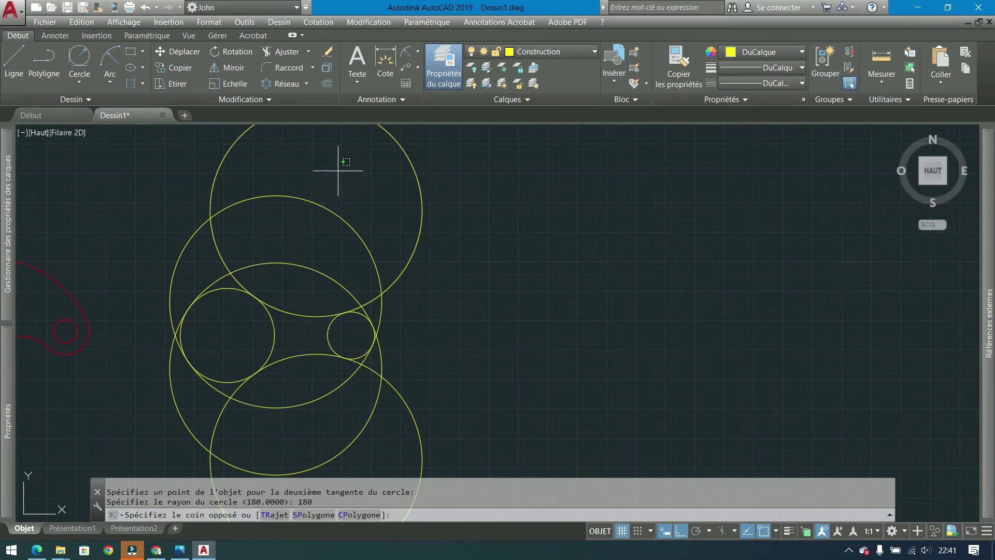
left_click(286, 306)
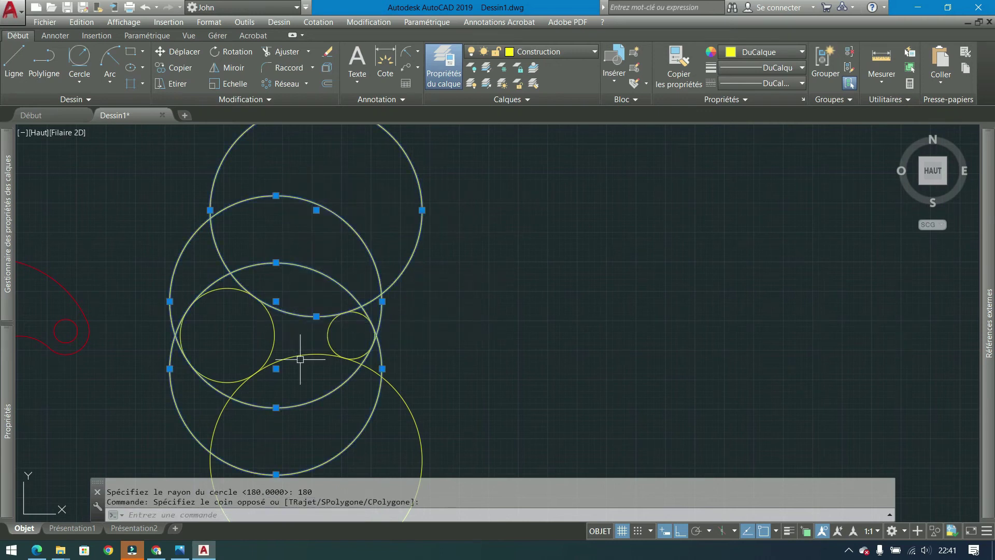
key("Escape")
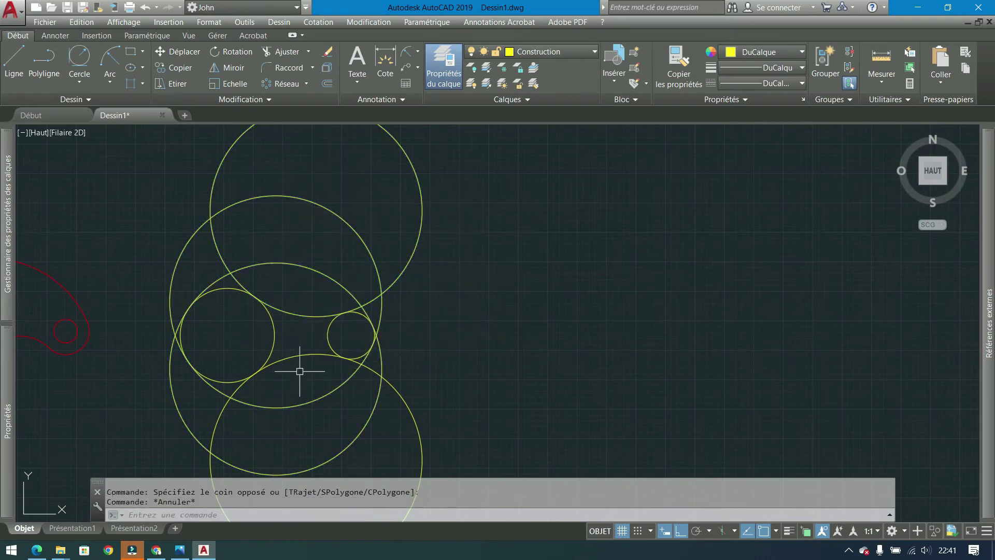
scroll(403, 348, "down", 4)
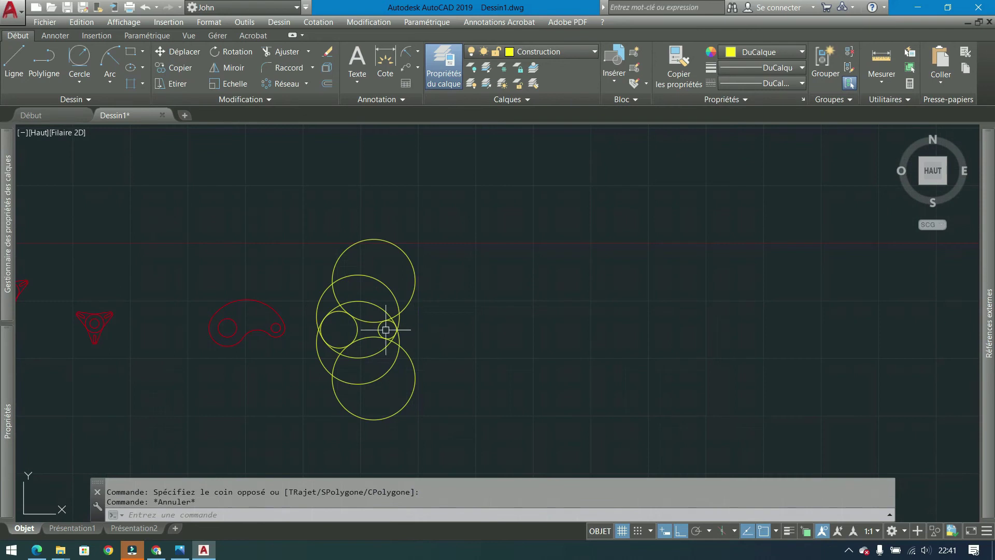
scroll(380, 329, "up", 4)
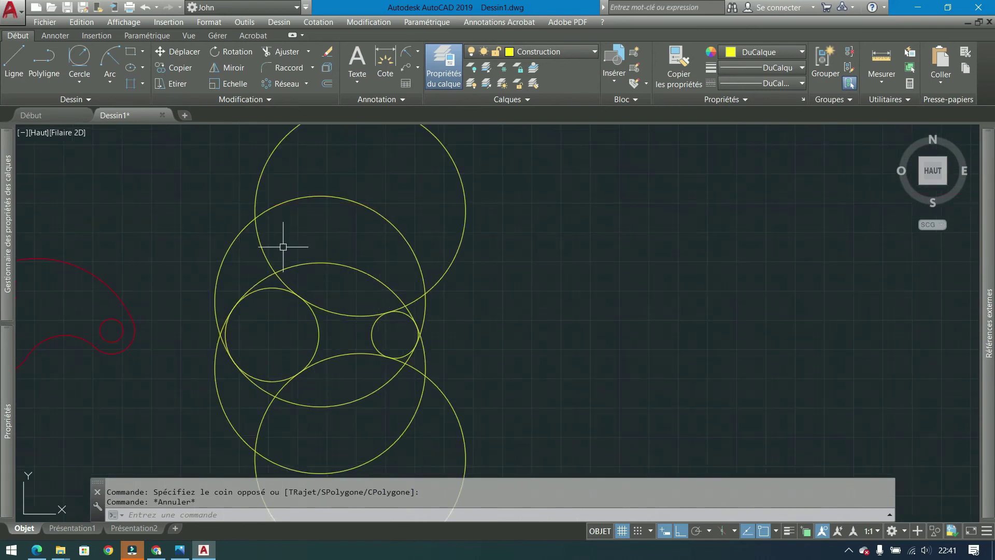
left_click(234, 383)
left_click(136, 399)
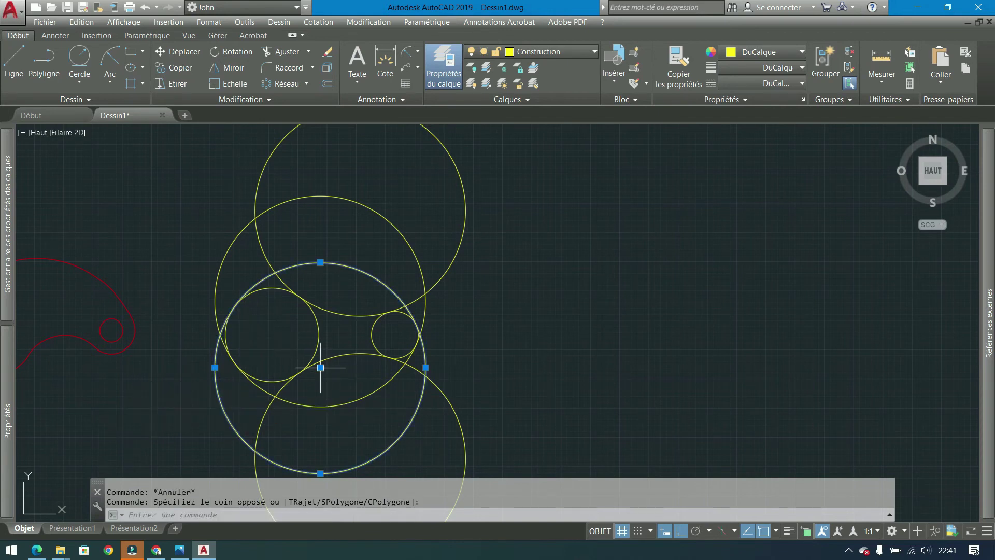
key("Escape")
Erase the upper and lower external radius 180 circles and the enclosing one tangent to the two circles' lower sides
left_click(360, 149)
left_click(222, 204)
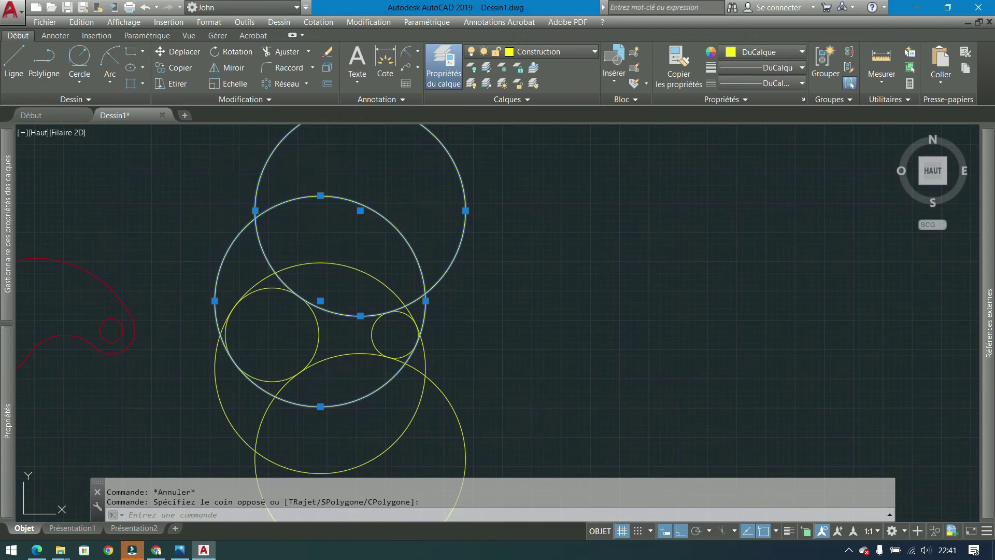
left_click(648, 358)
left_click(433, 430)
key("Delete")
Shift the remaining enclosing radius 180 circle straight upward by its centre, and erase it
left_click(425, 389)
left_click(320, 368)
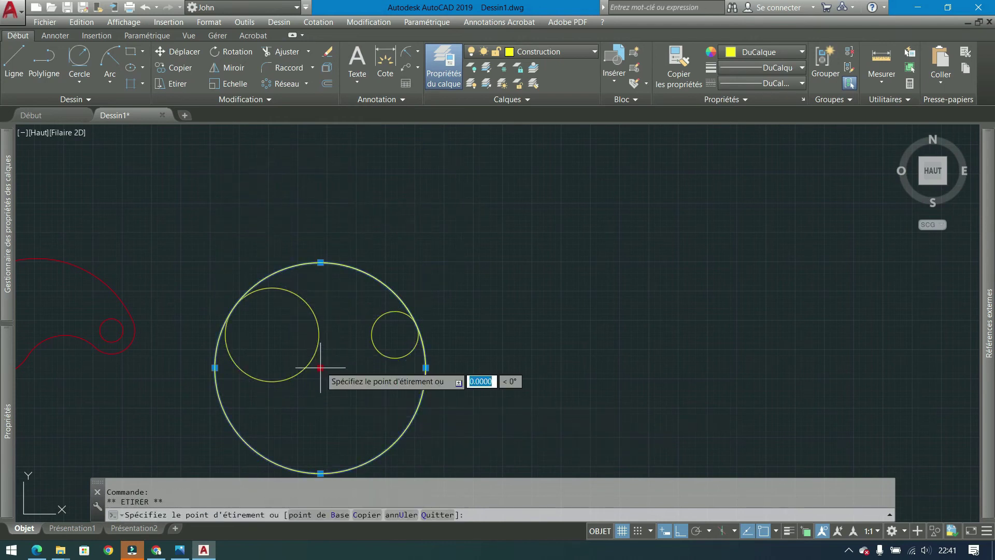
left_click(320, 338)
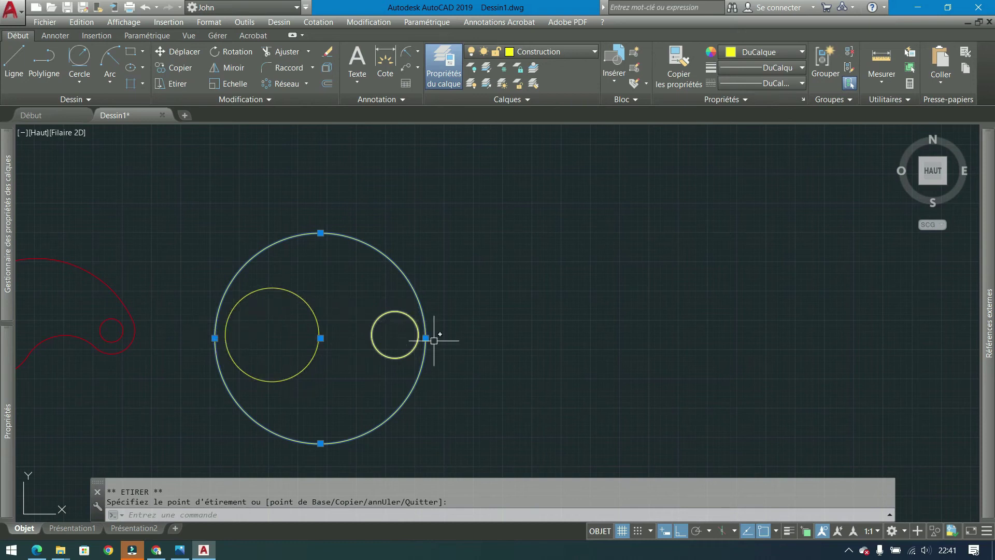
key("Delete")
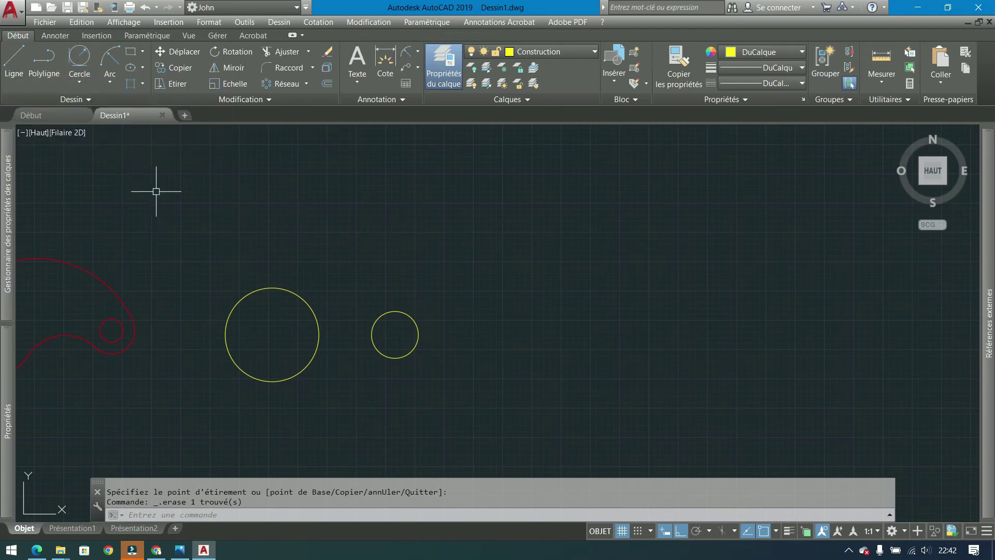
Draw a radius 75 circle below the two circles, externally tangent to their facing lower sides
left_click(79, 56)
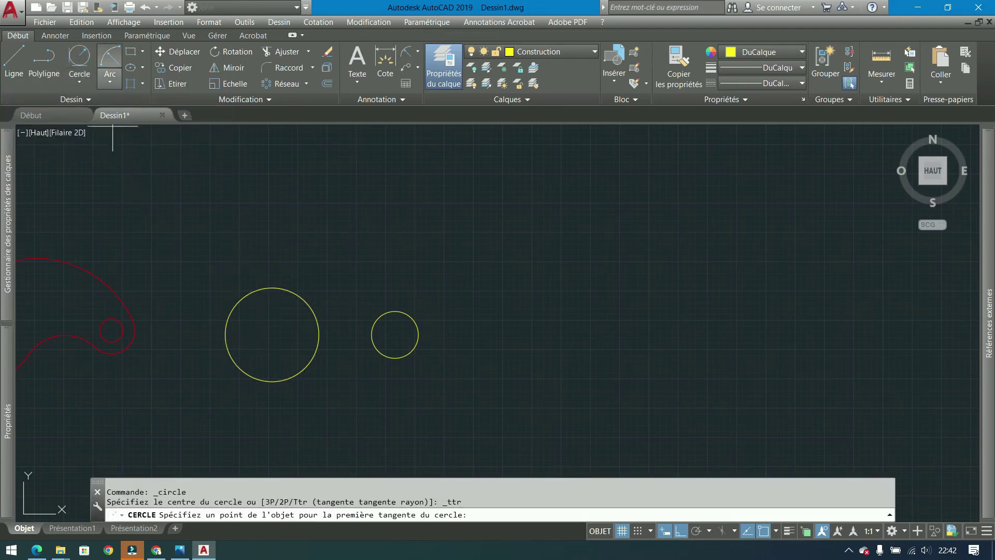
left_click(312, 357)
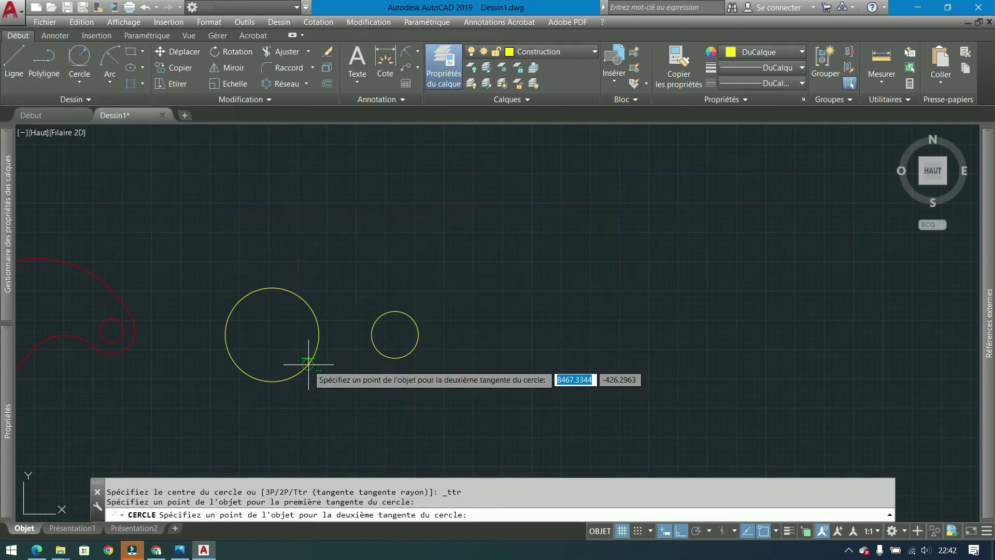
left_click(381, 355)
key("Return")
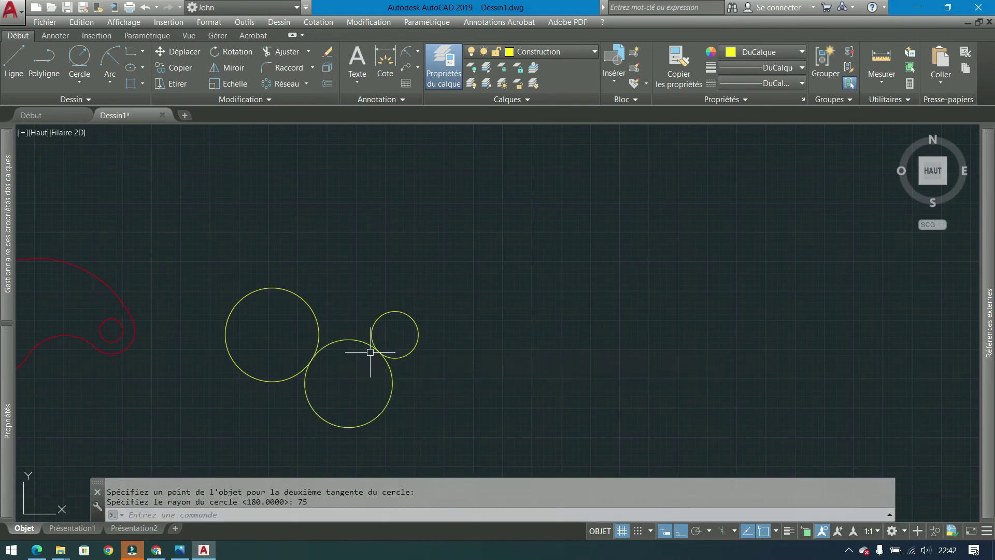
Draw a radius 75 circle above the two circles, externally tangent to their facing upper sides
left_click(80, 55)
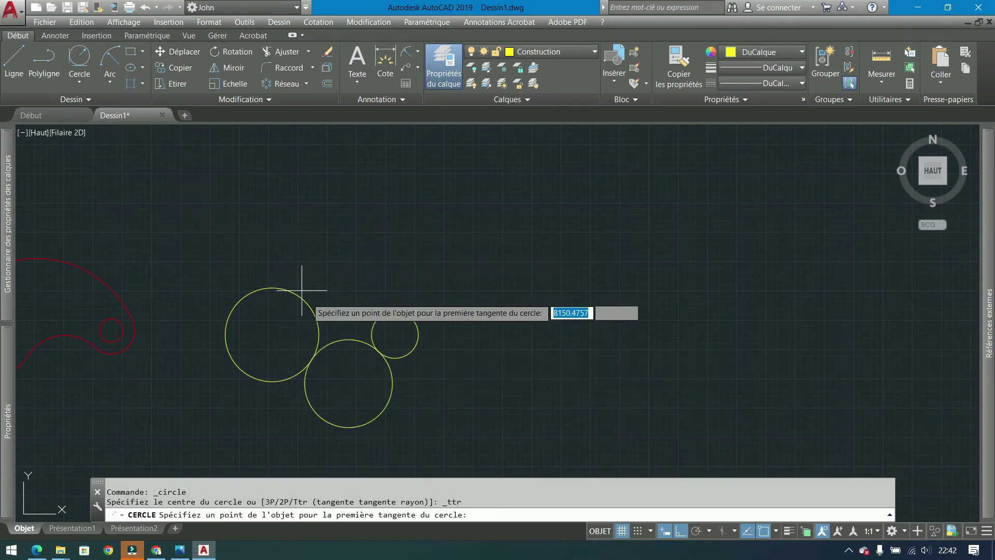
left_click(318, 322)
left_click(372, 318)
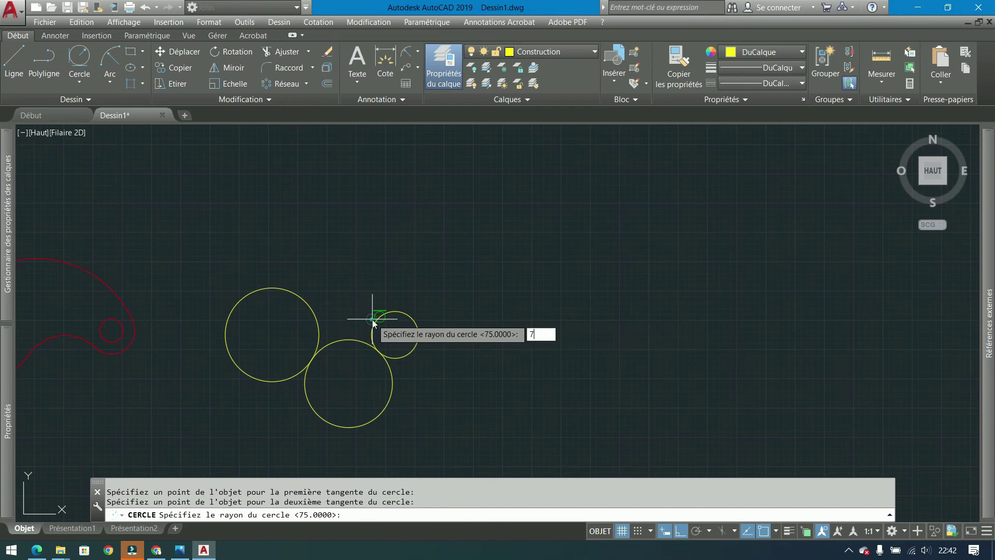
key("Return")
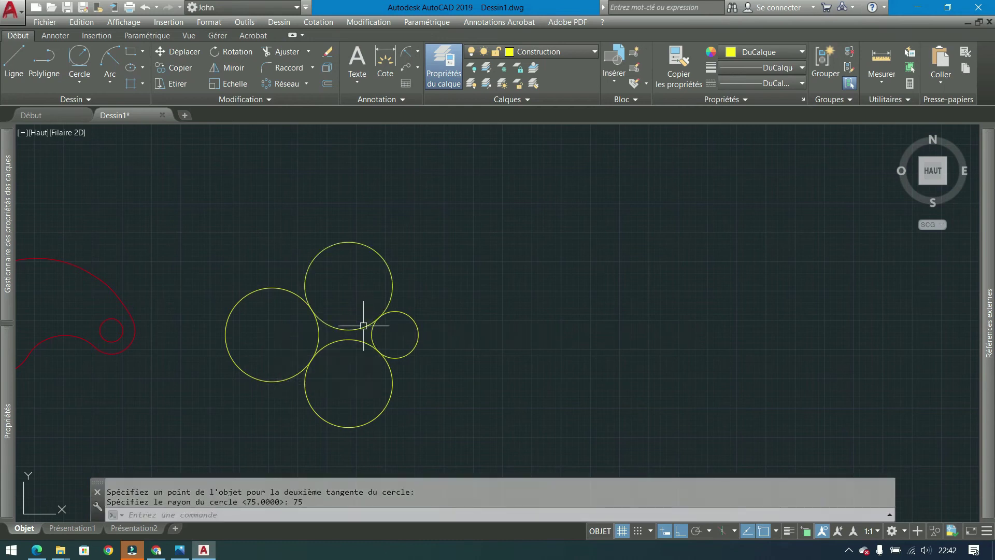
Erase both radius 75 tangent circles above and below the two base circles
left_click(331, 241)
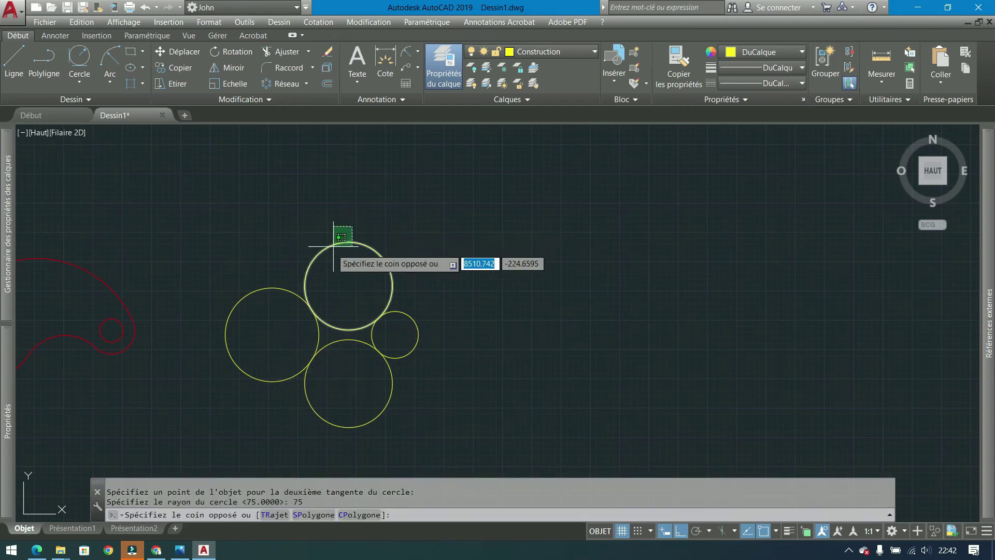
left_click(327, 253)
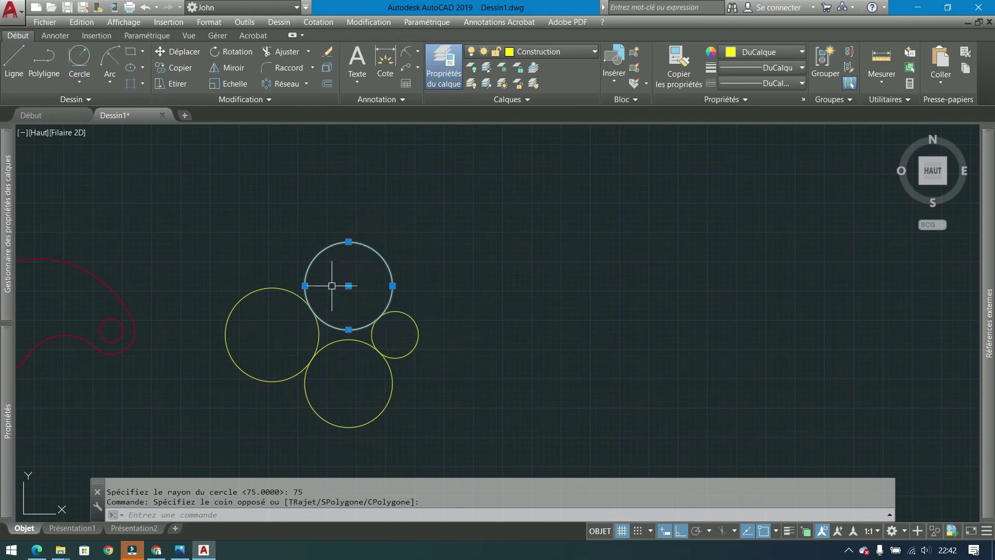
left_click(355, 365)
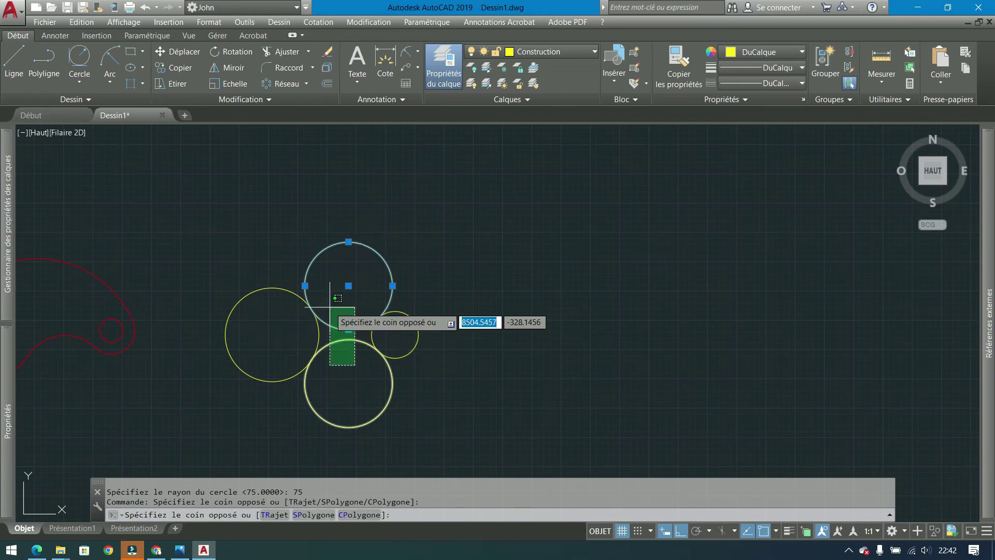
left_click(331, 305)
key("Delete")
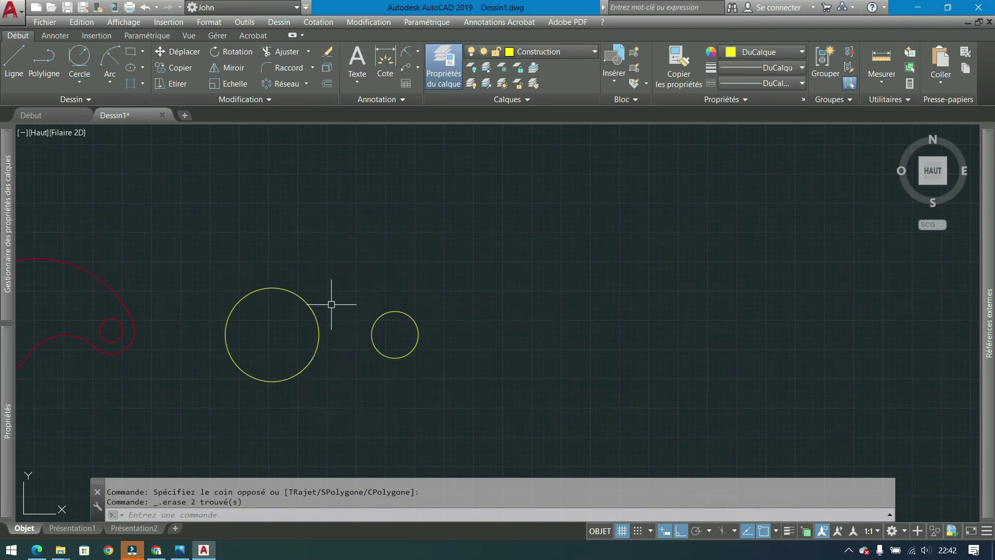
Draw a radius 180 circle enclosing both circles, tangent to the large one's upper left and the small one's upper right
left_click(79, 58)
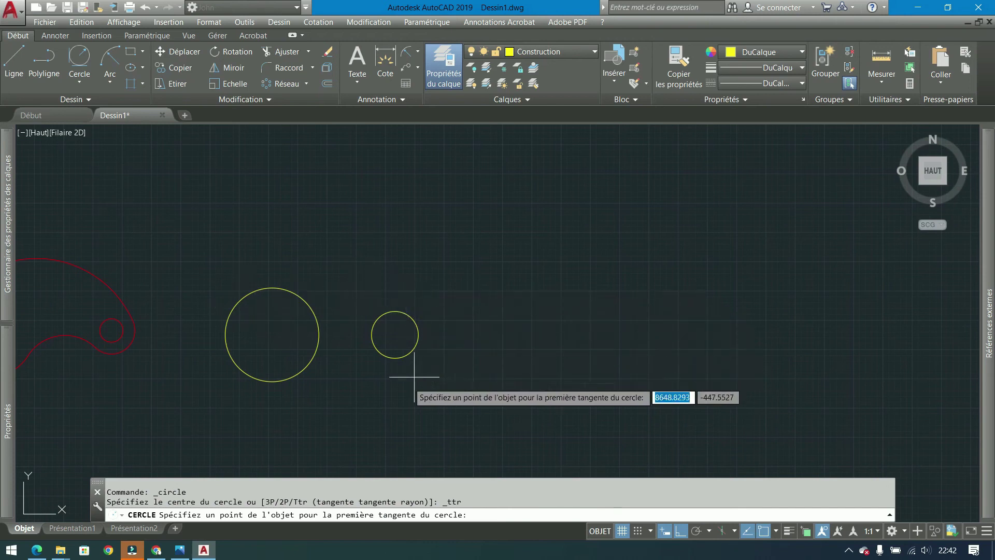
left_click(238, 296)
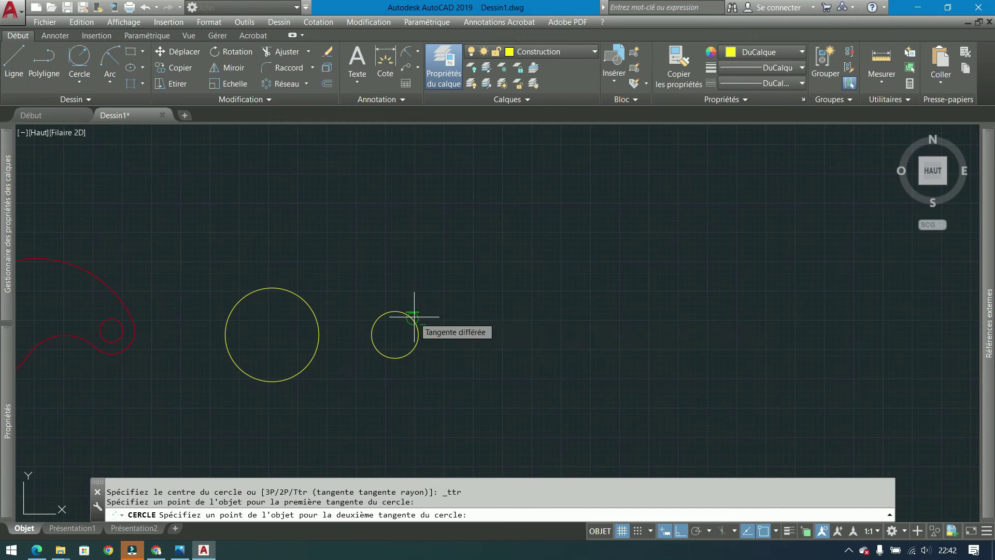
left_click(414, 316)
type("1")
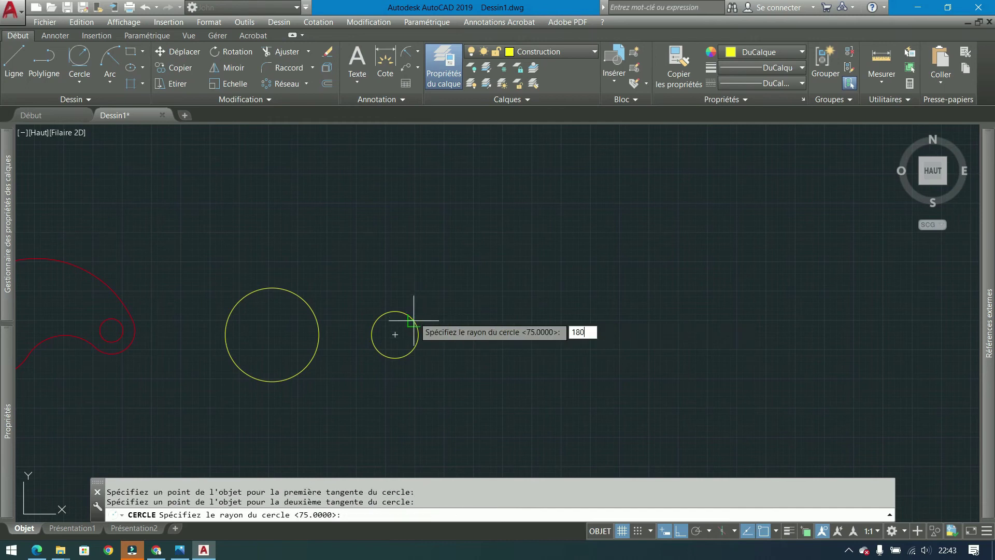
type("80")
key("Return")
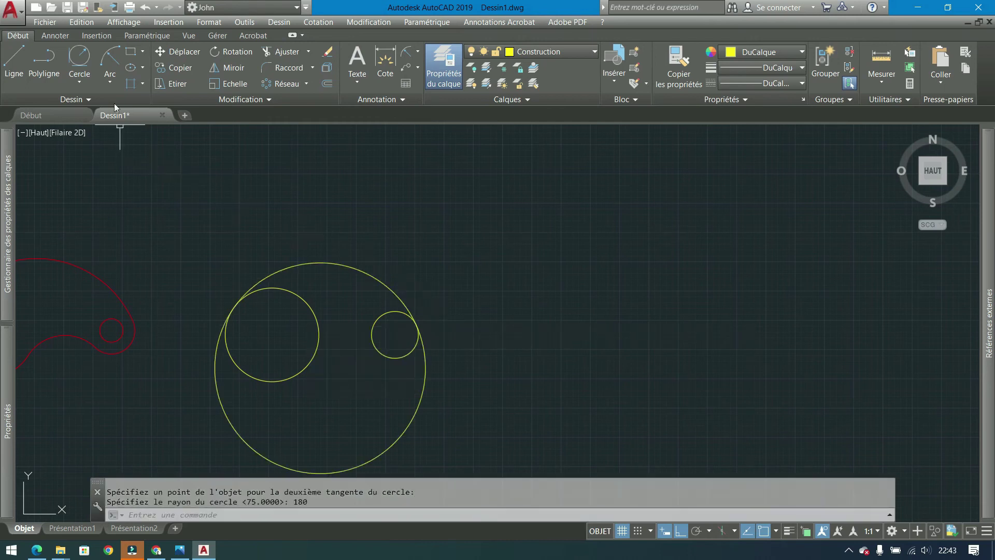
Draw a radius 180 circle tangent to the large circle's lower right and the small circle's lower left, lying below both
left_click(80, 56)
left_click(296, 377)
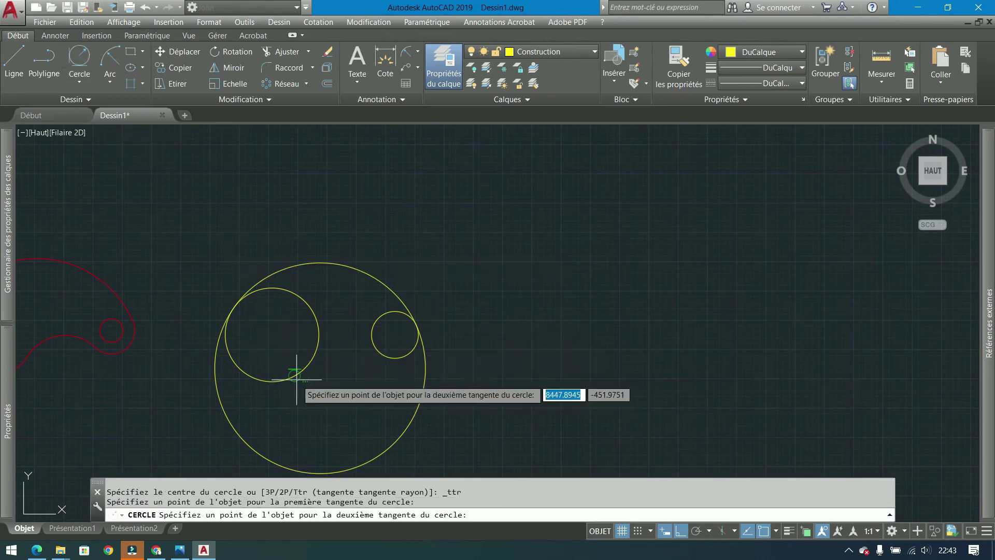
left_click(386, 356)
type("18")
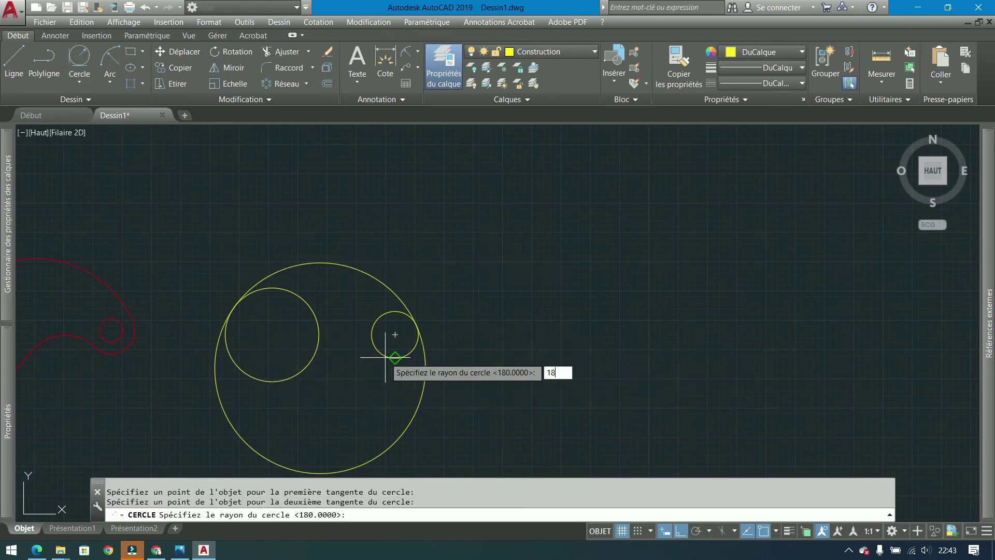
type("0")
key("Return")
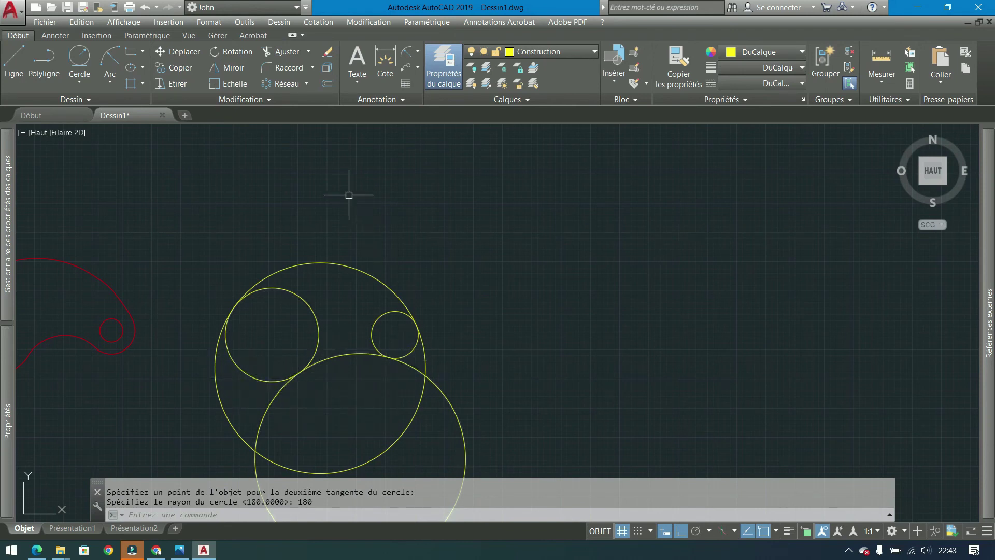
Erase the lower radius 180 circle, the enclosing circle and the two base circles, leaving only the red part
left_click(515, 415)
left_click(444, 435)
key("Delete")
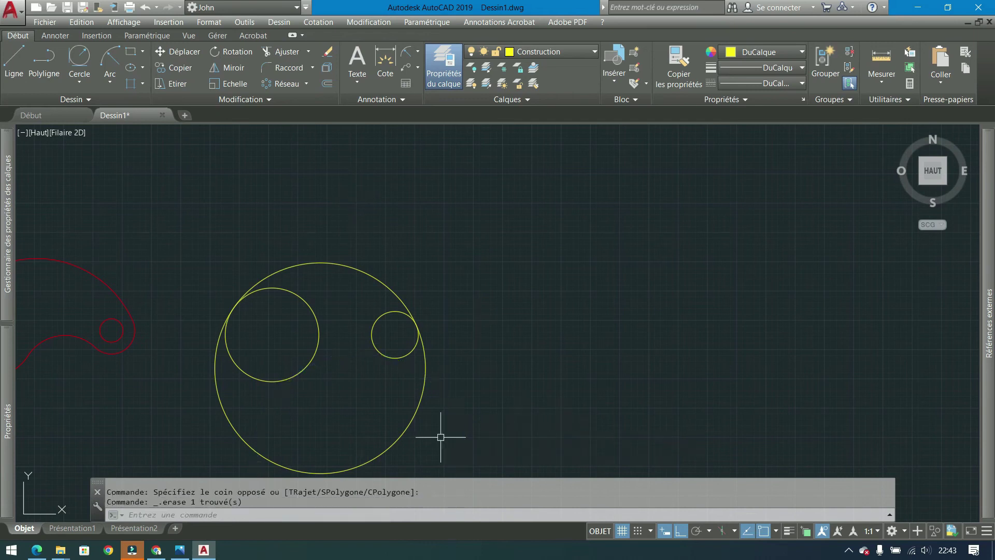
left_click(484, 253)
left_click(204, 382)
key("Delete")
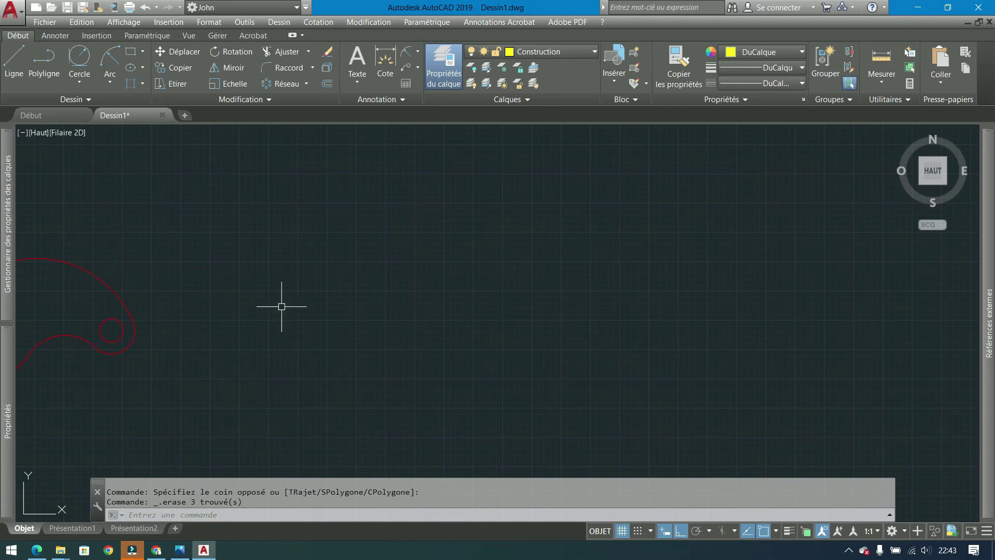
Draw a horizontal construction polyline 210 long in the empty area to the right of the red part
left_click(88, 81)
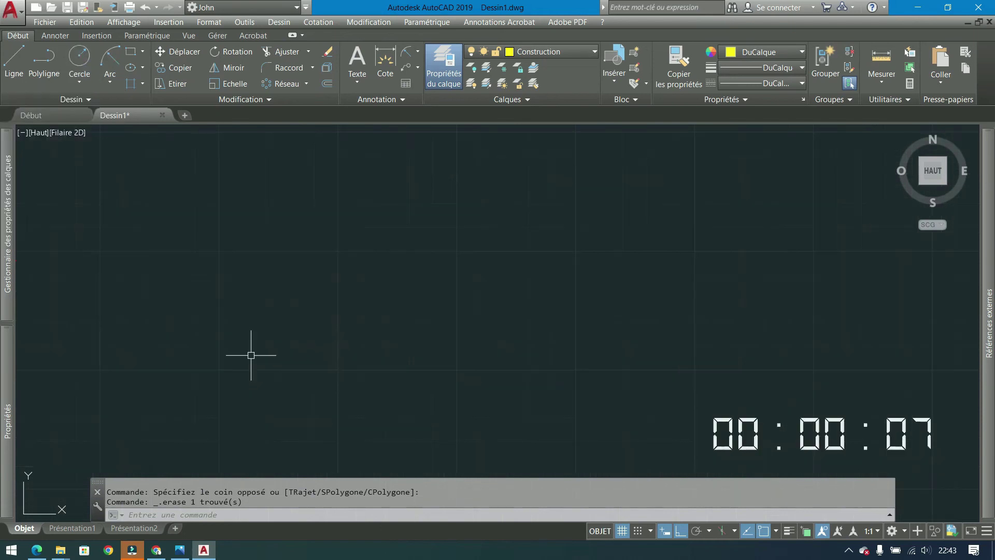
left_click(37, 56)
left_click(145, 286)
type("210")
key("Return")
key("Return")
middle_click_drag(533, 334, 590, 363)
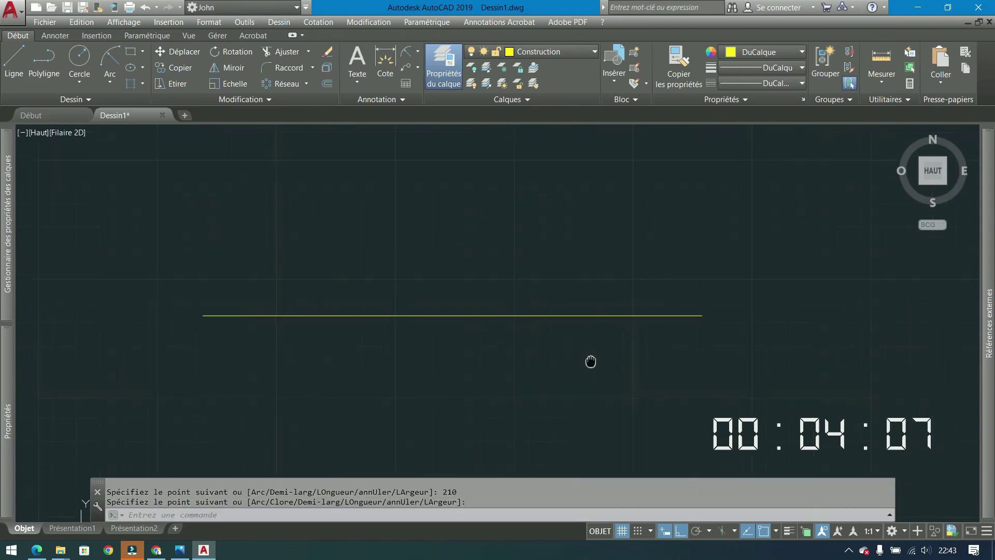
Draw two concentric circles of radius 40 and 80 centred on the left end of the construction line
left_click(81, 58)
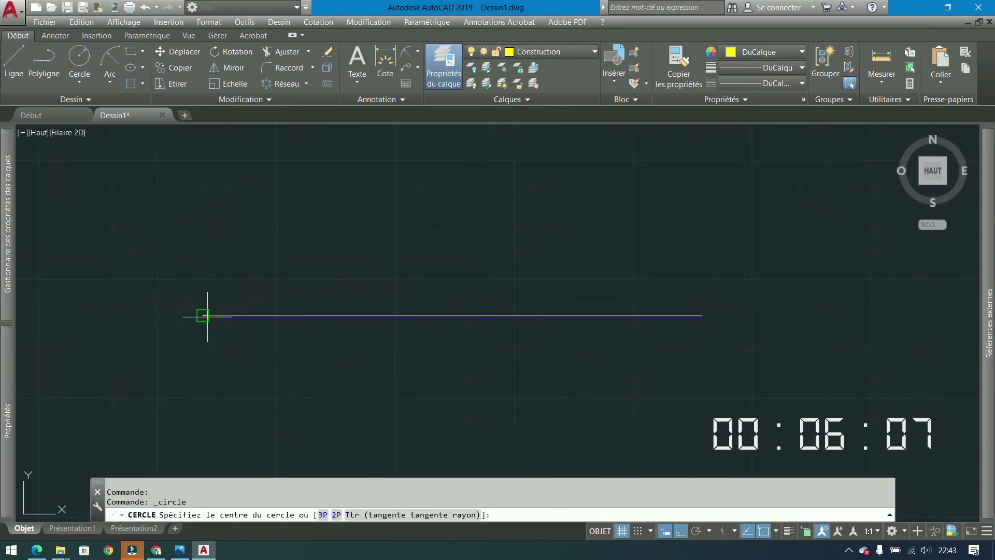
left_click(202, 315)
type("40")
key("Return")
key("Return")
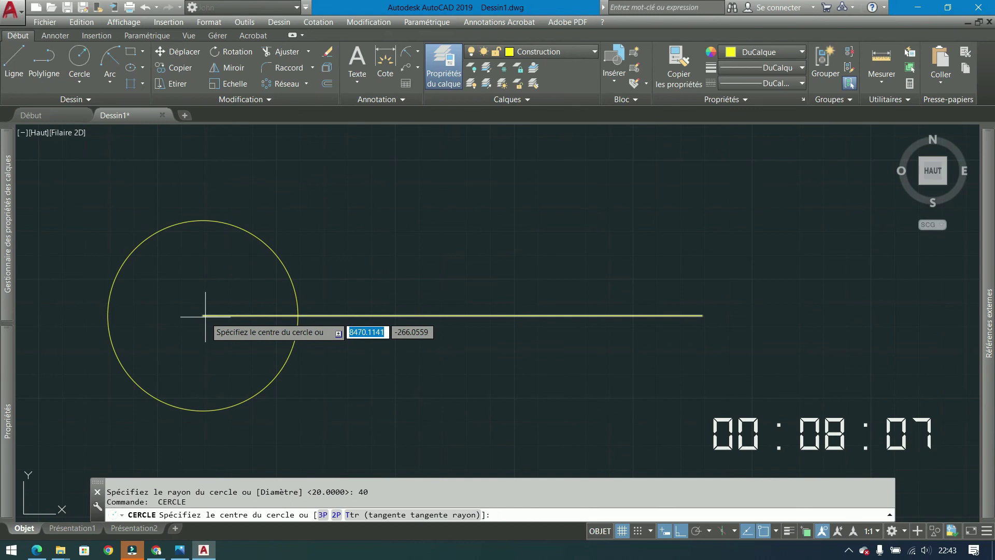
left_click(197, 311)
type("80")
key("Return")
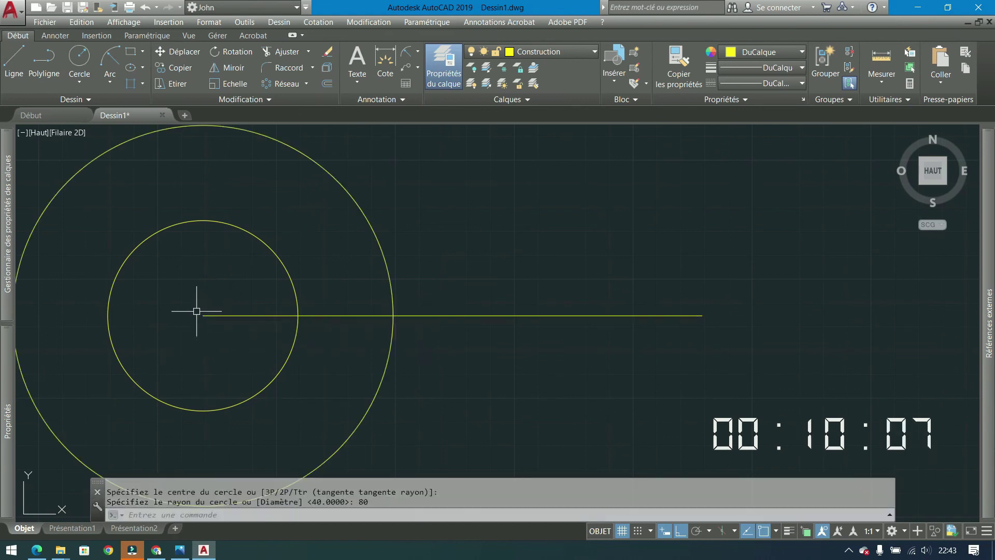
Draw two concentric circles of radius 20 and 40 centred on the right end of the construction line
key("Return")
left_click(702, 315)
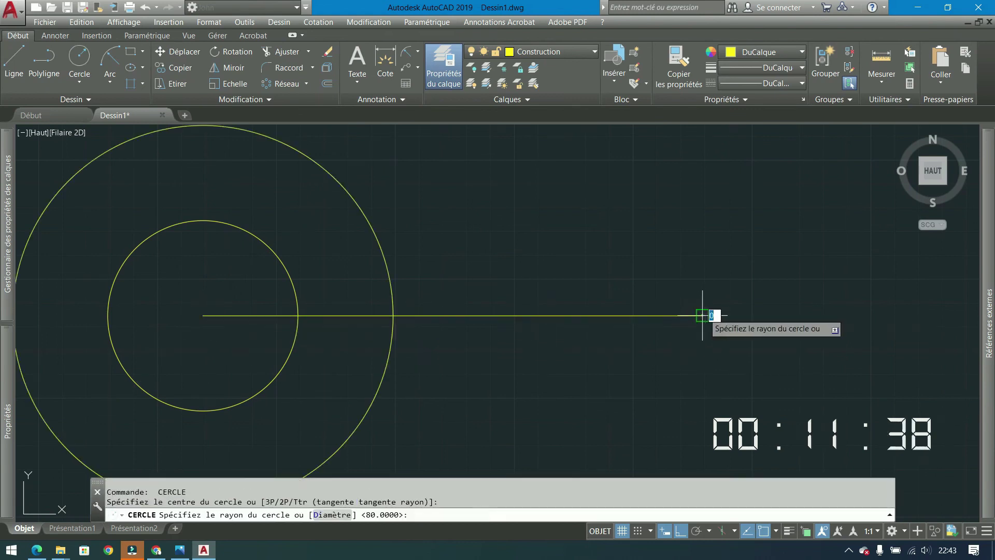
type("20")
key("Return")
key("Return")
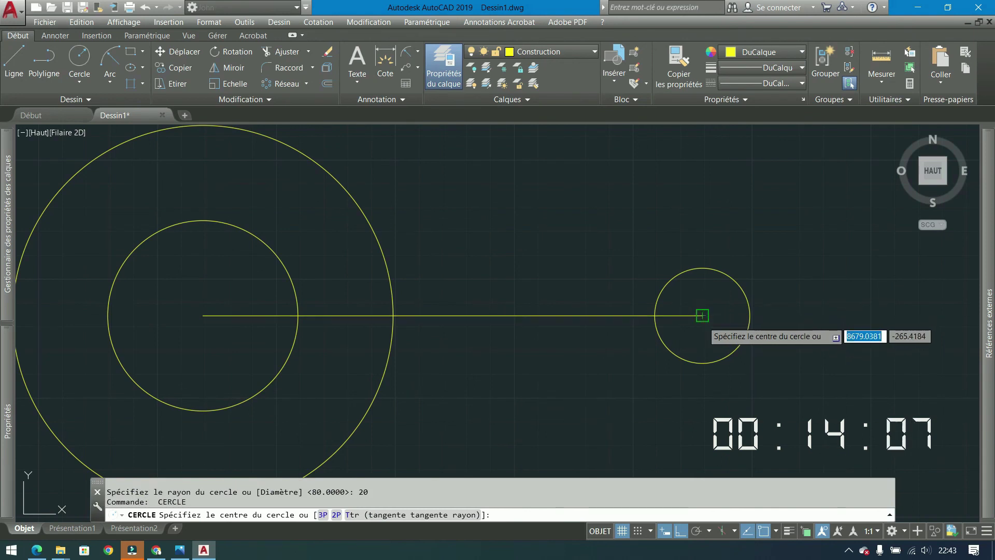
left_click(702, 315)
type("40")
key("Return")
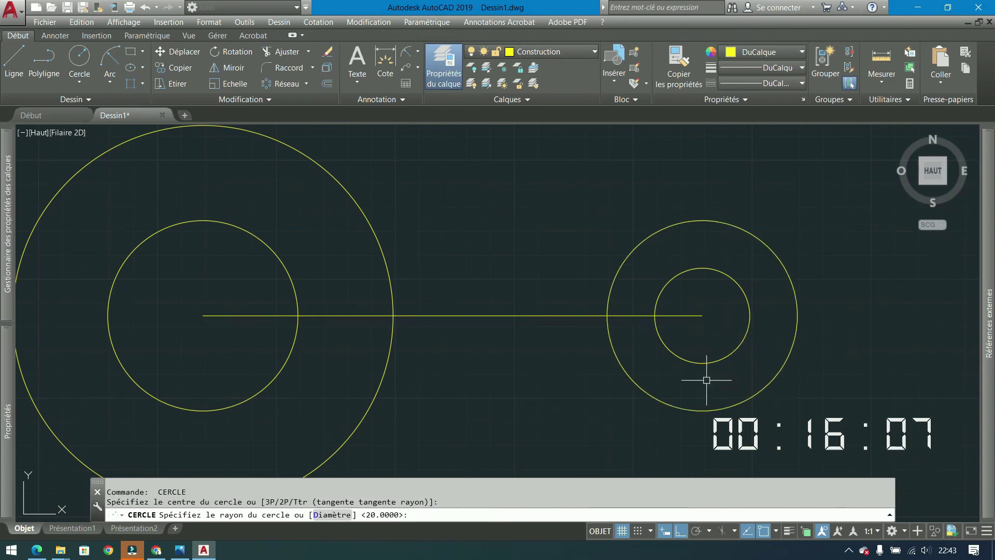
Draw a radius 180 circle enclosing both outer circles, tangent to the radius 80 circle's upper left and the right outer circle's upper right
scroll(668, 401, "down", 4)
middle_click_drag(567, 307, 456, 255)
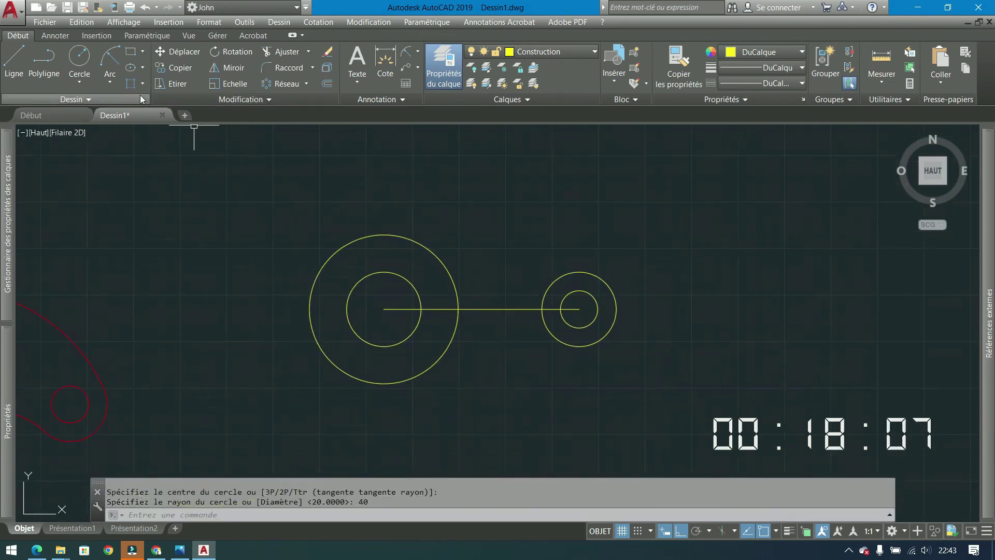
left_click(79, 81)
left_click(38, 262)
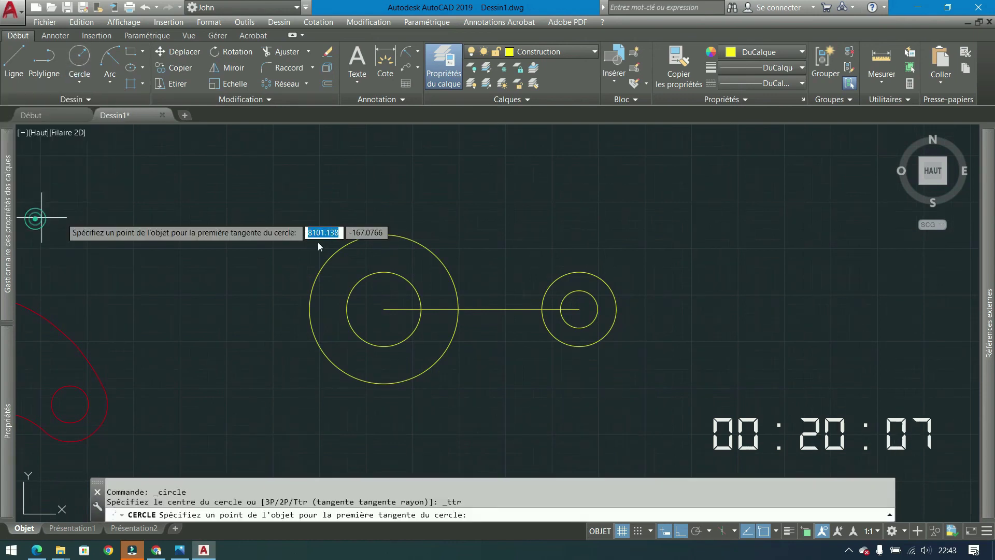
left_click(327, 264)
left_click(602, 277)
type("180")
key("Return")
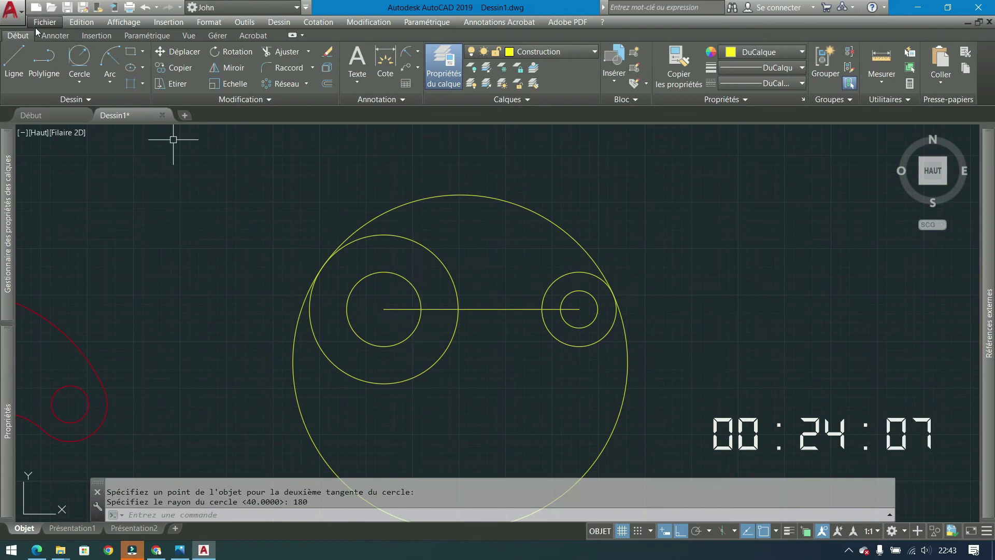
Draw a radius 75 circle between the radius 80 circle and the right outer circle, tangent to both on their lower facing sides
left_click(79, 56)
left_click(433, 364)
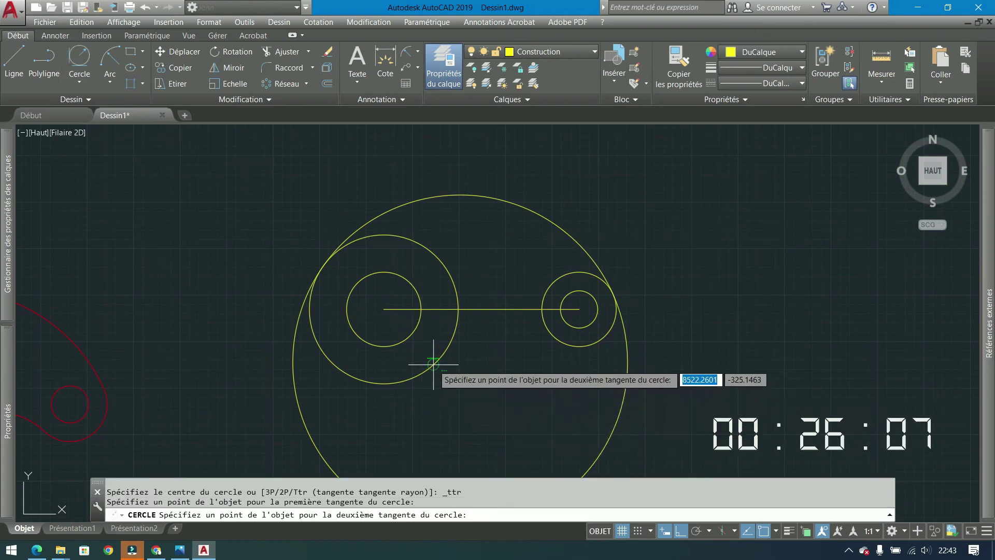
left_click(545, 344)
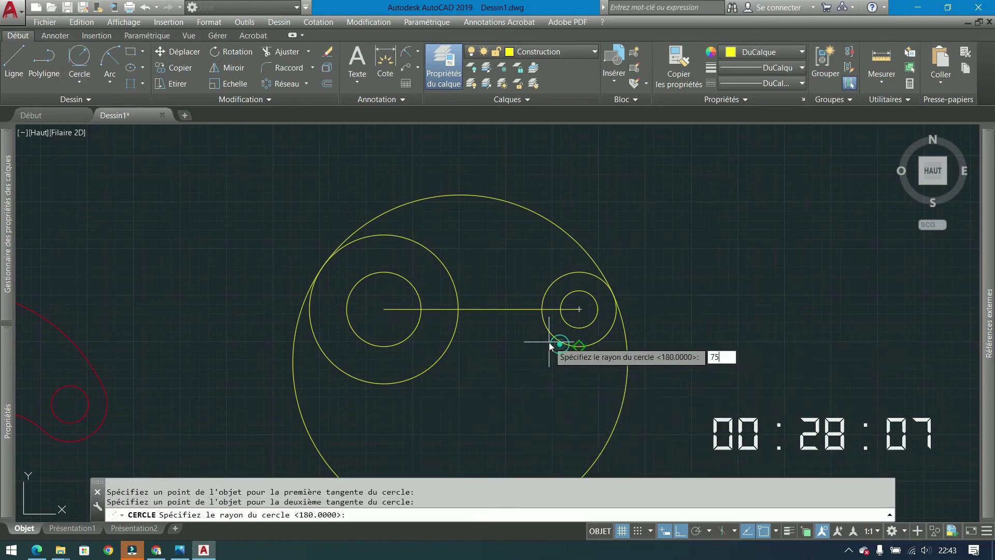
key("Return")
Erase the horizontal construction line joining the two circle centres
left_click(688, 207)
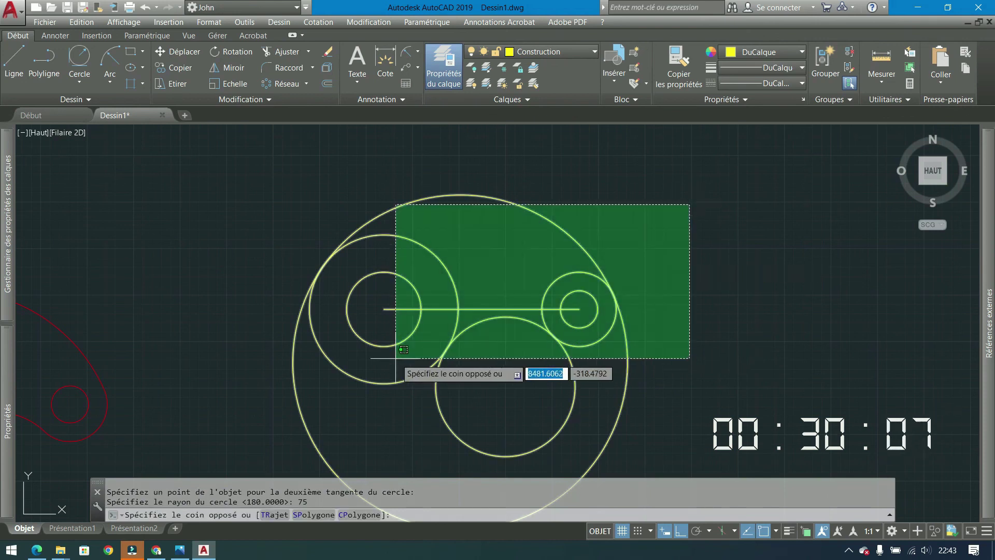
key("Escape")
left_click(511, 310)
key("Delete")
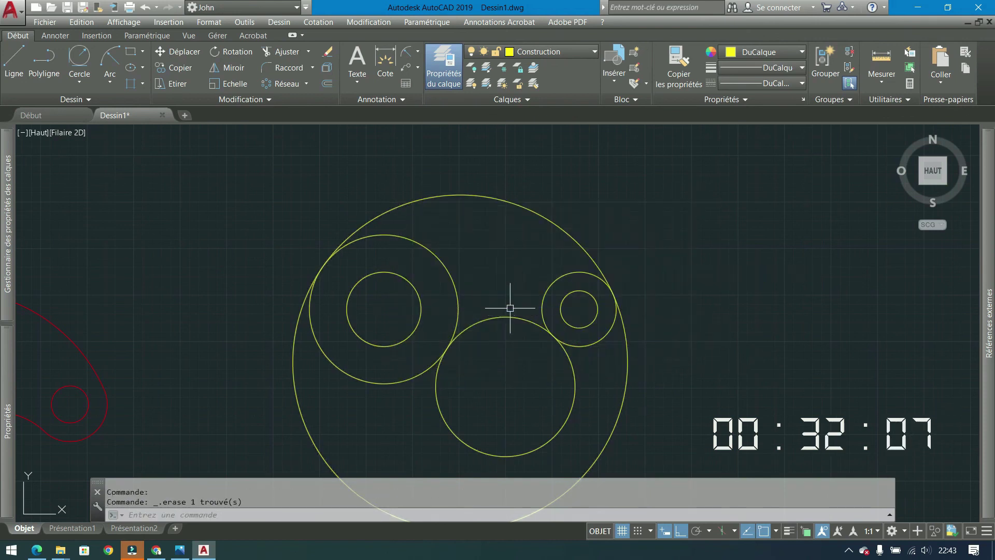
Trim the excess arcs of the tangent and outer circles, leaving the closed cam outline with its two inner circles
left_click(673, 177)
left_click(308, 367)
left_click(284, 56)
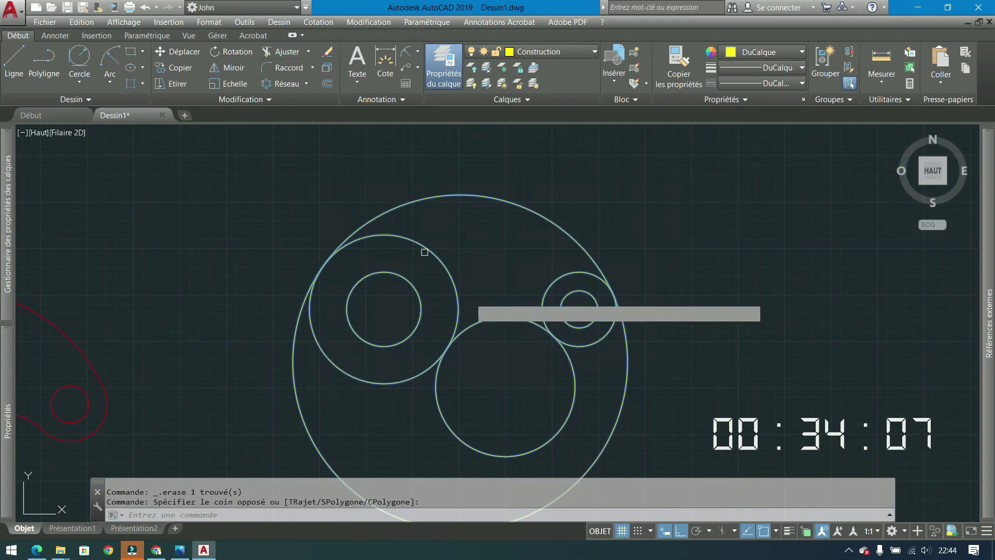
left_click(371, 404)
left_click(251, 438)
left_click(533, 289)
left_click(446, 265)
key("Return")
Move the trimmed cam outline and its two inner circles to the Tracé layer
left_click(666, 189)
left_click(263, 409)
left_click(261, 409)
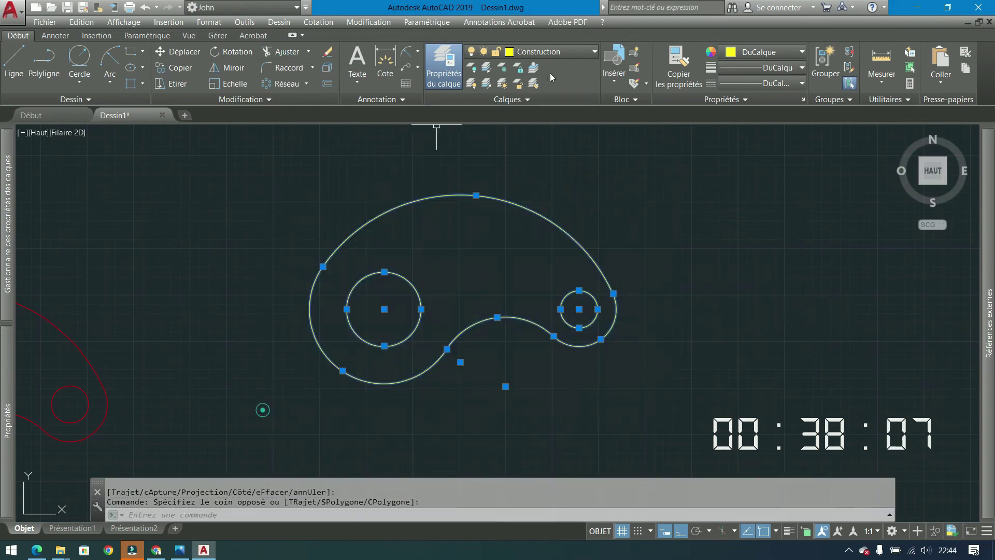
left_click(561, 53)
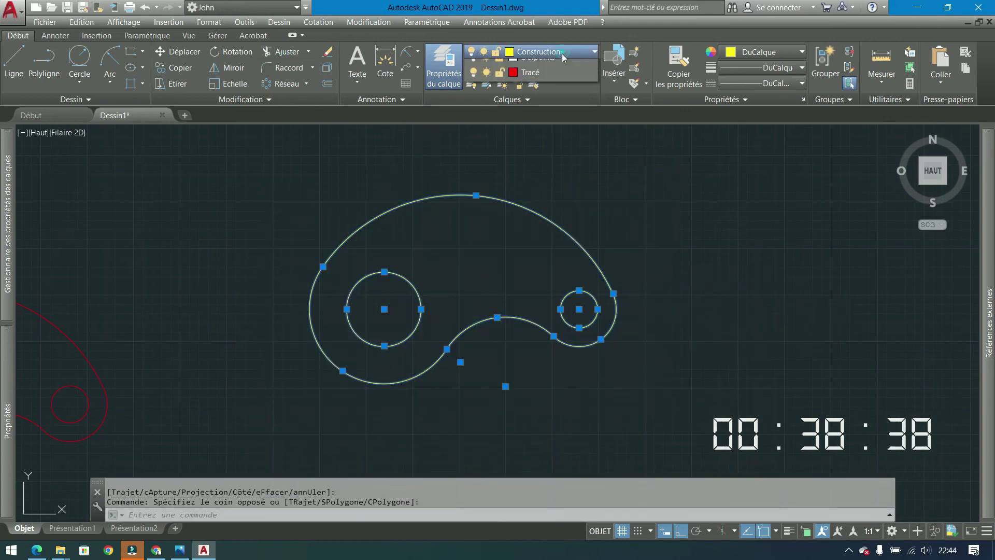
left_click(240, 99)
left_click(210, 130)
key("Return")
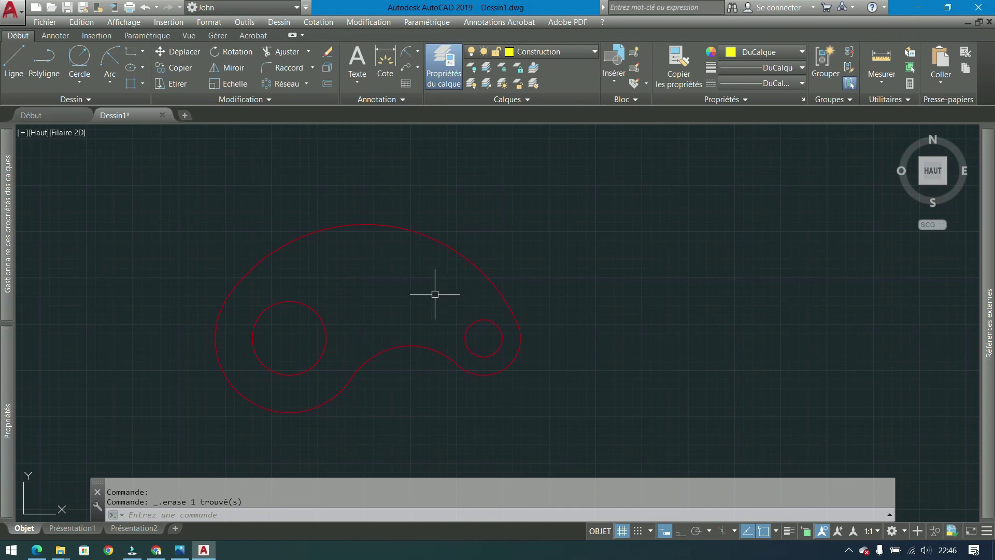
Start the Fillet command beside the red cam part
left_click(285, 67)
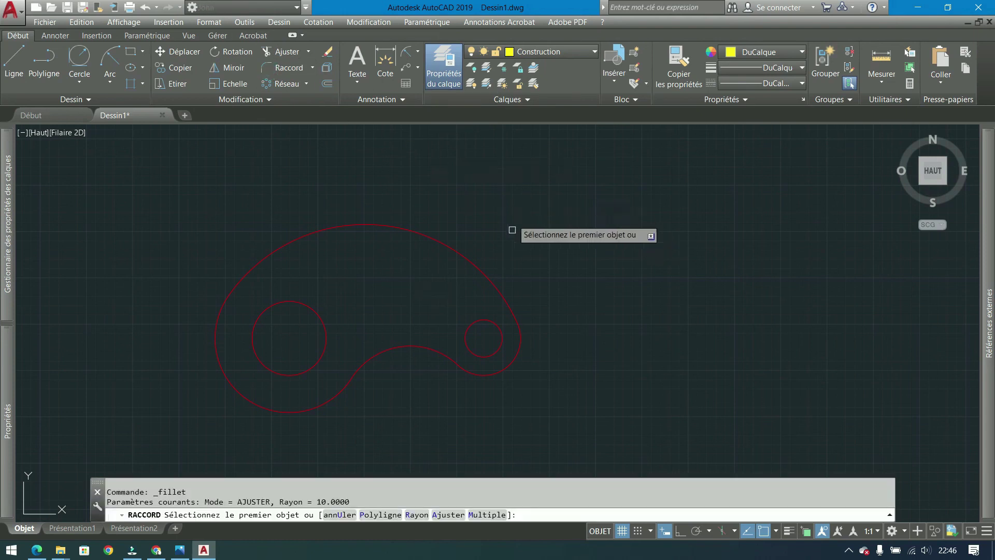